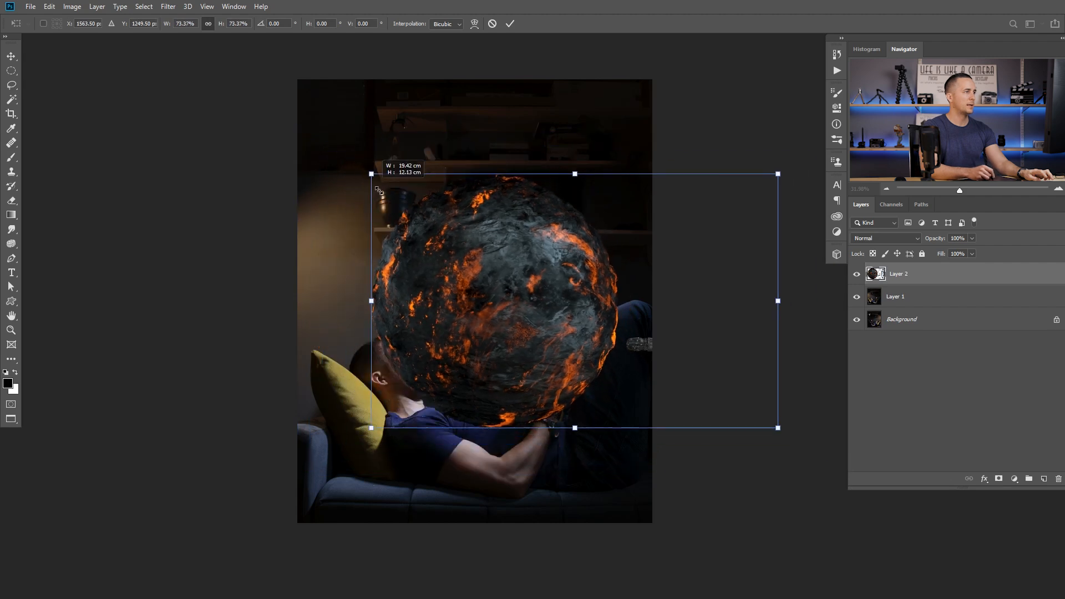
Scale down the planet and stargate image on Layer 2 and position it above the reclining man
{"action": "left_click_drag", "start_coordinate": [545, 302], "coordinate": [464, 247]}
{"action": "left_click_drag", "start_coordinate": [652, 141], "coordinate": [624, 159]}
{"action": "left_click_drag", "start_coordinate": [539, 238], "coordinate": [504, 238]}
{"action": "key", "text": "Return"}
Cut the planet from Layer 2 onto its own layer using an elliptical selection, and move it slightly up
{"action": "key", "text": "l"}
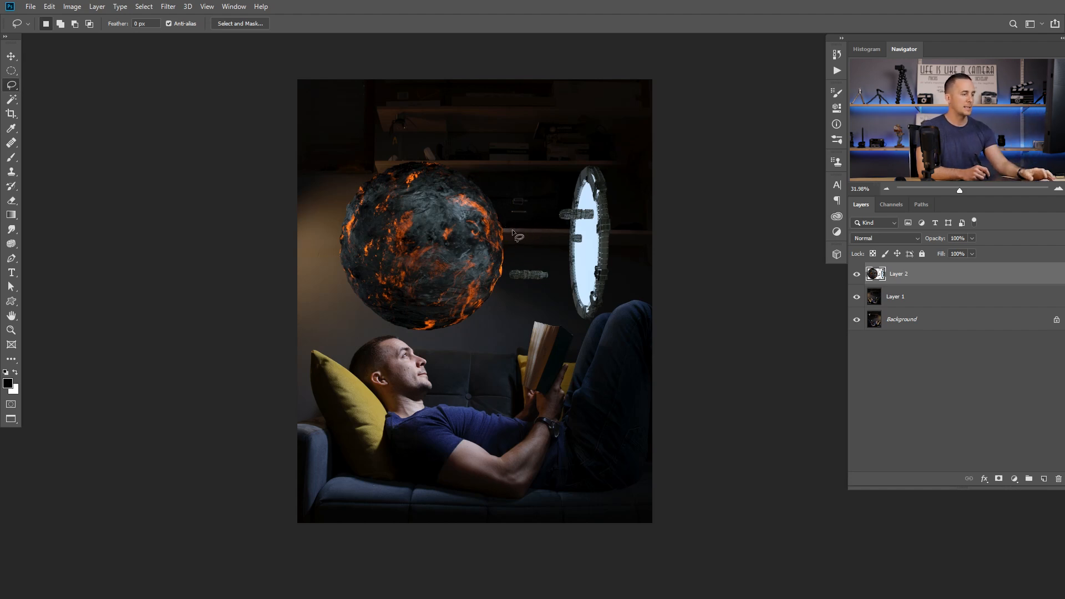
{"action": "left_click", "coordinate": [12, 71]}
{"action": "left_click_drag", "start_coordinate": [320, 174], "coordinate": [511, 336]}
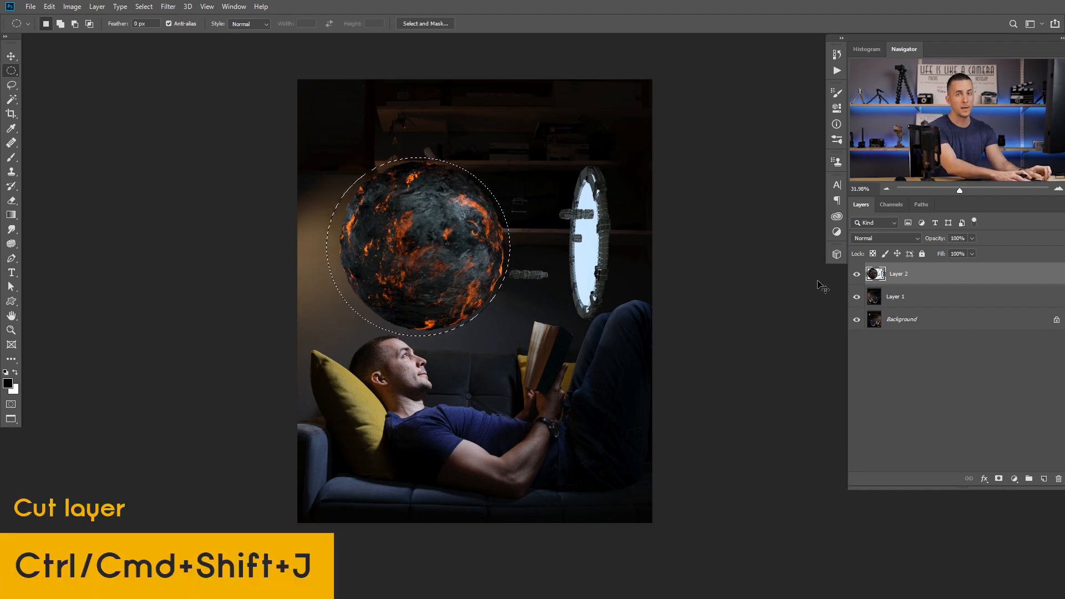
{"action": "key", "text": "ctrl+shift+j"}
{"action": "key", "text": "v"}
{"action": "left_click_drag", "start_coordinate": [449, 257], "coordinate": [472, 260]}
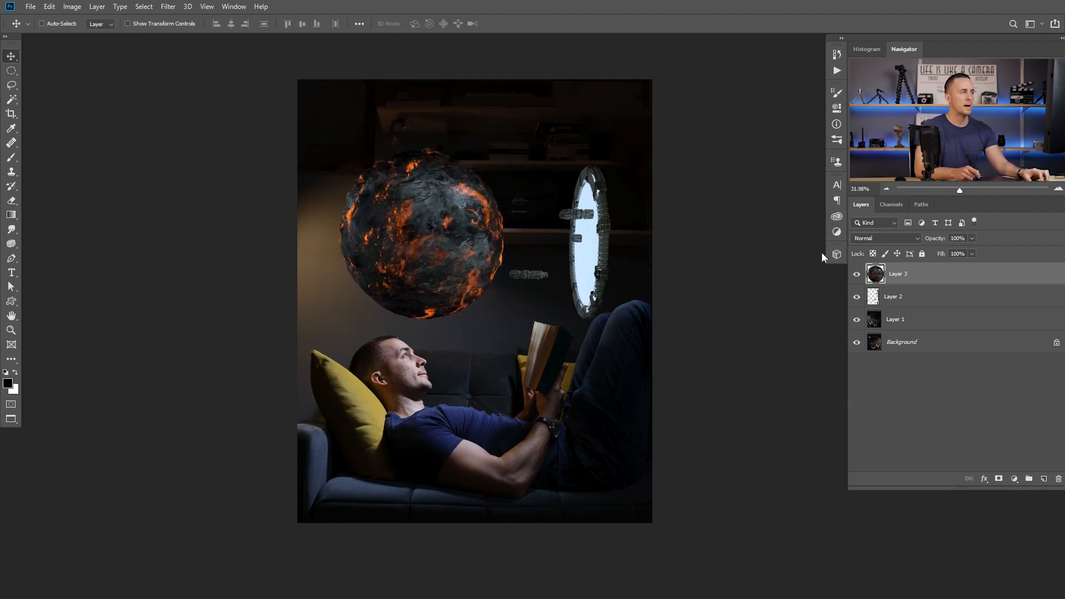
Rename the cut-out planet's layer as Planet and Layer 2 as Stargate
{"action": "double_click", "coordinate": [907, 274]}
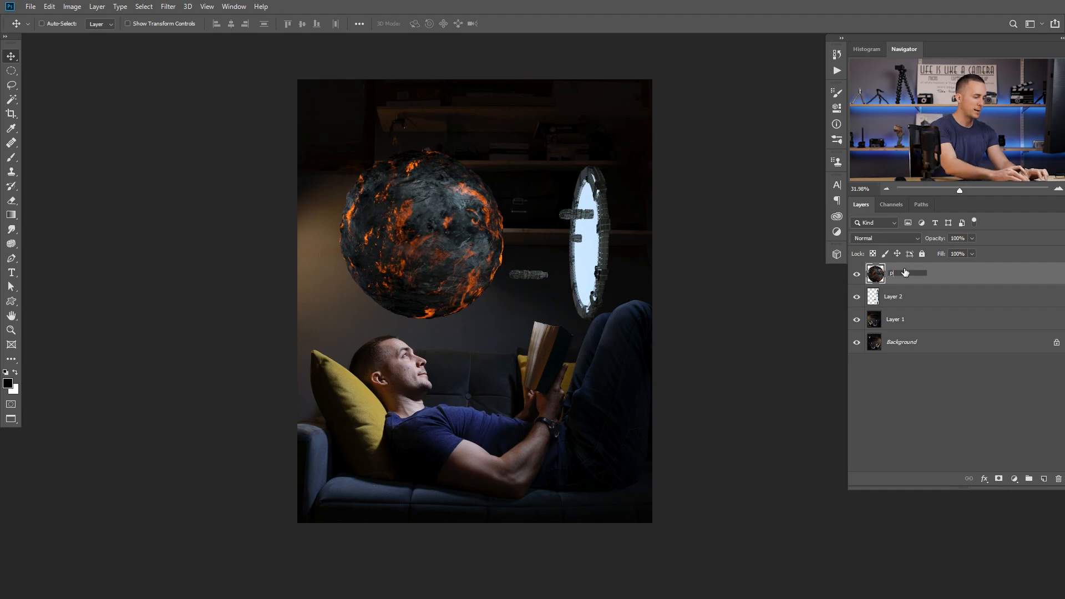
{"action": "key", "text": "Return"}
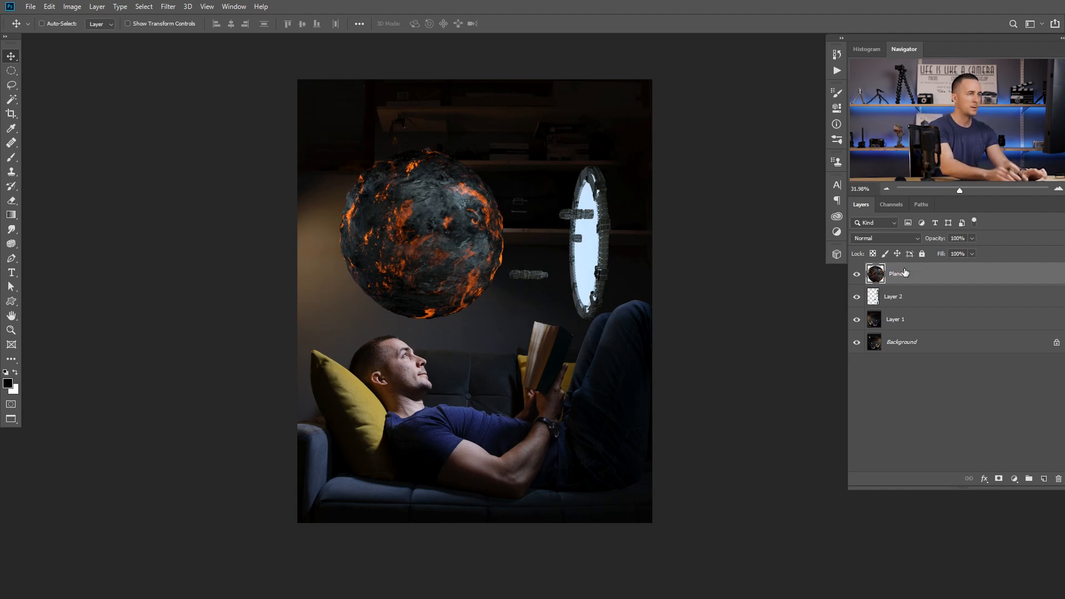
{"action": "double_click", "coordinate": [898, 298]}
{"action": "type", "text": "Stargate"}
{"action": "key", "text": "Return"}
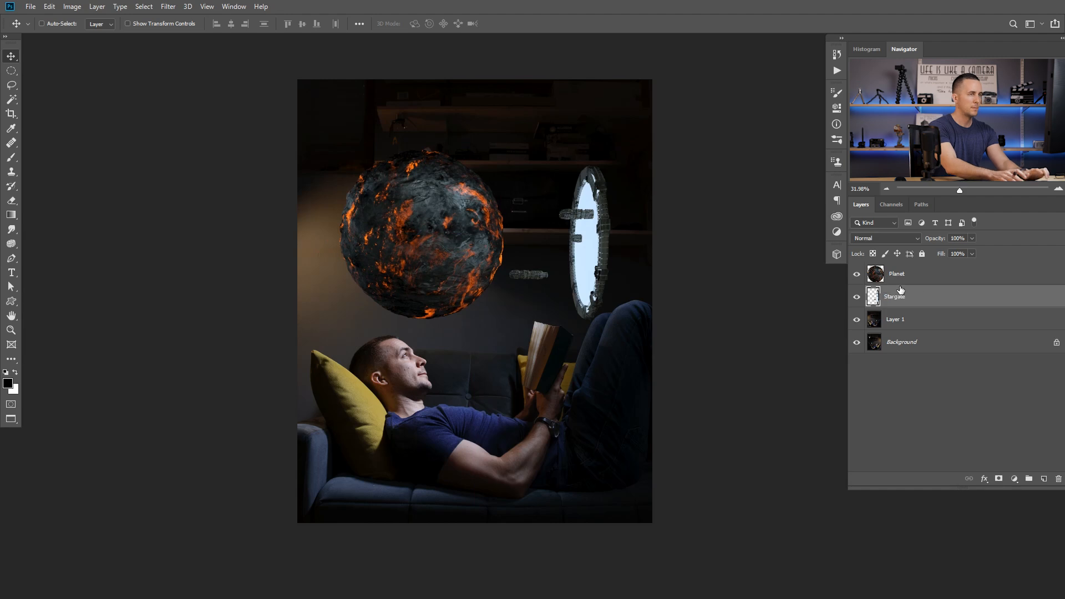
Convert the Stargate and Planet layers to smart objects
{"action": "right_click", "coordinate": [930, 294]}
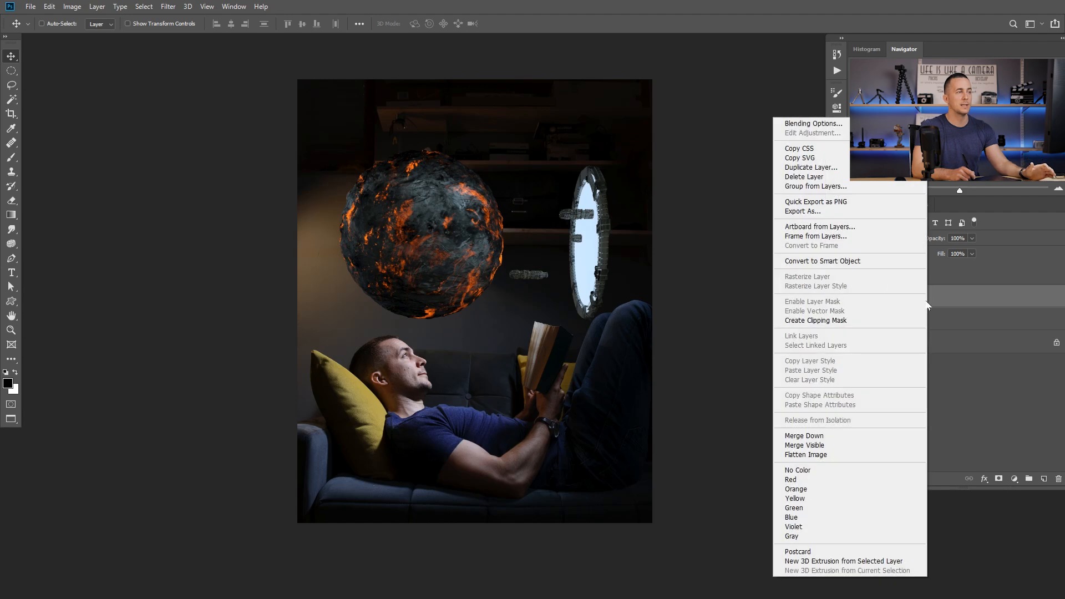
{"action": "left_click", "coordinate": [837, 261]}
{"action": "right_click", "coordinate": [924, 280]}
{"action": "left_click", "coordinate": [883, 261]}
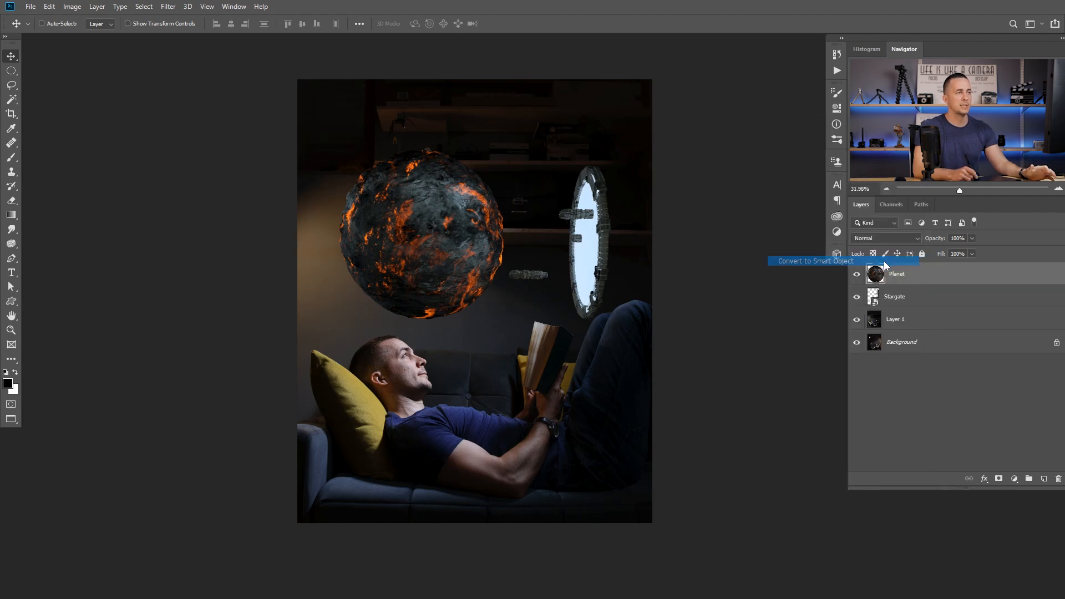
Scale the planet to about 53.5% and place it in front of the shelves above the man's head
{"action": "key", "text": "ctrl+t"}
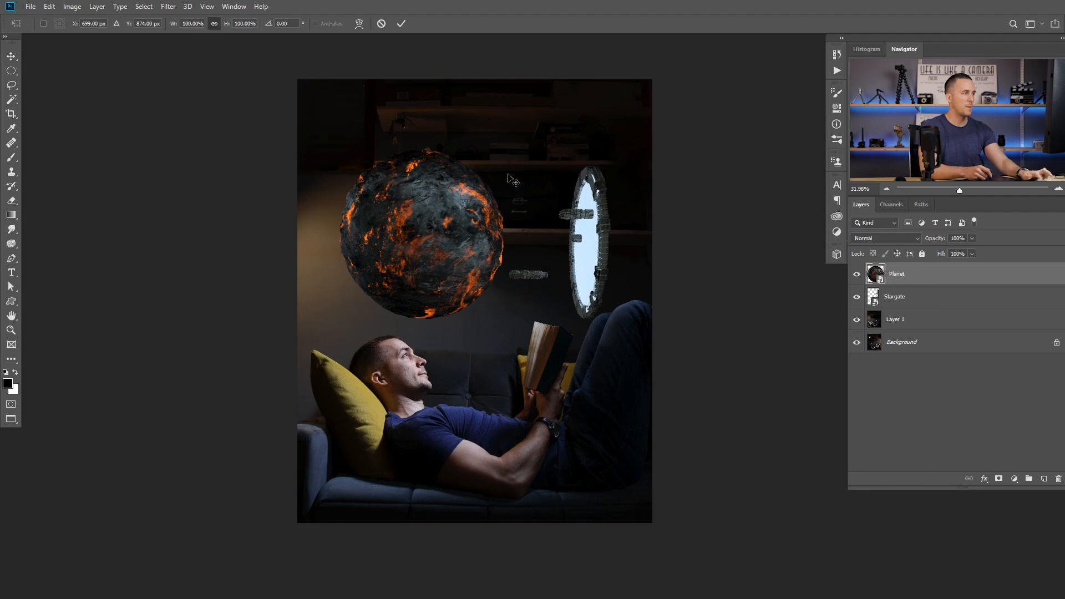
{"action": "left_click_drag", "start_coordinate": [505, 148], "coordinate": [460, 185]}
{"action": "key", "text": "Return"}
{"action": "key", "text": "ctrl+t"}
{"action": "key", "text": "Return"}
{"action": "left_click_drag", "start_coordinate": [414, 252], "coordinate": [438, 232]}
{"action": "key", "text": "ctrl+t"}
{"action": "left_click_drag", "start_coordinate": [486, 162], "coordinate": [454, 193]}
{"action": "left_click_drag", "start_coordinate": [427, 234], "coordinate": [428, 197]}
{"action": "left_click_drag", "start_coordinate": [457, 157], "coordinate": [462, 152]}
{"action": "left_click_drag", "start_coordinate": [440, 195], "coordinate": [436, 196]}
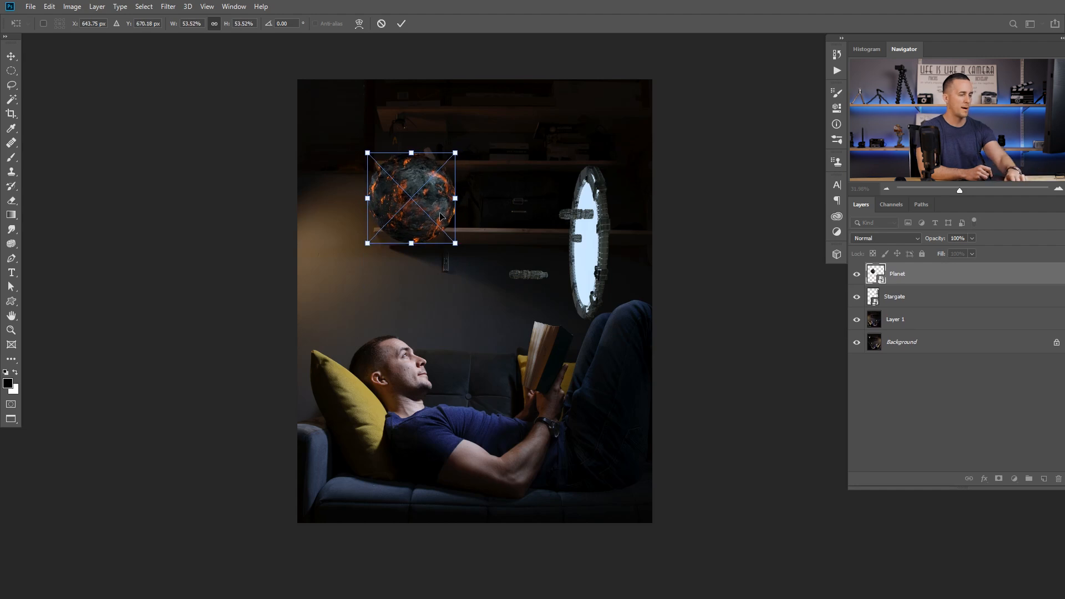
{"action": "key", "text": "Return"}
Scale the stargate down slightly and move it up in front of the shelves above the man's knees
{"action": "left_click", "coordinate": [591, 261], "text": "ctrl"}
{"action": "left_click_drag", "start_coordinate": [591, 261], "coordinate": [585, 238]}
{"action": "key", "text": "ctrl+t"}
{"action": "left_click_drag", "start_coordinate": [607, 135], "coordinate": [586, 148]}
{"action": "left_click_drag", "start_coordinate": [559, 235], "coordinate": [568, 232]}
{"action": "key", "text": "Return"}
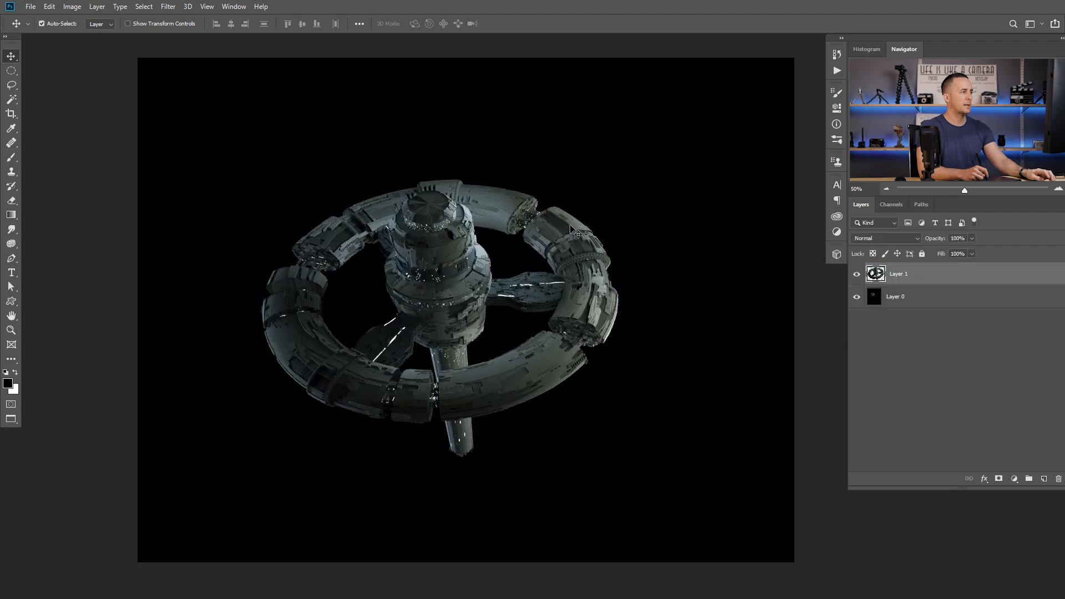
Copy the space station layer from its own document into the composite and name it Space station
{"action": "left_click_drag", "start_coordinate": [866, 277], "coordinate": [638, 269]}
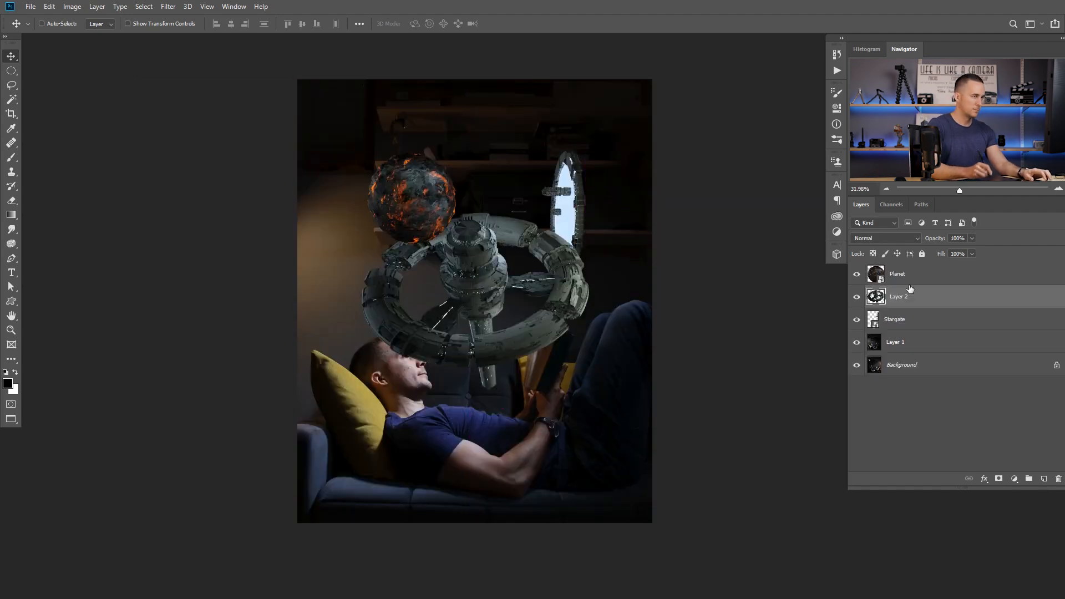
{"action": "double_click", "coordinate": [904, 298]}
{"action": "type", "text": "Spa"}
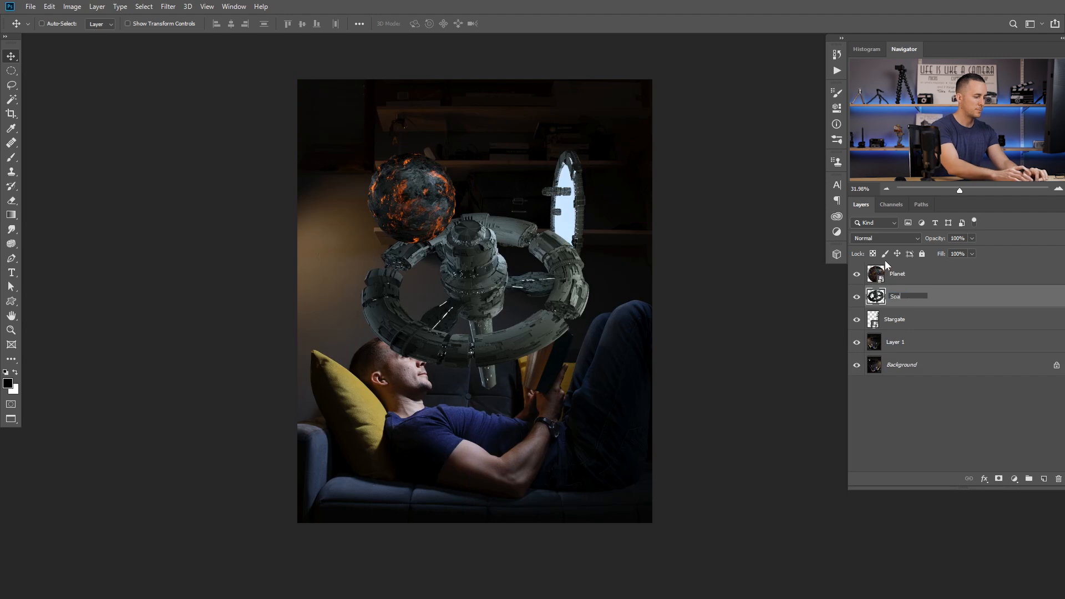
{"action": "type", "text": "ce station"}
{"action": "key", "text": "Return"}
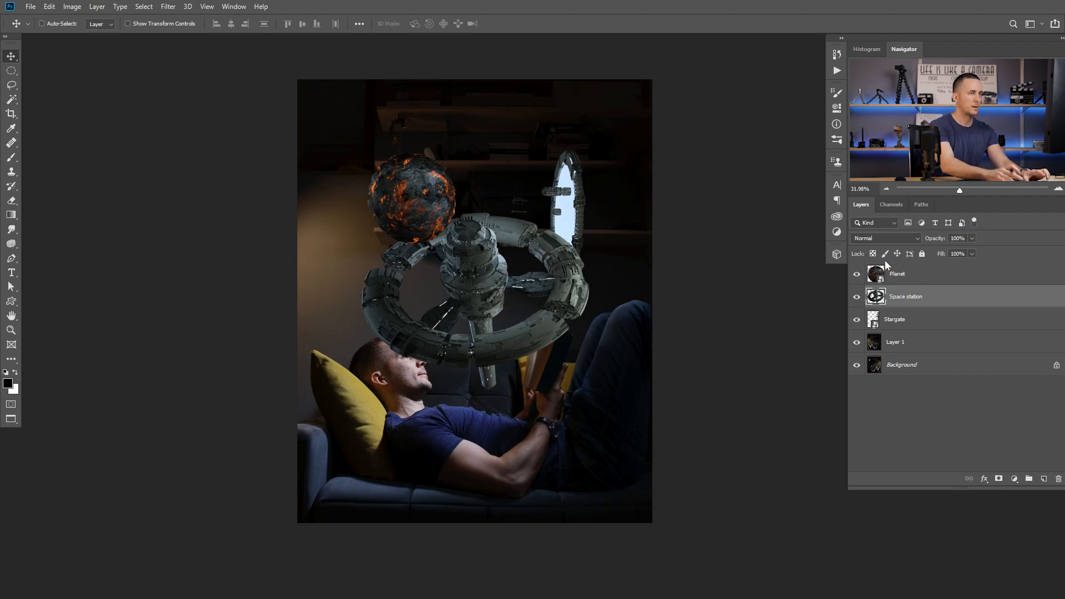
Convert the Space station layer to a smart object, scale it to 24.80% and place it just below the planet
{"action": "right_click", "coordinate": [942, 303]}
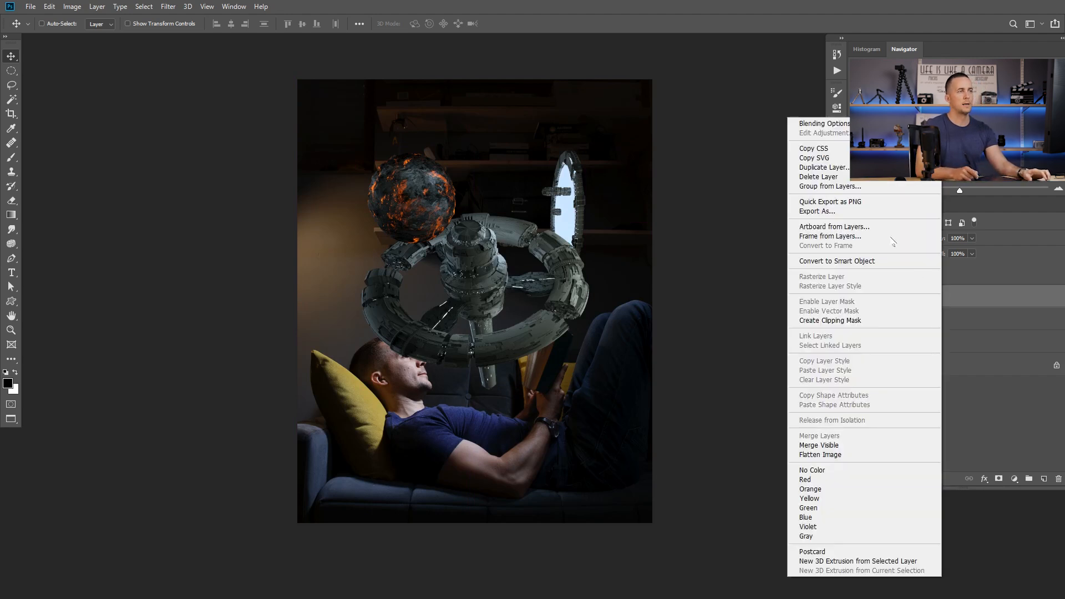
{"action": "left_click", "coordinate": [816, 264]}
{"action": "key", "text": "ctrl+t"}
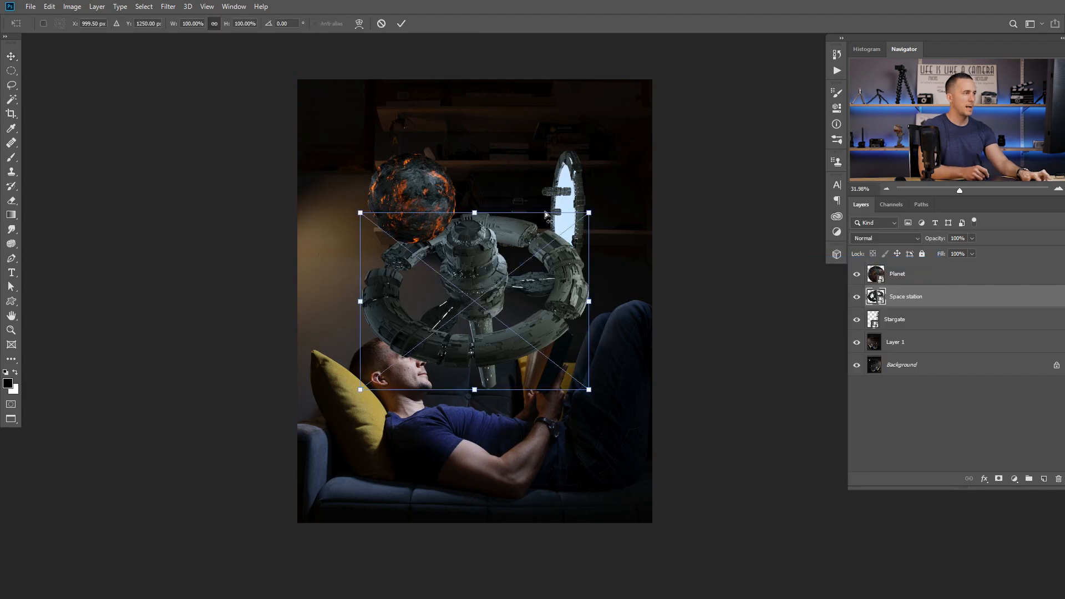
{"action": "left_click_drag", "start_coordinate": [586, 212], "coordinate": [481, 277]}
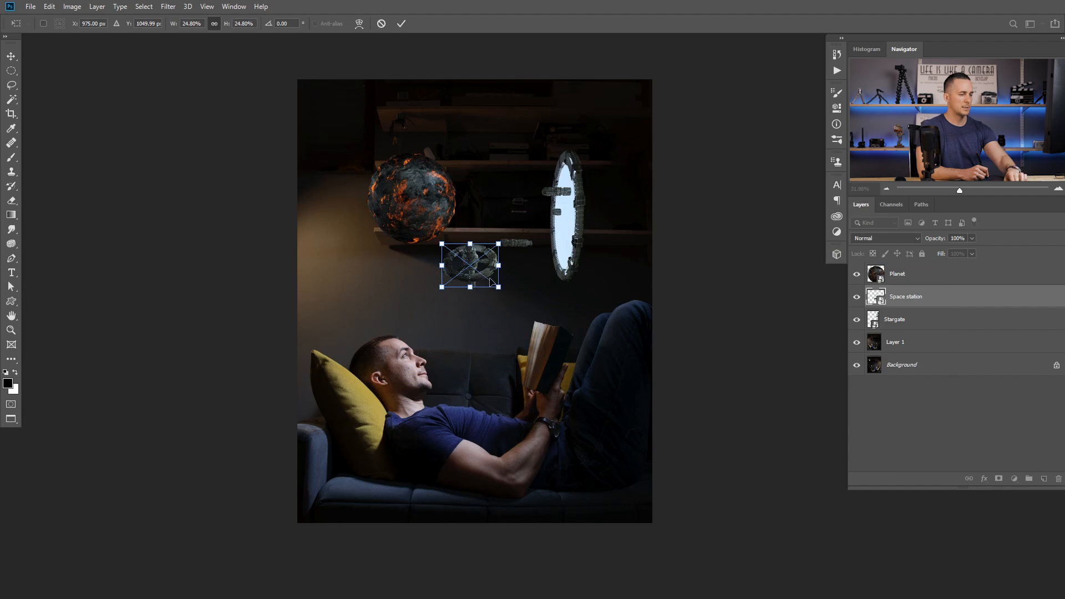
{"action": "key", "text": "Return"}
Move the Space station layer above Planet in the layer order and shrink the station over the planet's lower right edge
{"action": "left_click_drag", "start_coordinate": [942, 304], "coordinate": [952, 272]}
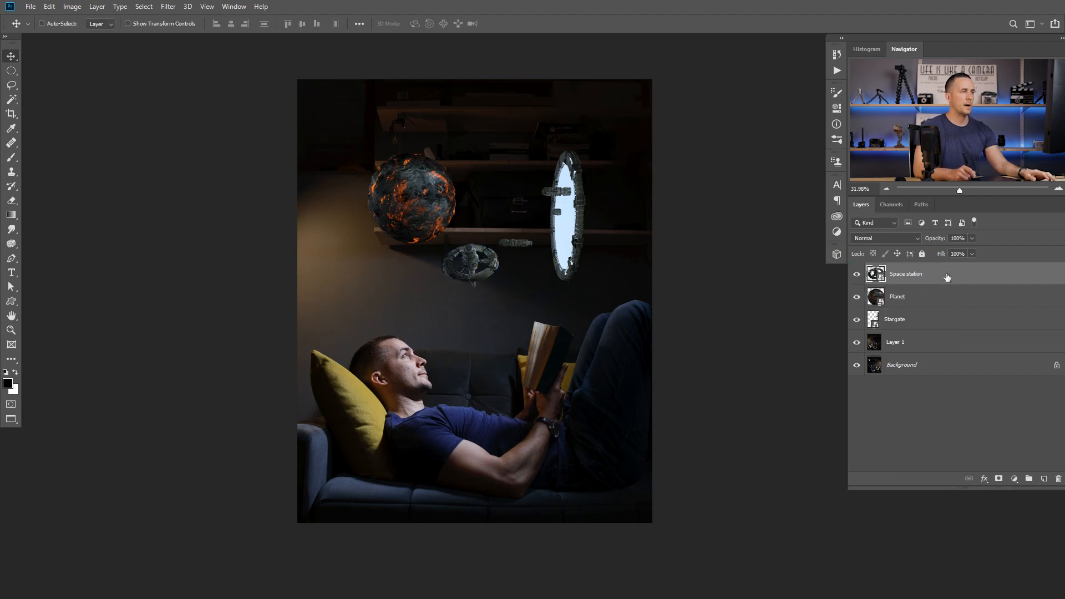
{"action": "left_click_drag", "start_coordinate": [498, 275], "coordinate": [476, 247]}
{"action": "key", "text": "ctrl+t"}
{"action": "left_click_drag", "start_coordinate": [477, 209], "coordinate": [462, 248]}
{"action": "key", "text": "Return"}
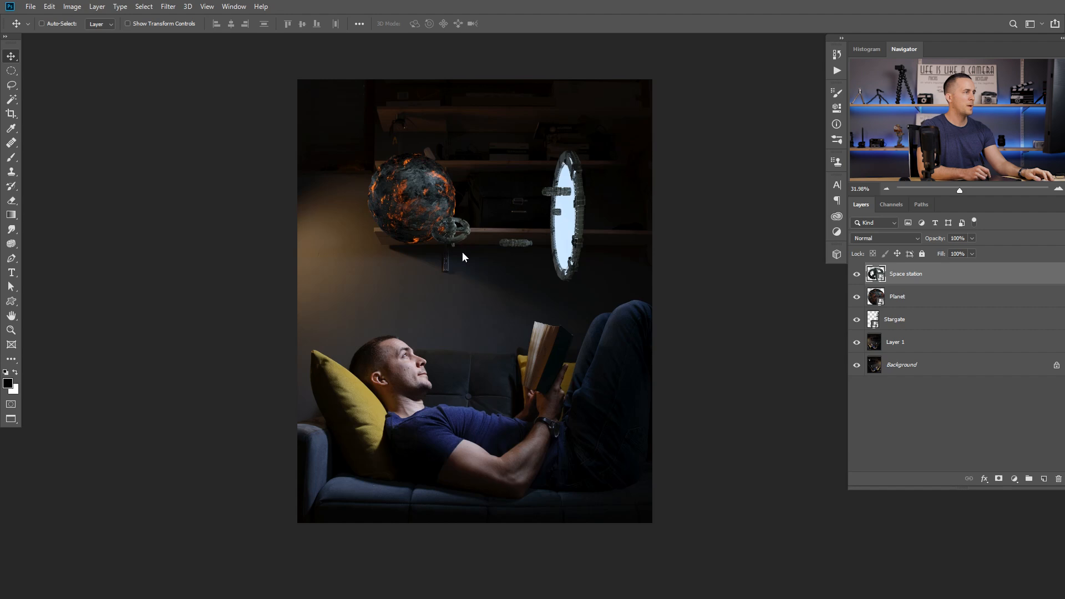
Place the space station below the planet's lower right edge and scale it to about 20.37%
{"action": "mouse_move", "coordinate": [461, 249]}
{"action": "left_mouse_down"}
{"action": "mouse_move", "coordinate": [476, 289]}
{"action": "mouse_move", "coordinate": [440, 251]}
{"action": "left_mouse_up"}
{"action": "key", "text": "ctrl+t"}
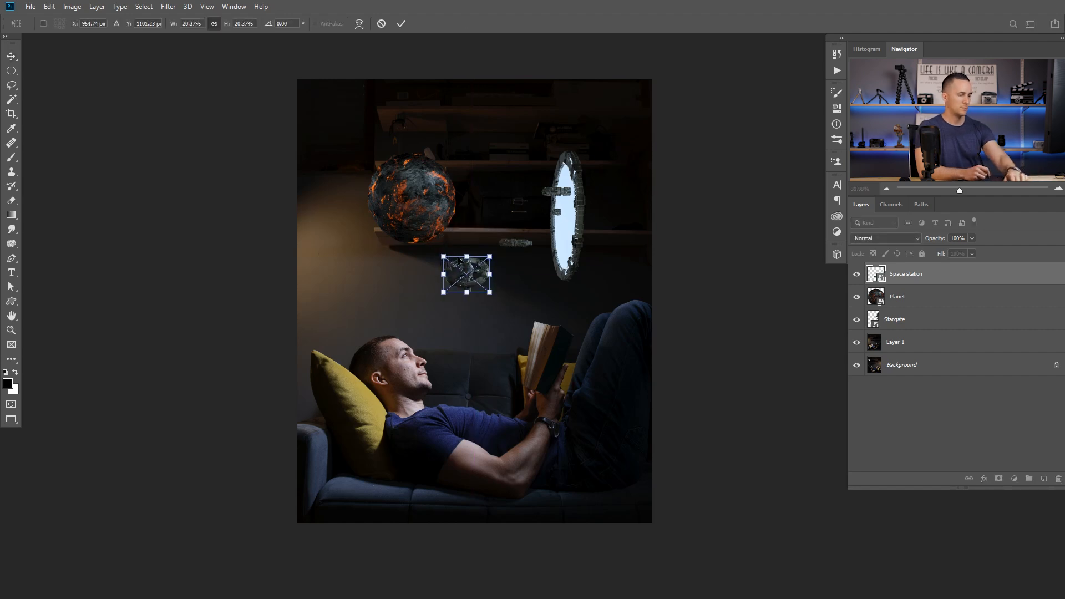
{"action": "key", "text": "Return"}
{"action": "mouse_move", "coordinate": [478, 284]}
{"action": "left_mouse_down"}
{"action": "mouse_move", "coordinate": [479, 293]}
{"action": "mouse_move", "coordinate": [484, 266]}
{"action": "left_mouse_up"}
{"action": "key", "text": "ctrl+t"}
{"action": "key", "text": "Return"}
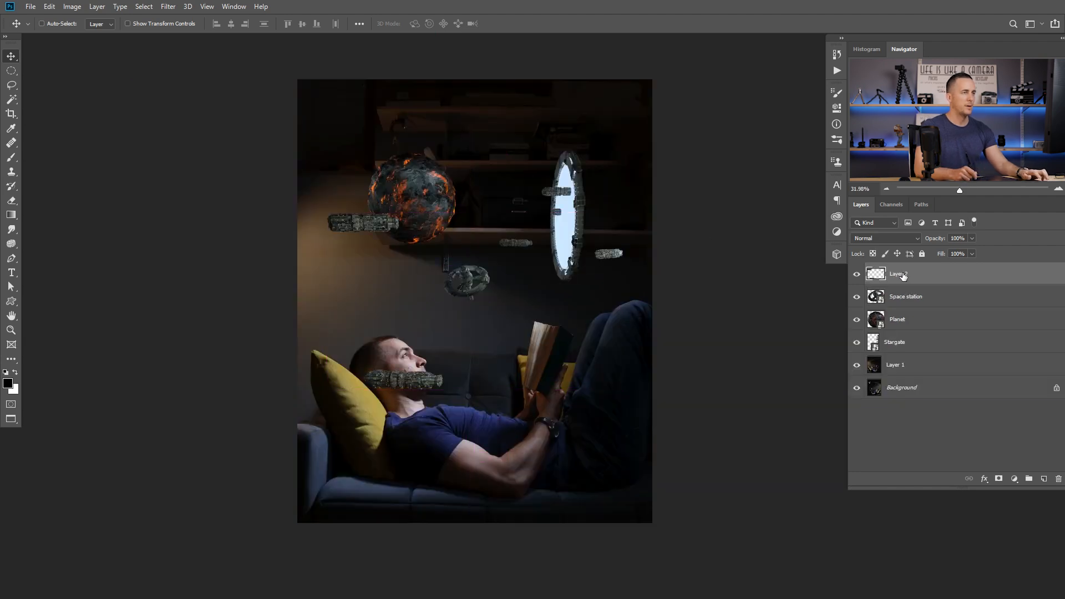
Rename the newly added ships layer as Spaceships and convert it to a smart object
{"action": "double_click", "coordinate": [899, 273]}
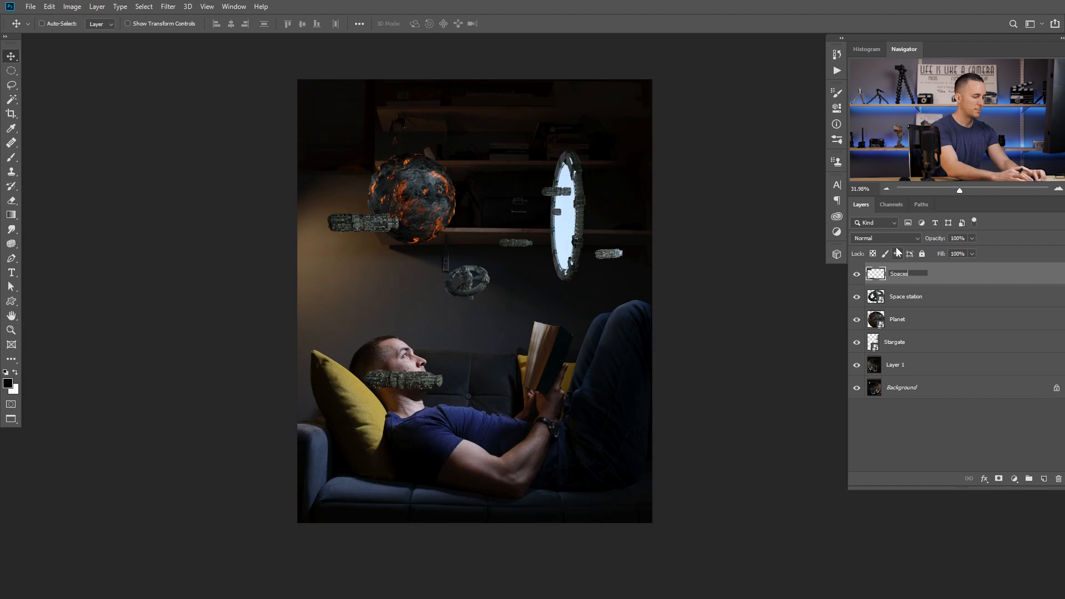
{"action": "type", "text": "Spaceships"}
{"action": "key", "text": "Return"}
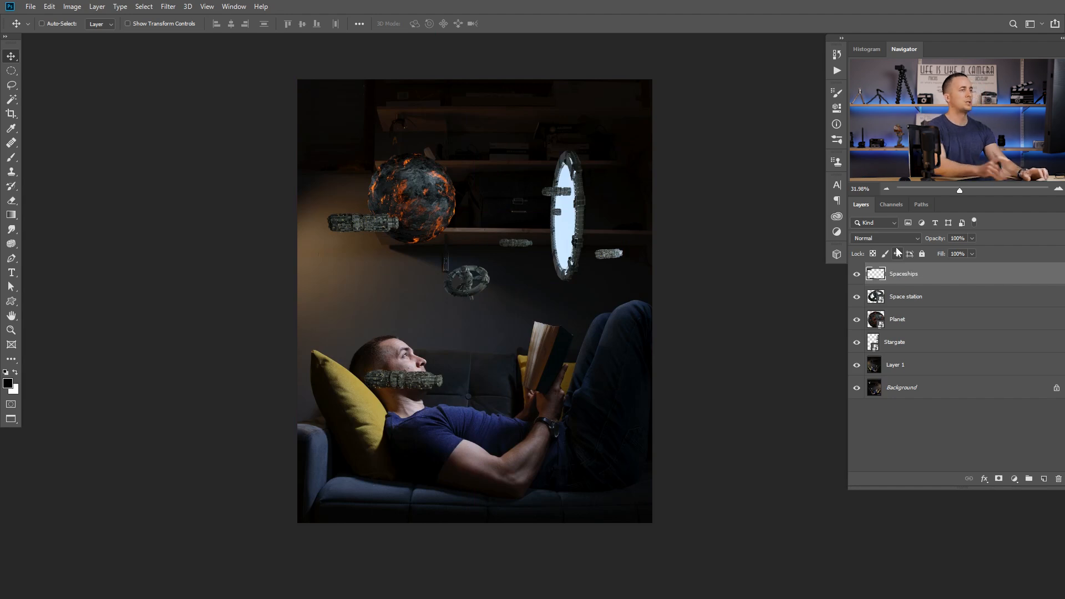
{"action": "right_click", "coordinate": [935, 279]}
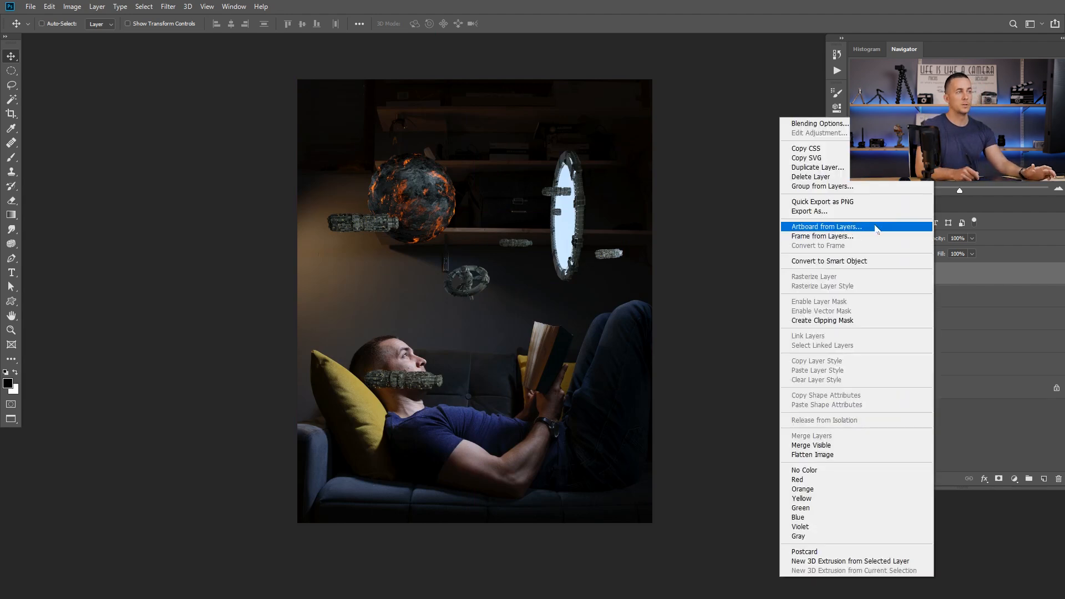
{"action": "left_click", "coordinate": [821, 263]}
Scale down the spaceships and spread them around the planet, between the shelves and the man
{"action": "key", "text": "ctrl+t"}
{"action": "left_click_drag", "start_coordinate": [622, 212], "coordinate": [565, 245]}
{"action": "left_click_drag", "start_coordinate": [524, 294], "coordinate": [483, 231]}
{"action": "left_click_drag", "start_coordinate": [524, 185], "coordinate": [521, 186]}
{"action": "left_click_drag", "start_coordinate": [500, 227], "coordinate": [497, 223]}
{"action": "key", "text": "Return"}
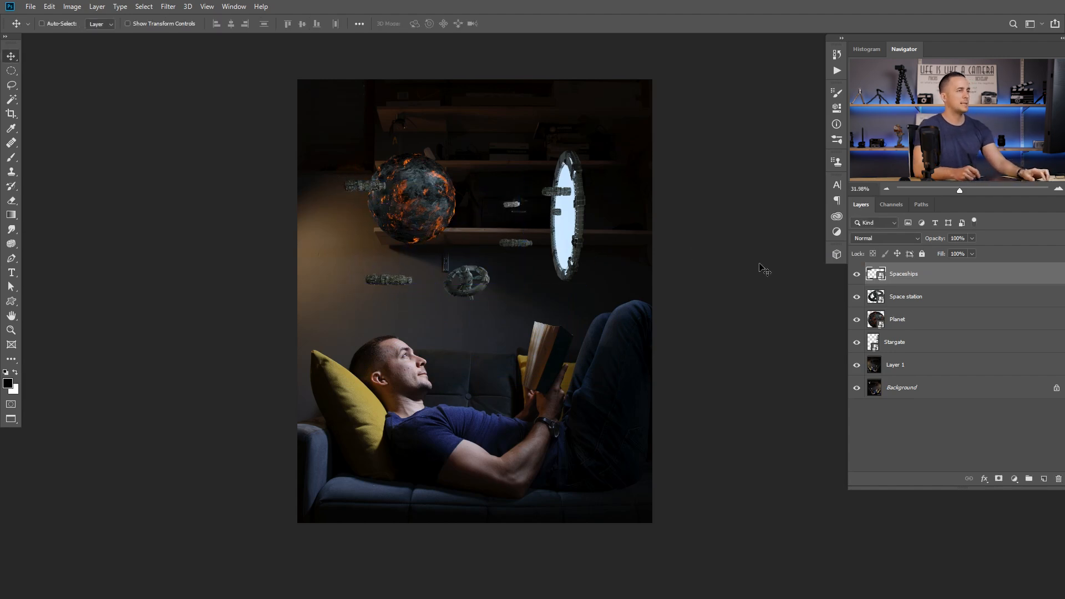
Shift the Spaceships, Space station, Planet and Stargate layers slightly to the right together, and enlarge the planet a little
{"action": "left_click", "coordinate": [903, 344], "text": "shift"}
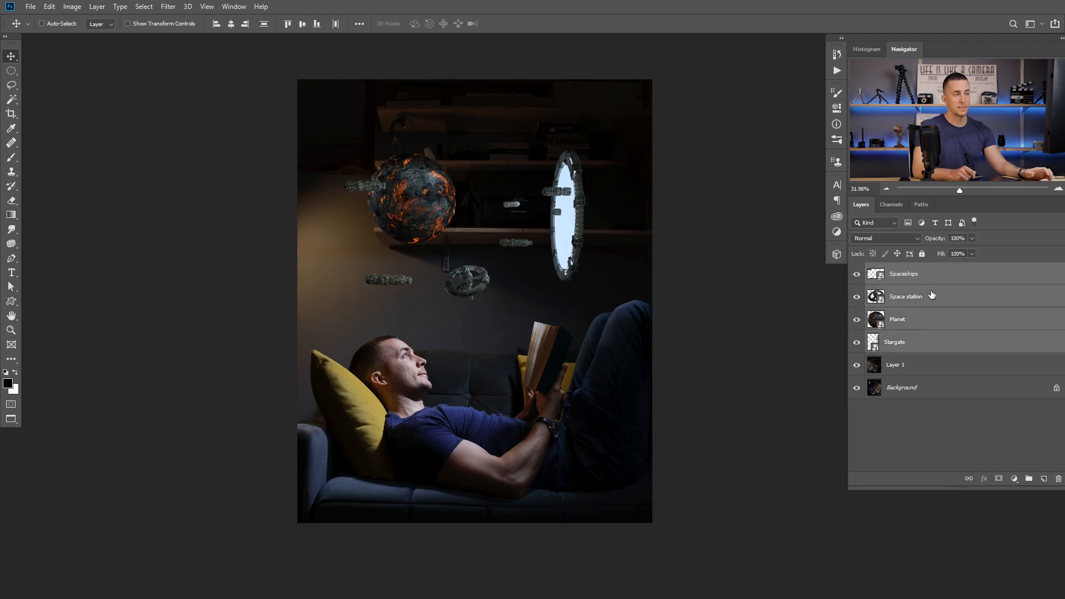
{"action": "left_click_drag", "start_coordinate": [524, 264], "coordinate": [537, 262]}
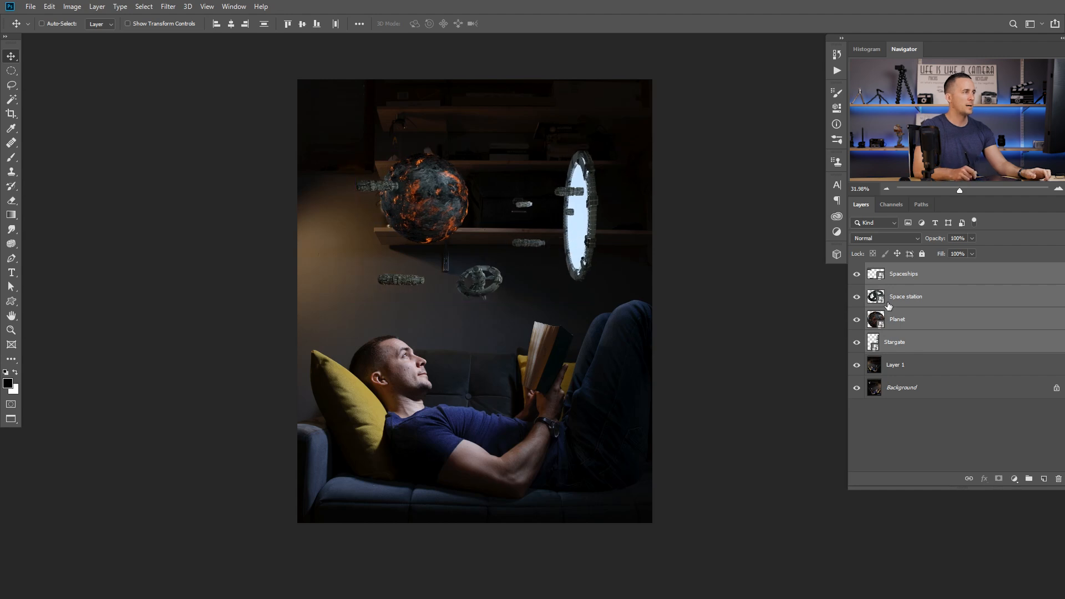
{"action": "left_click", "coordinate": [890, 321]}
{"action": "mouse_move", "coordinate": [417, 228]}
{"action": "left_mouse_down"}
{"action": "mouse_move", "coordinate": [404, 215]}
{"action": "mouse_move", "coordinate": [357, 241]}
{"action": "mouse_move", "coordinate": [422, 232]}
{"action": "left_mouse_up"}
{"action": "key", "text": "ctrl+t"}
{"action": "key", "text": "Return"}
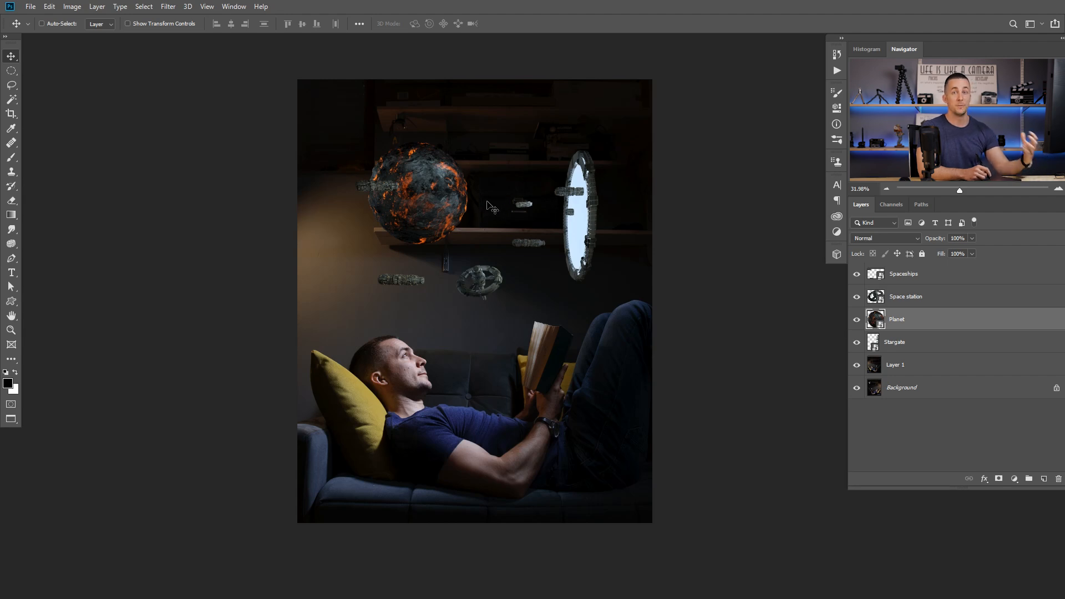
Start a Field Blur on Layer 1 and place its pin between the planet and the stargate with a blur of 19
{"action": "left_click", "coordinate": [944, 377]}
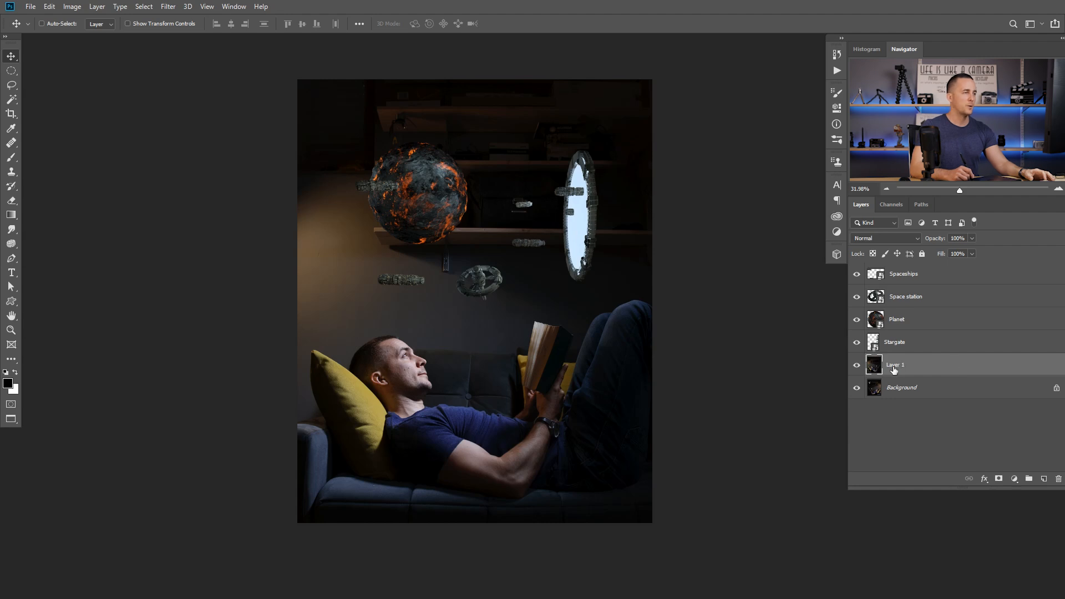
{"action": "left_click", "coordinate": [168, 7]}
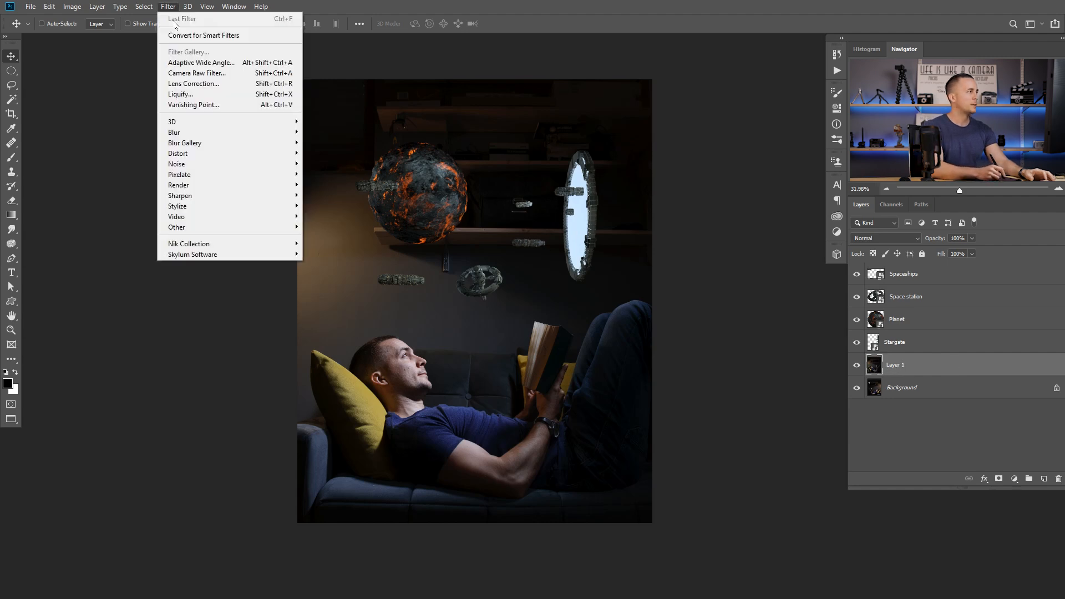
{"action": "mouse_move", "coordinate": [228, 143]}
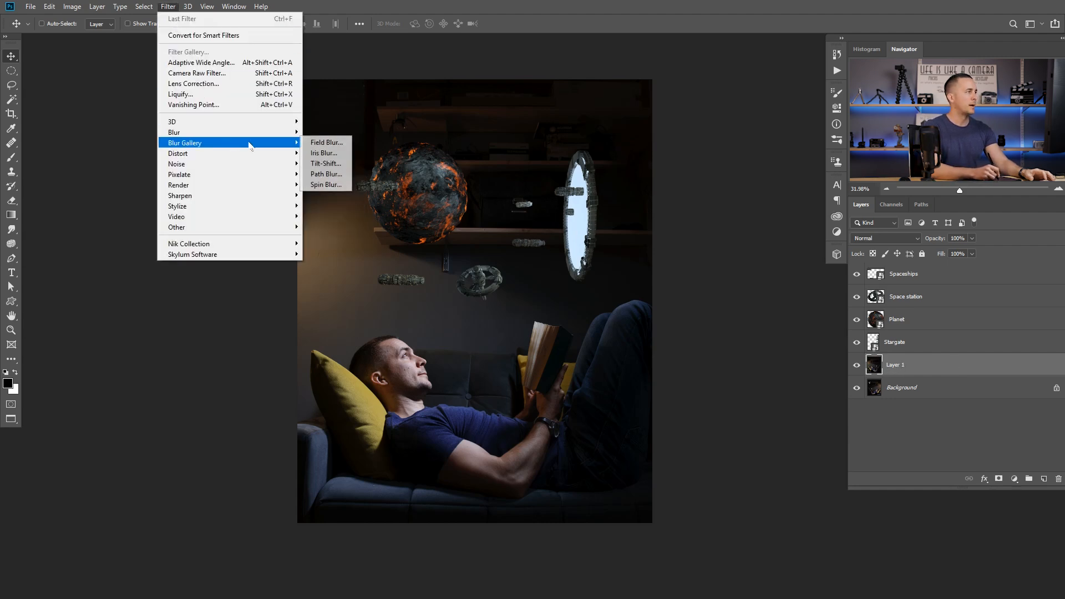
{"action": "left_click", "coordinate": [326, 143]}
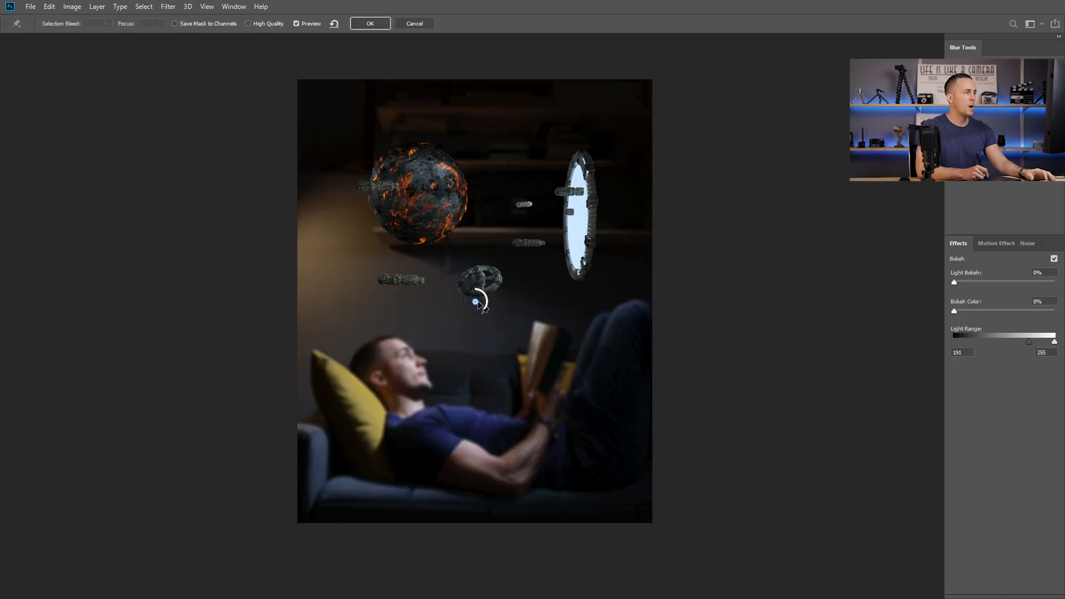
{"action": "left_click_drag", "start_coordinate": [477, 304], "coordinate": [503, 171]}
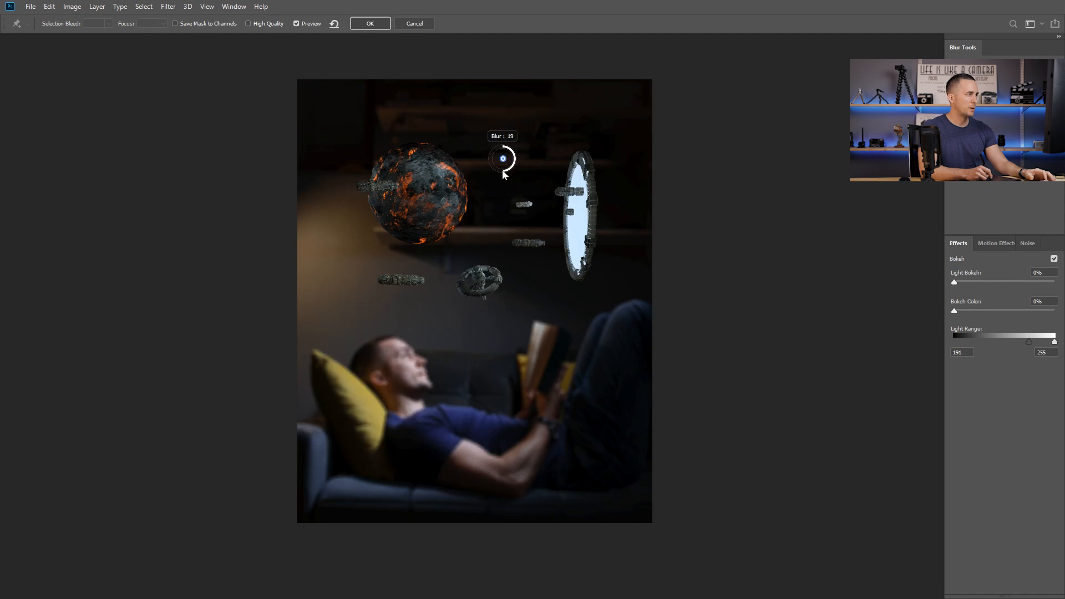
Add a pin with blur 0 on the man's face and another pin on the book to keep them sharp
{"action": "left_click", "coordinate": [400, 370]}
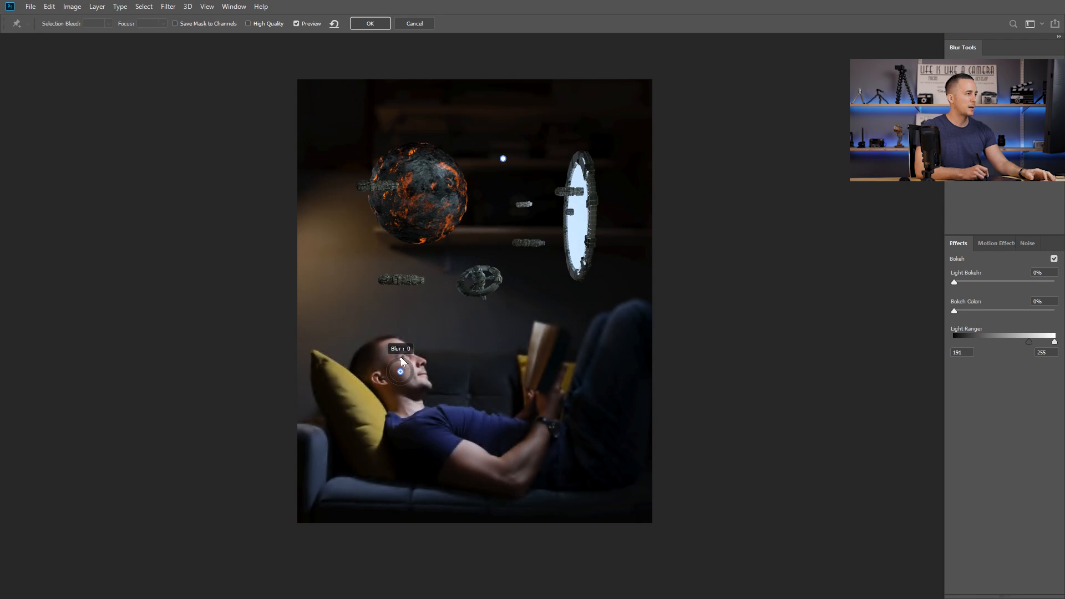
{"action": "left_click_drag", "start_coordinate": [412, 363], "coordinate": [362, 343]}
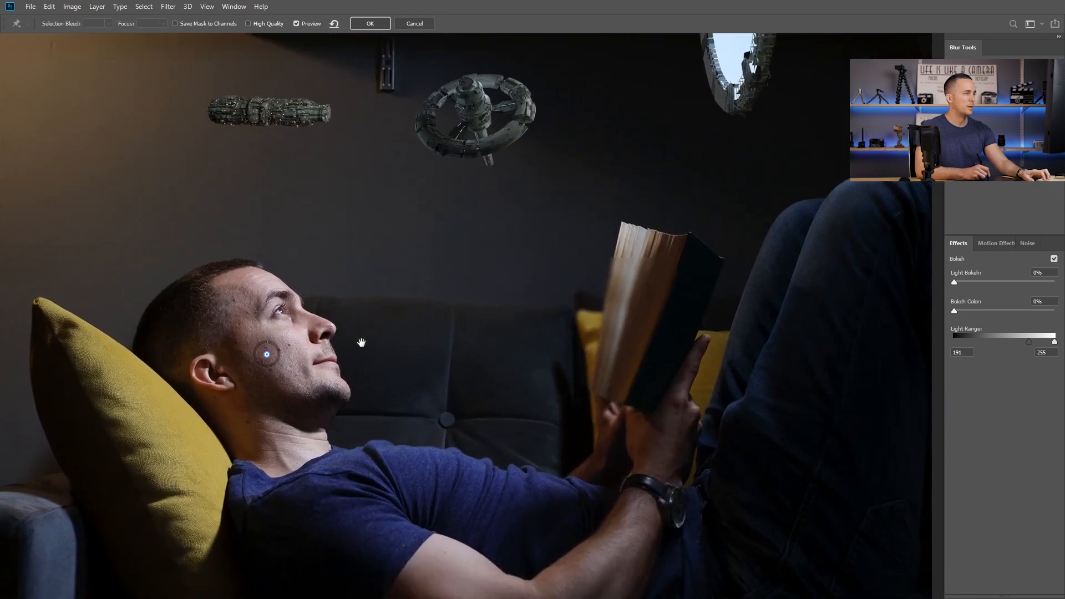
{"action": "left_click", "coordinate": [654, 273]}
{"action": "left_click_drag", "start_coordinate": [662, 282], "coordinate": [658, 262]}
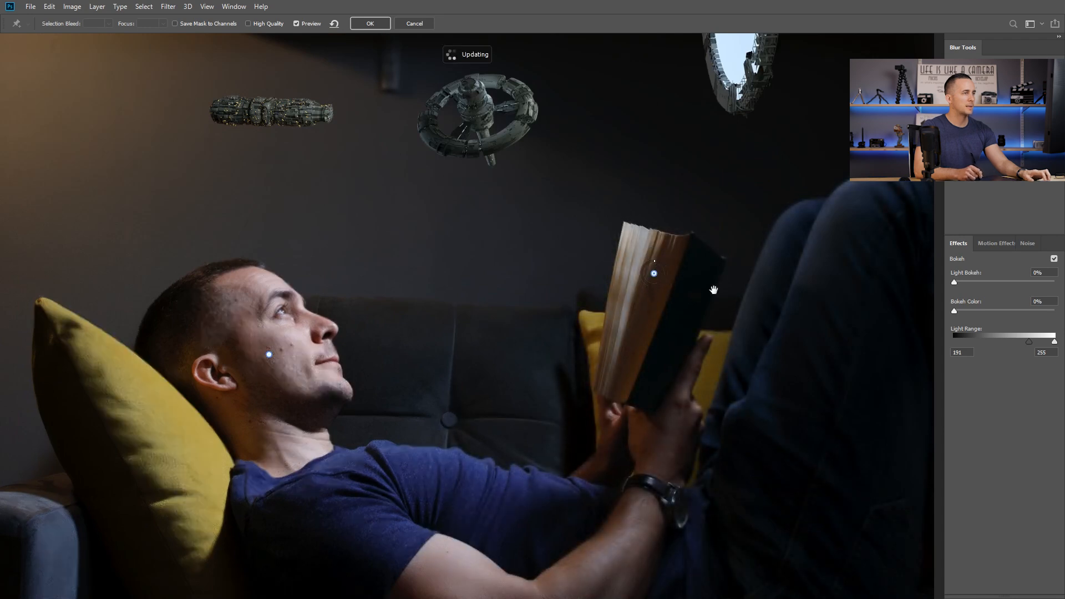
Check the blur across the man, the book and the shelves, and apply the Field Blur to Layer 1
{"action": "left_click_drag", "start_coordinate": [733, 282], "coordinate": [570, 238]}
{"action": "left_click_drag", "start_coordinate": [215, 307], "coordinate": [370, 296]}
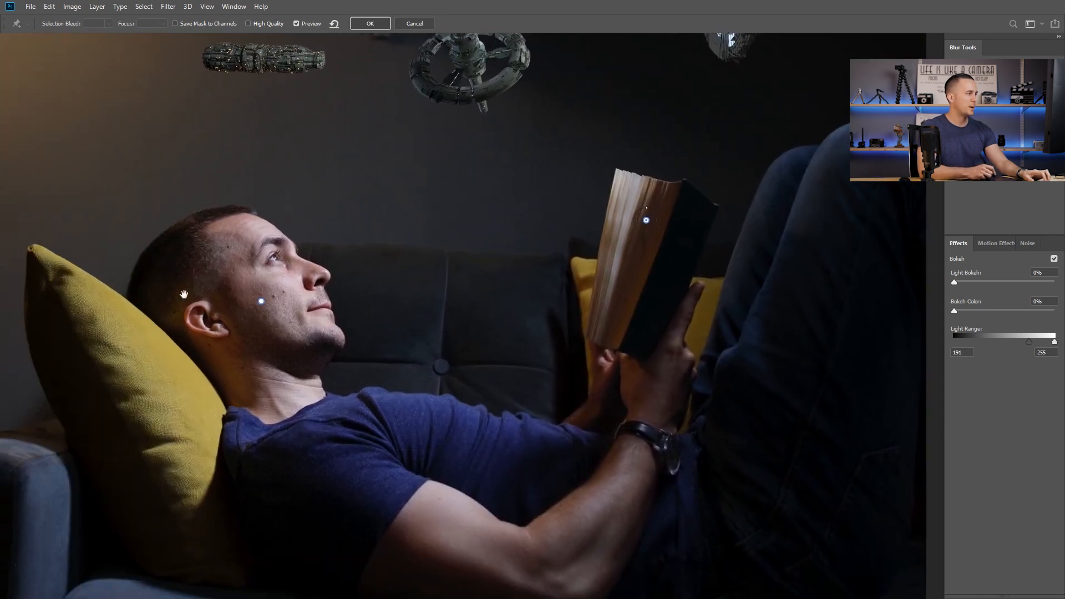
{"action": "left_click_drag", "start_coordinate": [400, 248], "coordinate": [406, 301]}
{"action": "left_click_drag", "start_coordinate": [535, 218], "coordinate": [480, 320]}
{"action": "left_click_drag", "start_coordinate": [484, 175], "coordinate": [436, 448]}
{"action": "left_click_drag", "start_coordinate": [481, 321], "coordinate": [512, 234]}
{"action": "left_click_drag", "start_coordinate": [496, 86], "coordinate": [482, 161]}
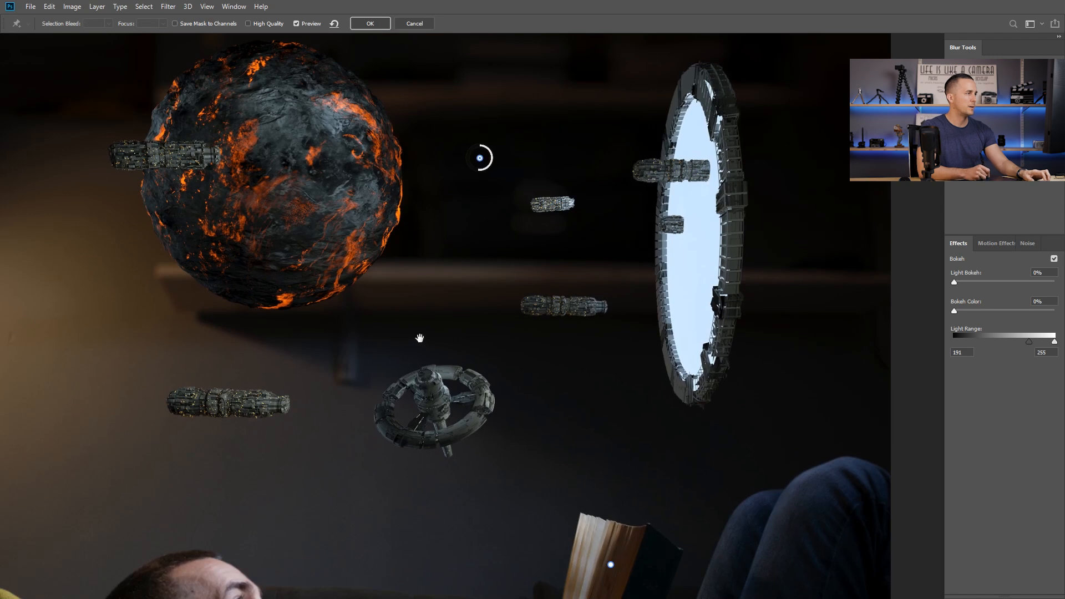
{"action": "left_click_drag", "start_coordinate": [419, 338], "coordinate": [421, 214]}
{"action": "scroll", "coordinate": [466, 316], "scroll_direction": "down", "scroll_amount": 4}
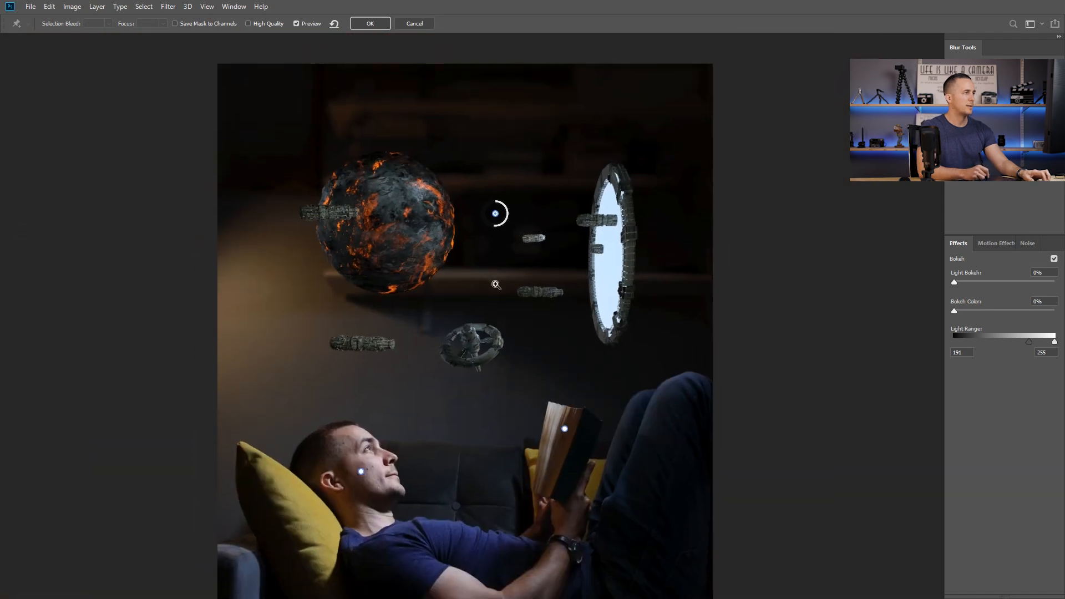
{"action": "left_click", "coordinate": [377, 25]}
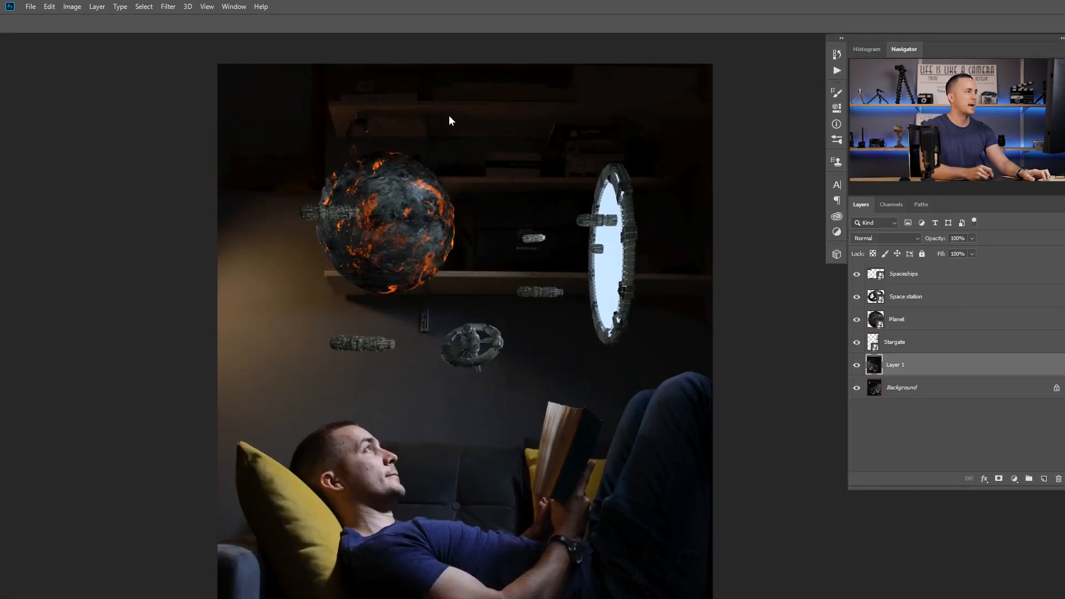
Move the Spaceships, Space station, Planet and Stargate layers slightly upward together
{"action": "scroll", "coordinate": [560, 250], "scroll_direction": "down", "scroll_amount": 1}
{"action": "left_click_drag", "start_coordinate": [542, 266], "coordinate": [526, 228]}
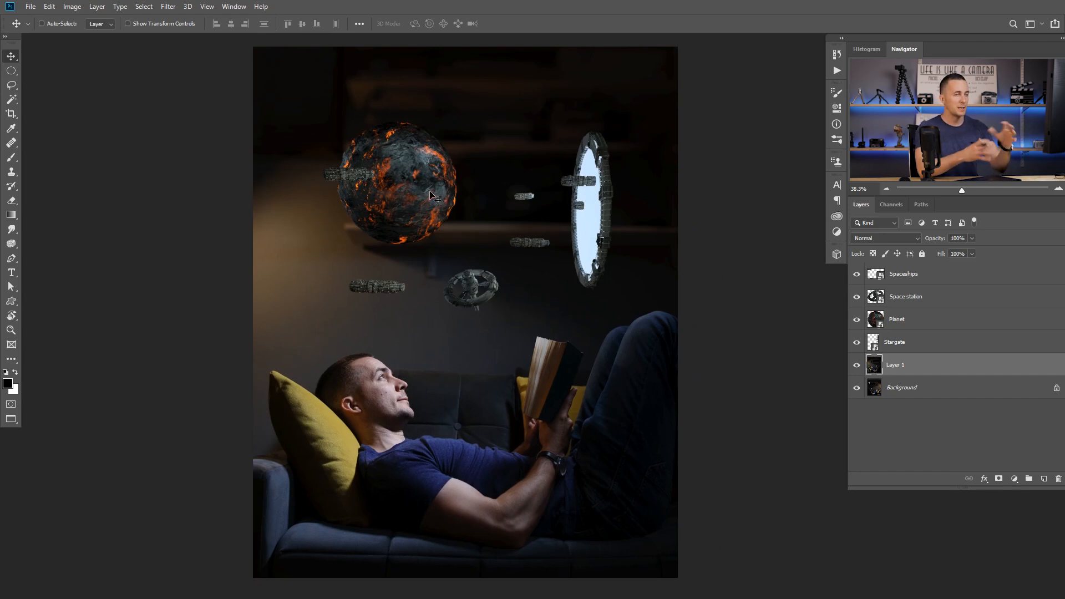
{"action": "left_click_drag", "start_coordinate": [474, 234], "coordinate": [493, 244]}
{"action": "scroll", "coordinate": [508, 226], "scroll_direction": "down", "scroll_amount": 3}
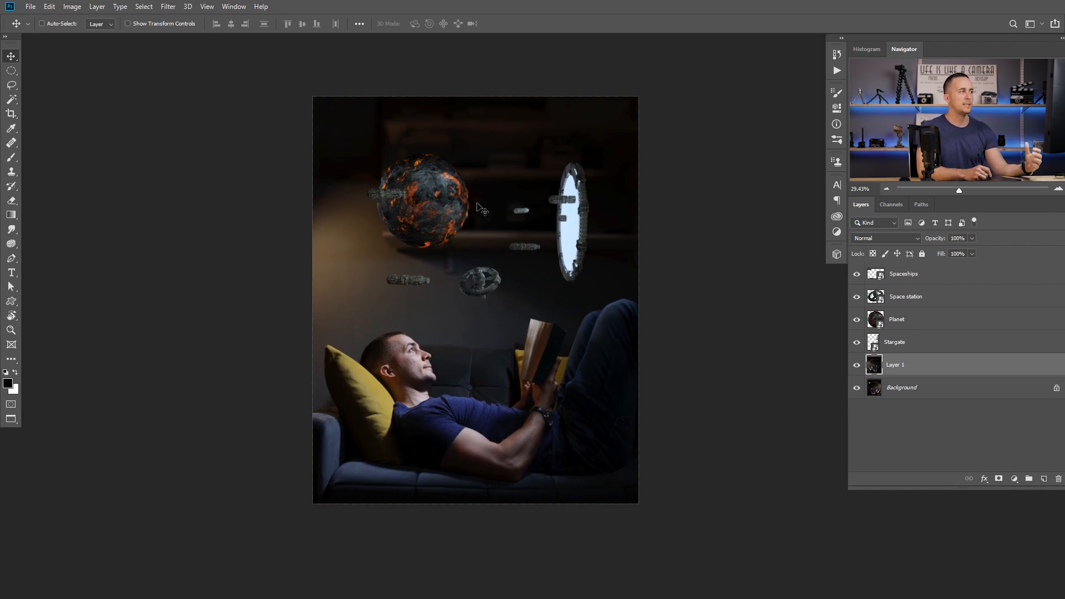
{"action": "left_click", "coordinate": [899, 351]}
{"action": "left_click", "coordinate": [904, 276], "text": "shift"}
{"action": "left_click_drag", "start_coordinate": [499, 226], "coordinate": [495, 214]}
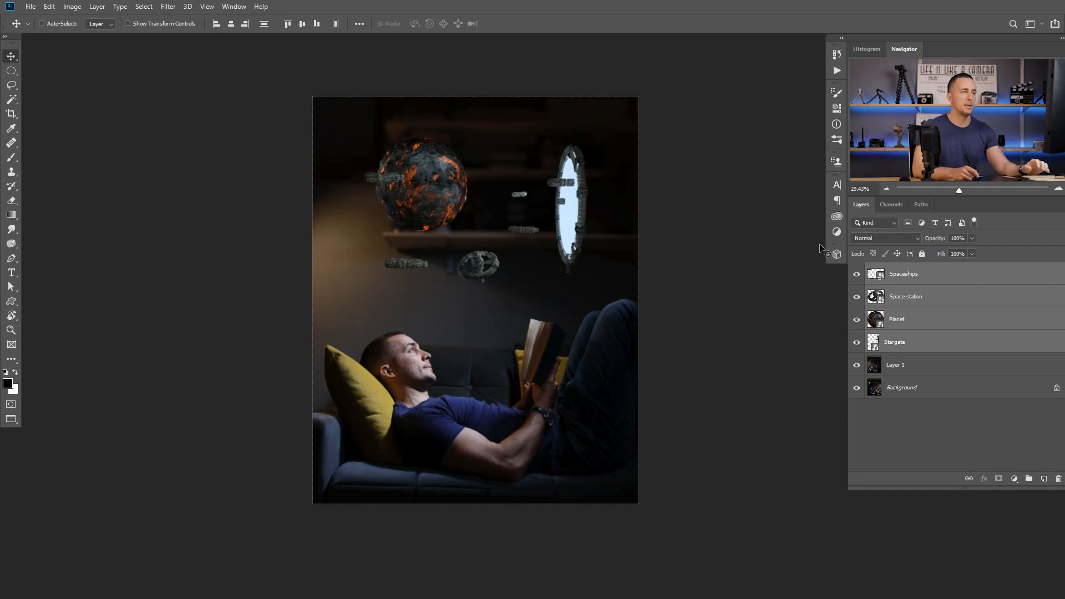
Add a new empty layer directly above Layer 1
{"action": "left_click", "coordinate": [940, 369]}
{"action": "left_click", "coordinate": [1044, 479]}
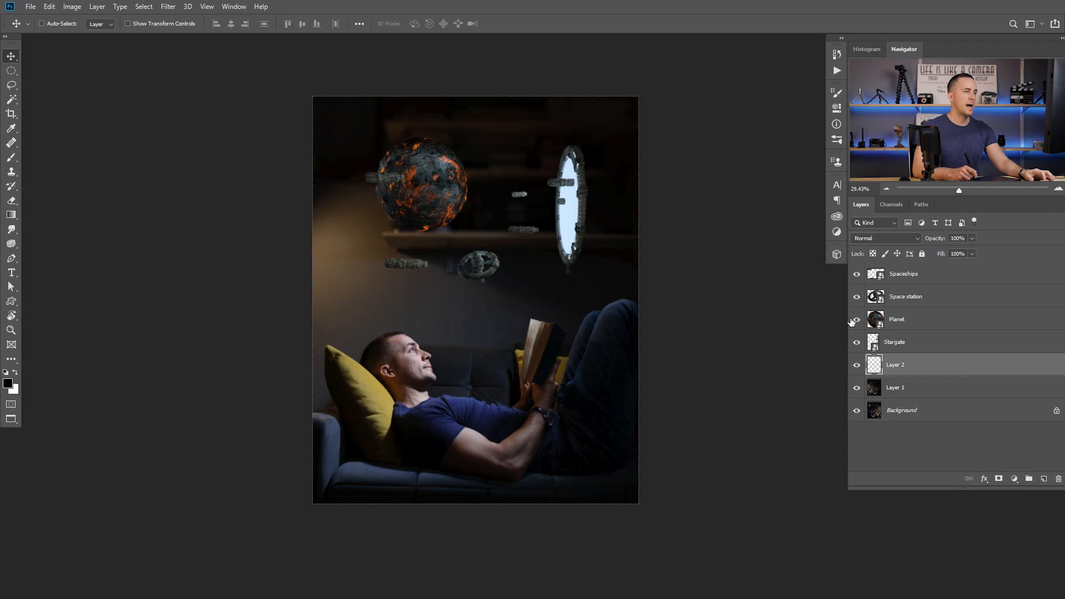
{"action": "left_click_drag", "start_coordinate": [528, 319], "coordinate": [545, 321]}
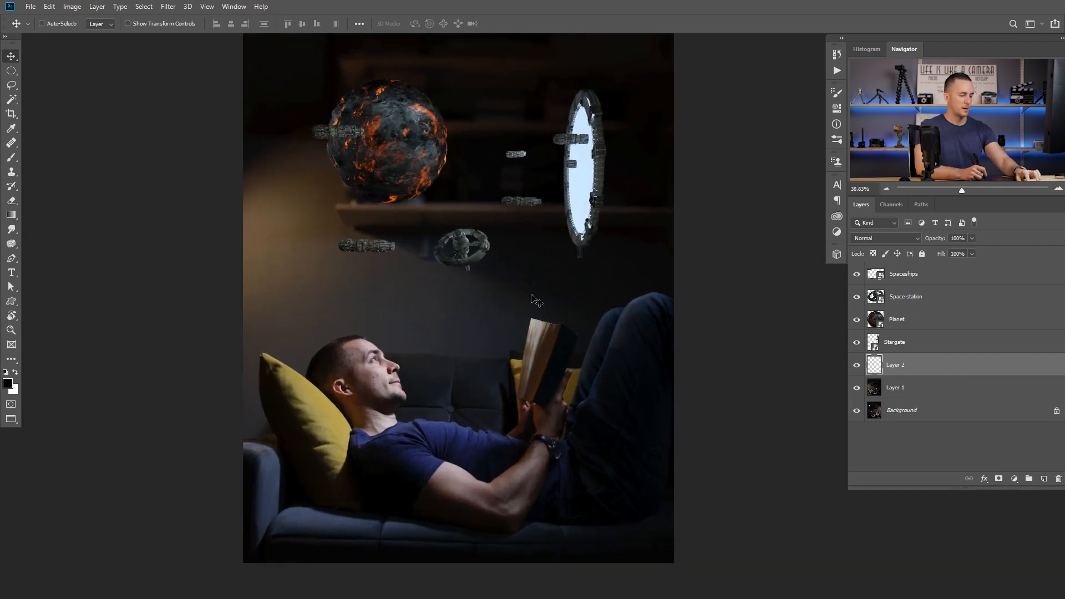
Sketch a white bubble outline rising from the book around the floating objects, clear the sketch and deselect
{"action": "key", "text": "b"}
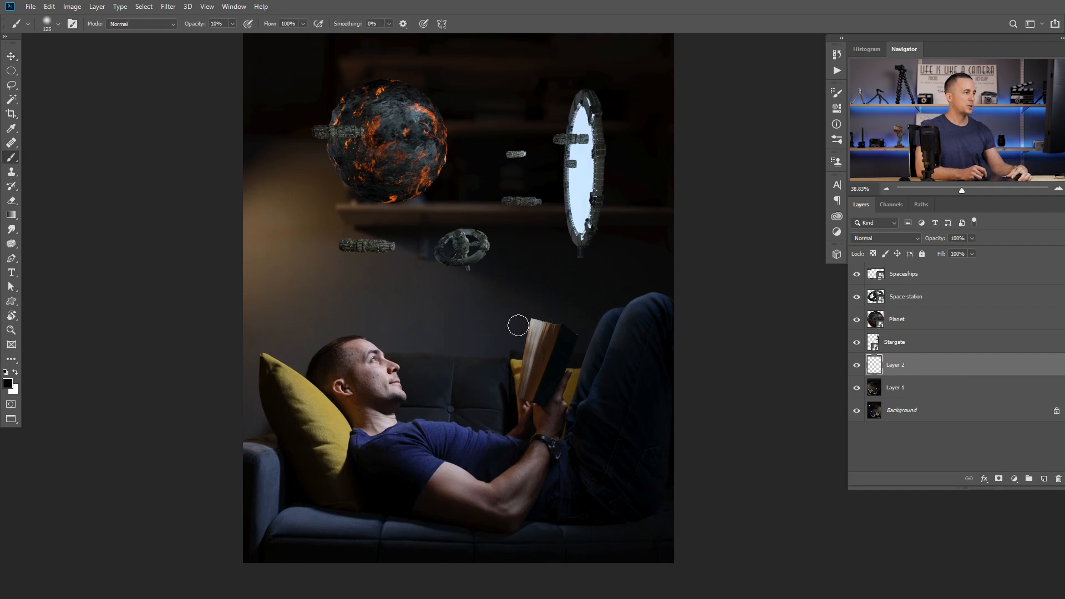
{"action": "key", "text": "x"}
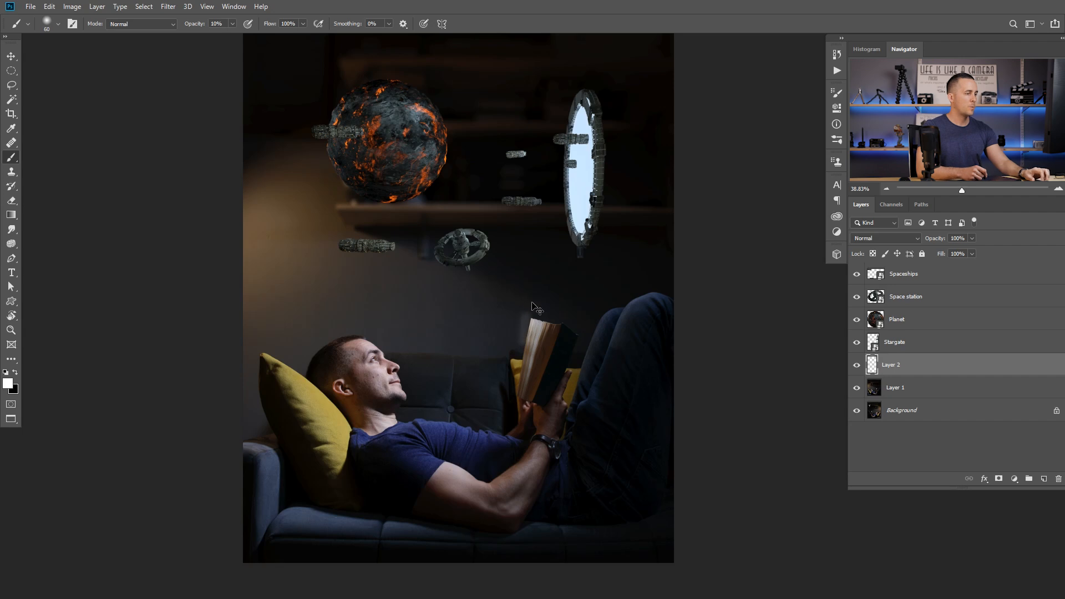
{"action": "mouse_move", "coordinate": [524, 341]}
{"action": "left_mouse_down"}
{"action": "mouse_move", "coordinate": [542, 293]}
{"action": "mouse_move", "coordinate": [657, 203]}
{"action": "mouse_move", "coordinate": [549, 38]}
{"action": "mouse_move", "coordinate": [277, 72]}
{"action": "mouse_move", "coordinate": [290, 219]}
{"action": "mouse_move", "coordinate": [505, 330]}
{"action": "mouse_move", "coordinate": [521, 351]}
{"action": "mouse_move", "coordinate": [473, 168]}
{"action": "mouse_move", "coordinate": [410, 201]}
{"action": "mouse_move", "coordinate": [534, 133]}
{"action": "mouse_move", "coordinate": [568, 196]}
{"action": "left_mouse_up"}
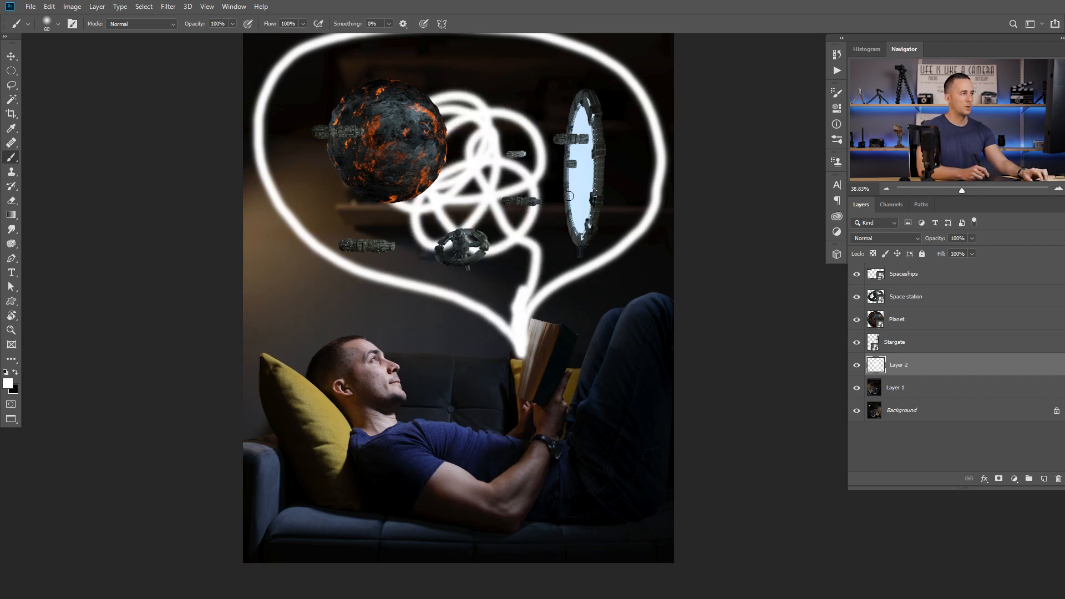
{"action": "key", "text": "ctrl+a"}
{"action": "key", "text": "Delete"}
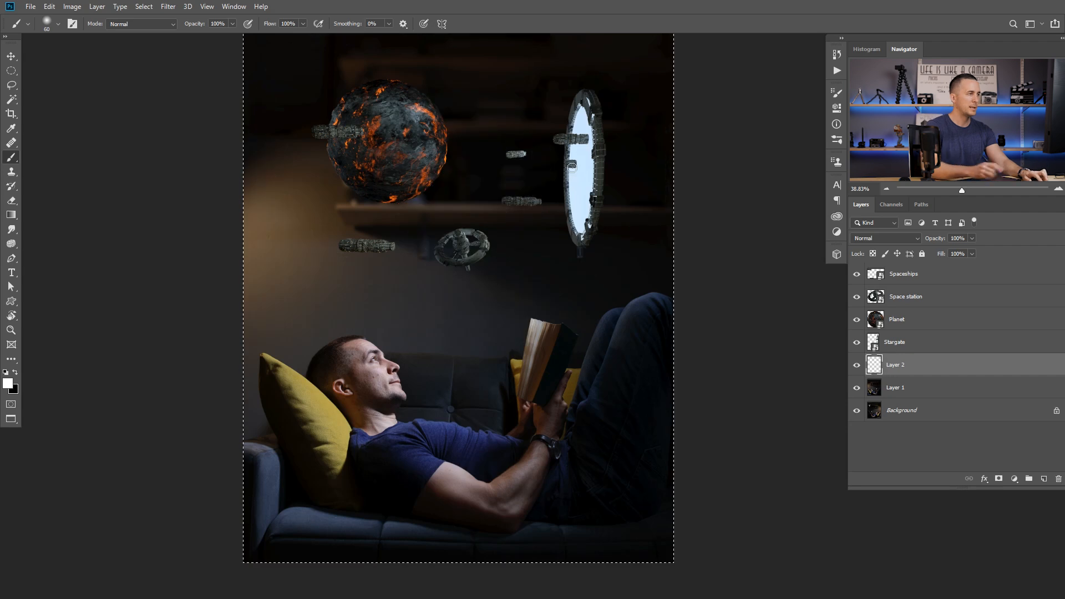
{"action": "key", "text": "ctrl+d"}
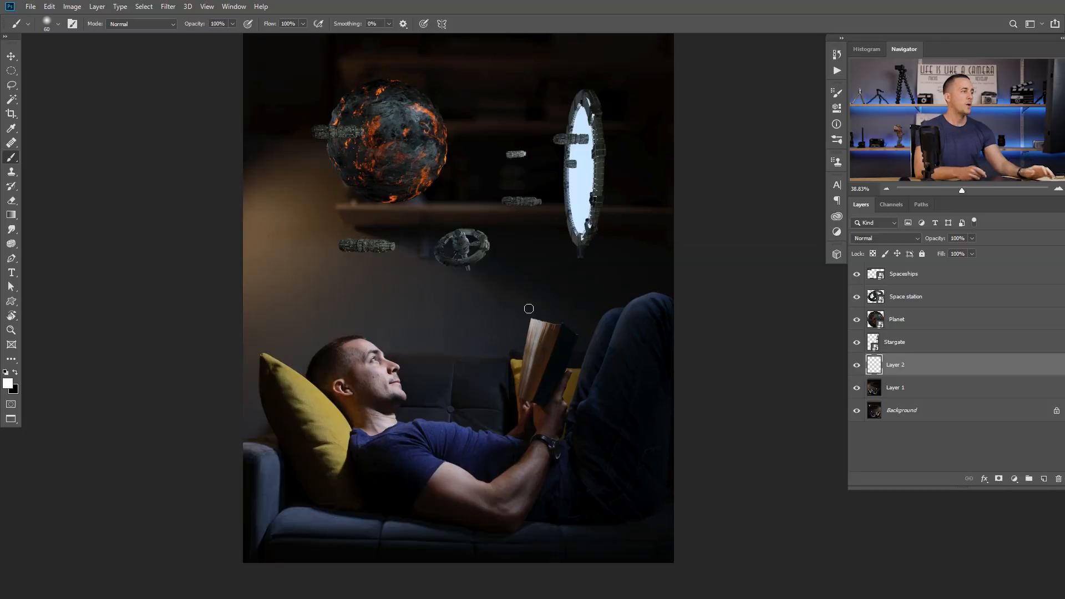
Choose the Cloud/Dust 02 brush, enlarge it to 400 px and undo the test strokes
{"action": "right_click", "coordinate": [432, 268]}
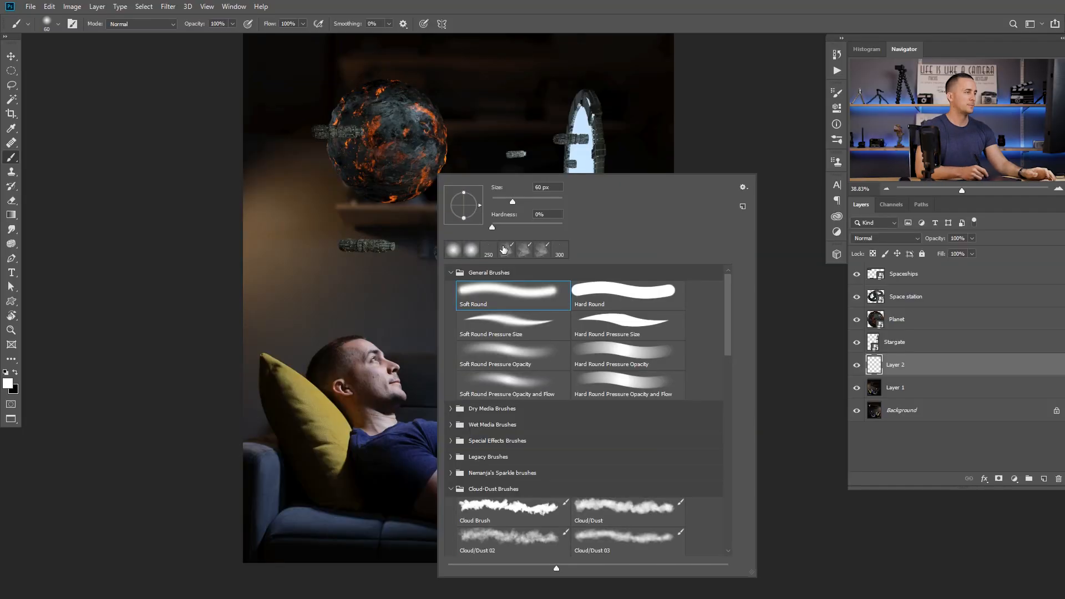
{"action": "scroll", "coordinate": [532, 499], "scroll_direction": "down", "scroll_amount": 2}
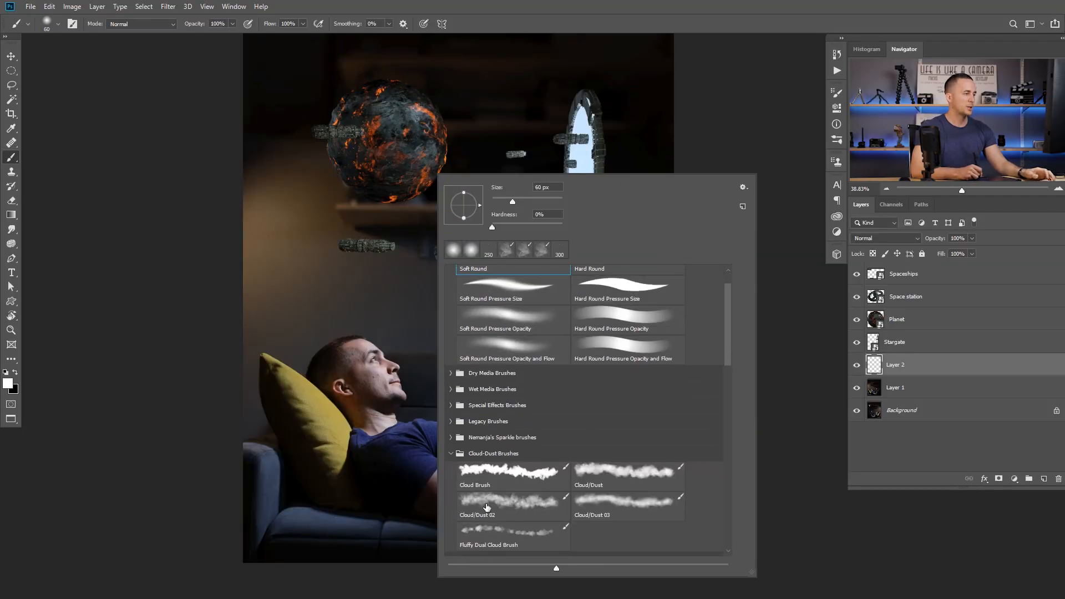
{"action": "left_click", "coordinate": [510, 504]}
{"action": "mouse_move", "coordinate": [384, 331]}
{"action": "left_mouse_down"}
{"action": "mouse_move", "coordinate": [409, 291]}
{"action": "mouse_move", "coordinate": [451, 340]}
{"action": "mouse_move", "coordinate": [498, 320]}
{"action": "mouse_move", "coordinate": [521, 305]}
{"action": "left_mouse_up"}
{"action": "key", "text": "ctrl+z"}
{"action": "key", "text": "bracketright"}
{"action": "key", "text": "bracketright"}
{"action": "key", "text": "bracketright"}
{"action": "key", "text": "bracketright"}
{"action": "key", "text": "bracketright"}
{"action": "key", "text": "bracketright"}
{"action": "key", "text": "bracketright"}
{"action": "key", "text": "bracketright"}
{"action": "key", "text": "bracketright"}
{"action": "key", "text": "bracketright"}
{"action": "key", "text": "bracketright"}
{"action": "key", "text": "ctrl+z"}
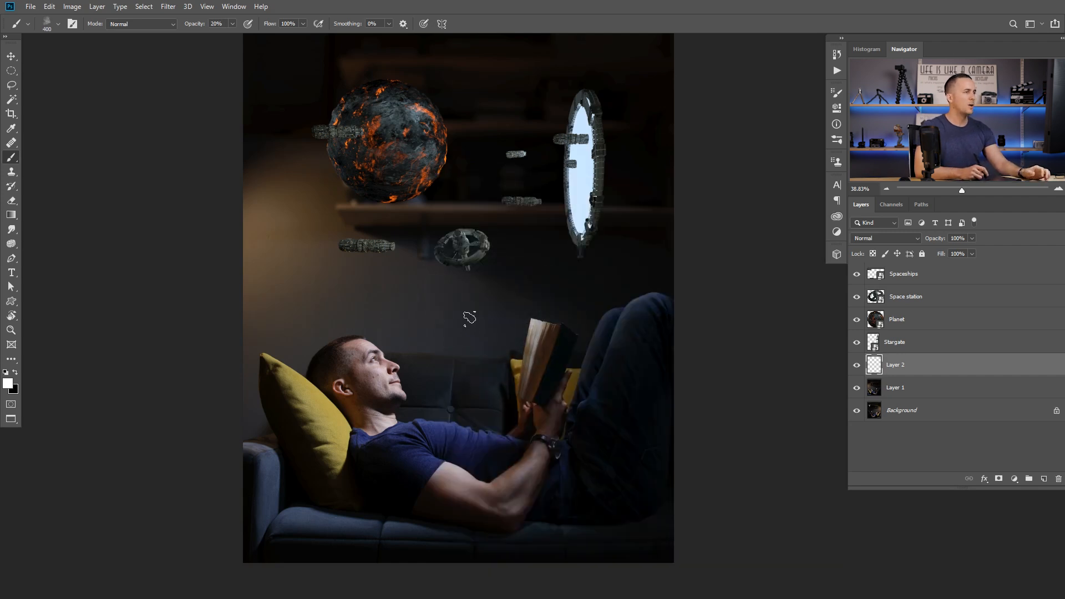
Set the foreground colour to dark blue #2b4353
{"action": "left_click", "coordinate": [9, 382]}
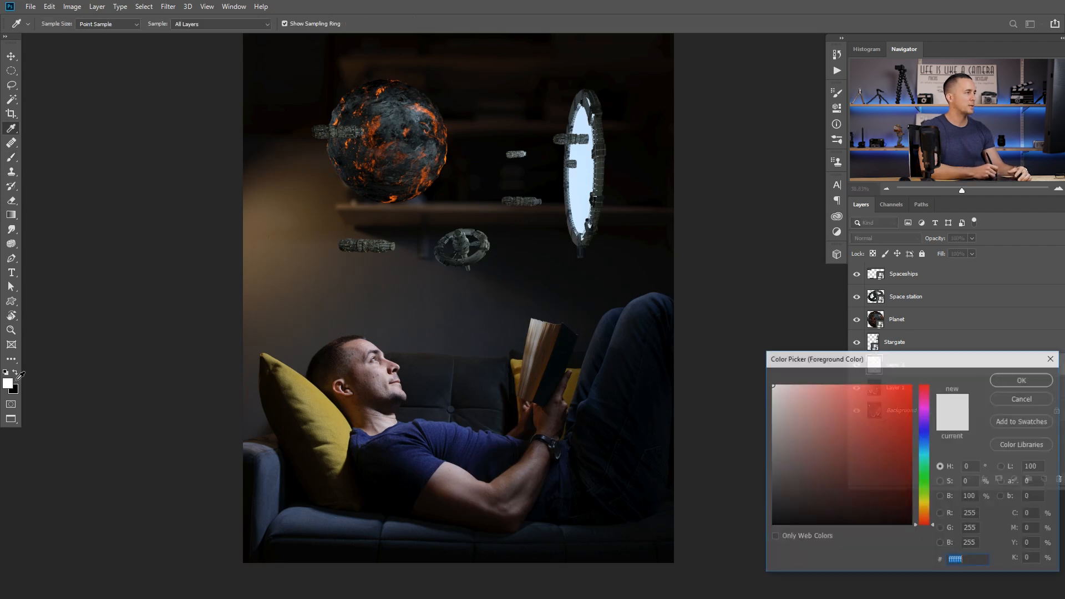
{"action": "left_click", "coordinate": [924, 445]}
{"action": "mouse_move", "coordinate": [809, 441]}
{"action": "left_mouse_down"}
{"action": "mouse_move", "coordinate": [821, 483]}
{"action": "mouse_move", "coordinate": [839, 480]}
{"action": "left_mouse_up"}
{"action": "left_click", "coordinate": [1018, 384]}
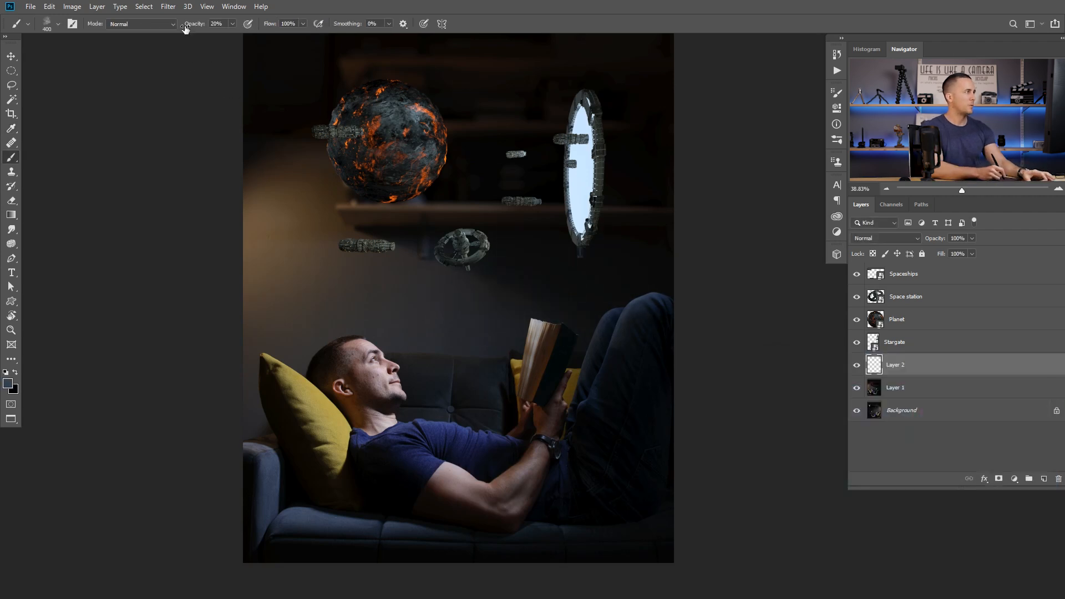
Raise the brush opacity to 100% and undo a test cloud stroke painted between the space station and the stargate
{"action": "left_click_drag", "start_coordinate": [196, 28], "coordinate": [248, 28]}
{"action": "mouse_move", "coordinate": [469, 306]}
{"action": "left_mouse_down"}
{"action": "mouse_move", "coordinate": [532, 235]}
{"action": "mouse_move", "coordinate": [567, 245]}
{"action": "left_mouse_up"}
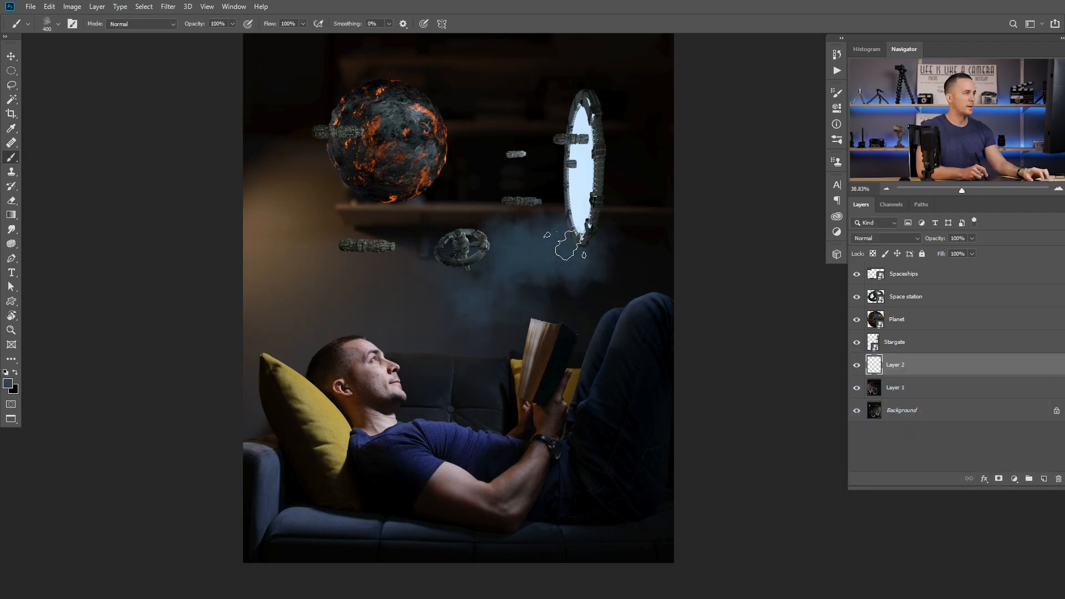
{"action": "key", "text": "ctrl+z"}
Set the foreground colour to red #e40f41 and undo the test strokes painted around the space station
{"action": "left_click", "coordinate": [7, 382]}
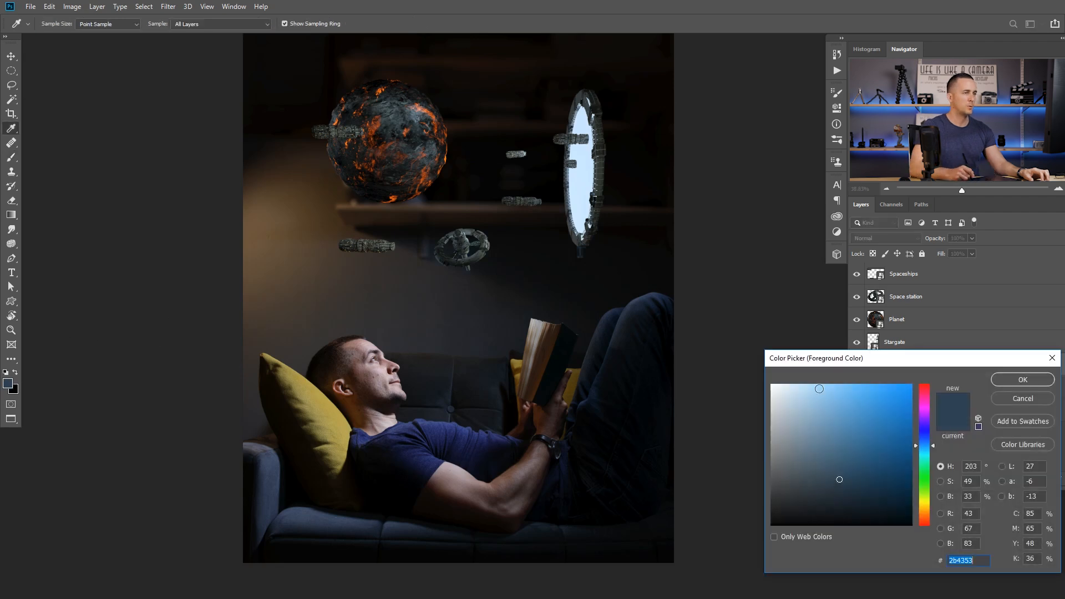
{"action": "left_click", "coordinate": [925, 405]}
{"action": "left_click", "coordinate": [909, 392]}
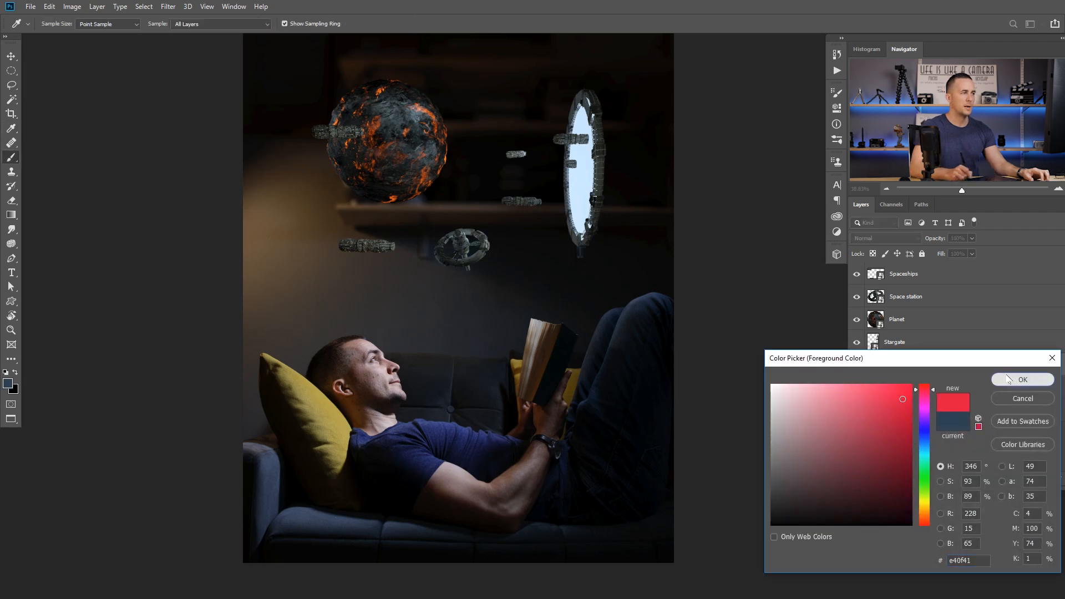
{"action": "left_click", "coordinate": [1023, 379]}
{"action": "left_click", "coordinate": [439, 291]}
{"action": "left_click_drag", "start_coordinate": [472, 256], "coordinate": [549, 267]}
{"action": "key", "text": "ctrl+z"}
{"action": "key", "text": "ctrl+z"}
With the cloud brush reduced to 125 px, paint two red smoke trails from the book to the image's right and left edges
{"action": "key", "text": "bracketleft"}
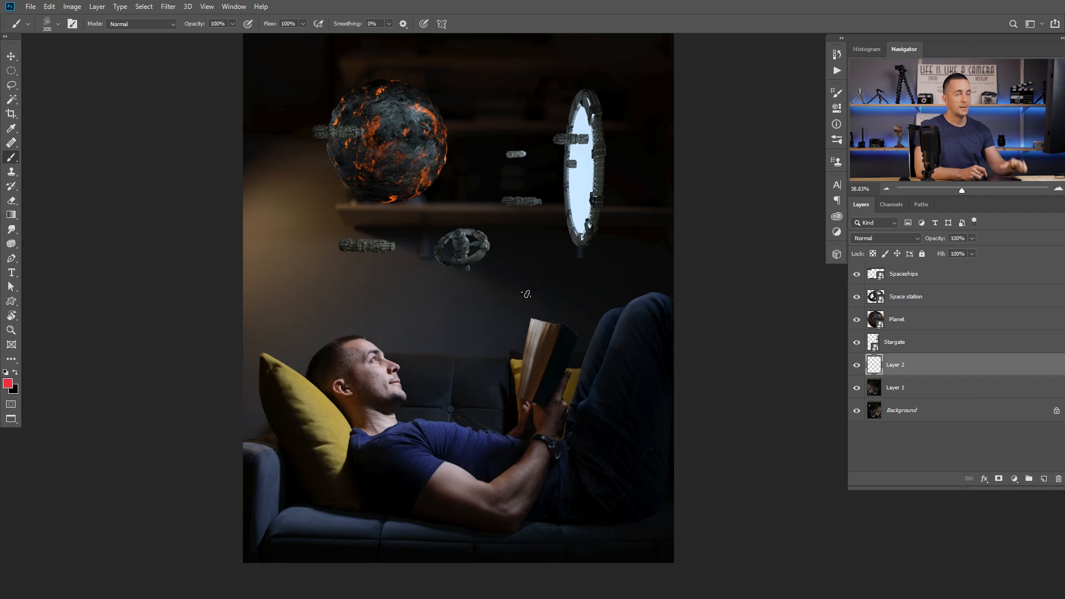
{"action": "mouse_move", "coordinate": [517, 333]}
{"action": "left_mouse_down"}
{"action": "mouse_move", "coordinate": [538, 341]}
{"action": "mouse_move", "coordinate": [526, 363]}
{"action": "mouse_move", "coordinate": [527, 312]}
{"action": "left_mouse_up"}
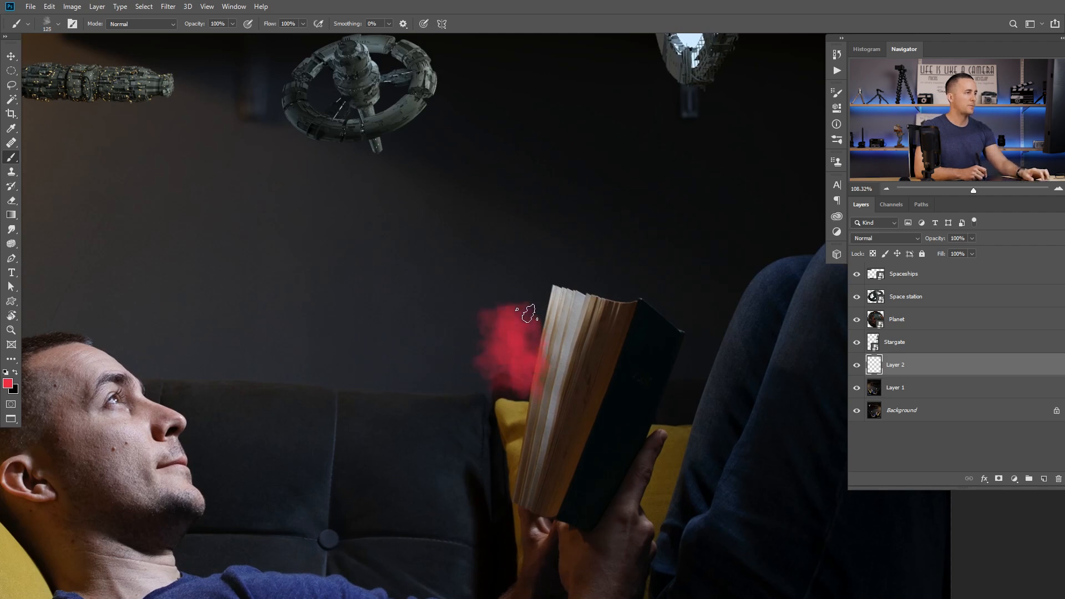
{"action": "mouse_move", "coordinate": [530, 349]}
{"action": "left_mouse_down"}
{"action": "mouse_move", "coordinate": [544, 272]}
{"action": "mouse_move", "coordinate": [587, 232]}
{"action": "mouse_move", "coordinate": [631, 225]}
{"action": "left_mouse_up"}
{"action": "left_click_drag", "start_coordinate": [637, 222], "coordinate": [617, 224]}
{"action": "mouse_move", "coordinate": [617, 224]}
{"action": "left_mouse_down"}
{"action": "mouse_move", "coordinate": [513, 272]}
{"action": "mouse_move", "coordinate": [666, 191]}
{"action": "mouse_move", "coordinate": [685, 151]}
{"action": "left_mouse_up"}
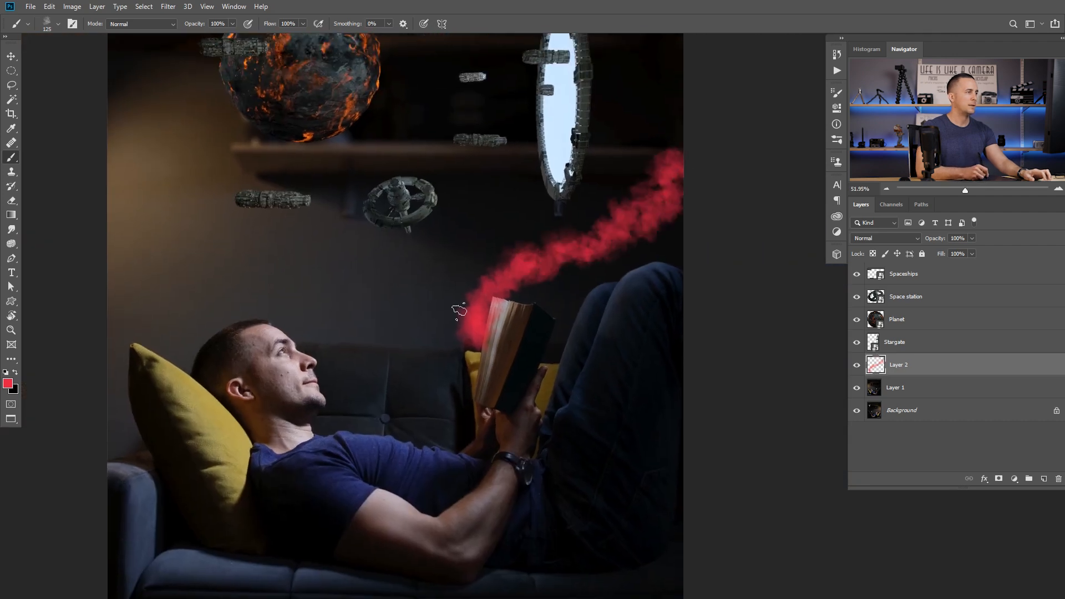
{"action": "mouse_move", "coordinate": [480, 339]}
{"action": "left_mouse_down"}
{"action": "mouse_move", "coordinate": [445, 296]}
{"action": "mouse_move", "coordinate": [216, 236]}
{"action": "mouse_move", "coordinate": [96, 165]}
{"action": "left_mouse_up"}
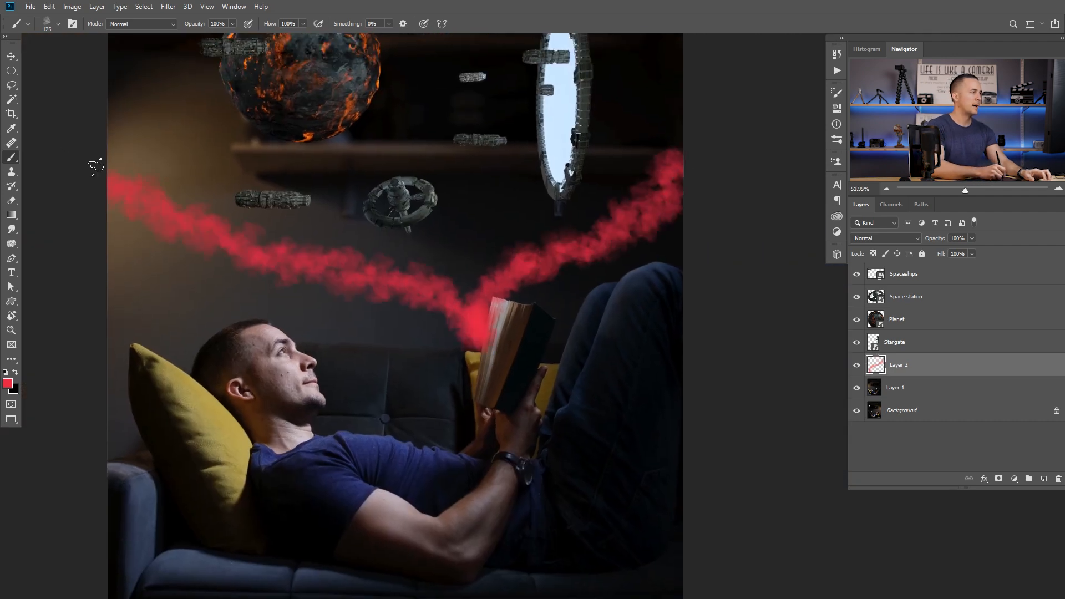
Enlarge the cloud brush to 400 px and fill the area above the trails with red smoke behind the floating objects
{"action": "left_click_drag", "start_coordinate": [395, 216], "coordinate": [379, 212]}
{"action": "key", "text": "bracketright"}
{"action": "key", "text": "bracketright"}
{"action": "key", "text": "bracketright"}
{"action": "key", "text": "bracketright"}
{"action": "mouse_move", "coordinate": [266, 203]}
{"action": "left_mouse_down"}
{"action": "mouse_move", "coordinate": [297, 174]}
{"action": "mouse_move", "coordinate": [244, 180]}
{"action": "mouse_move", "coordinate": [211, 158]}
{"action": "mouse_move", "coordinate": [366, 239]}
{"action": "mouse_move", "coordinate": [380, 216]}
{"action": "mouse_move", "coordinate": [461, 232]}
{"action": "mouse_move", "coordinate": [542, 188]}
{"action": "mouse_move", "coordinate": [578, 147]}
{"action": "mouse_move", "coordinate": [433, 114]}
{"action": "left_mouse_up"}
{"action": "left_click_drag", "start_coordinate": [462, 138], "coordinate": [454, 213]}
{"action": "mouse_move", "coordinate": [575, 191]}
{"action": "left_mouse_down"}
{"action": "mouse_move", "coordinate": [553, 184]}
{"action": "mouse_move", "coordinate": [542, 85]}
{"action": "mouse_move", "coordinate": [416, 75]}
{"action": "mouse_move", "coordinate": [294, 117]}
{"action": "mouse_move", "coordinate": [277, 183]}
{"action": "mouse_move", "coordinate": [390, 204]}
{"action": "mouse_move", "coordinate": [367, 167]}
{"action": "mouse_move", "coordinate": [275, 204]}
{"action": "mouse_move", "coordinate": [473, 227]}
{"action": "left_mouse_up"}
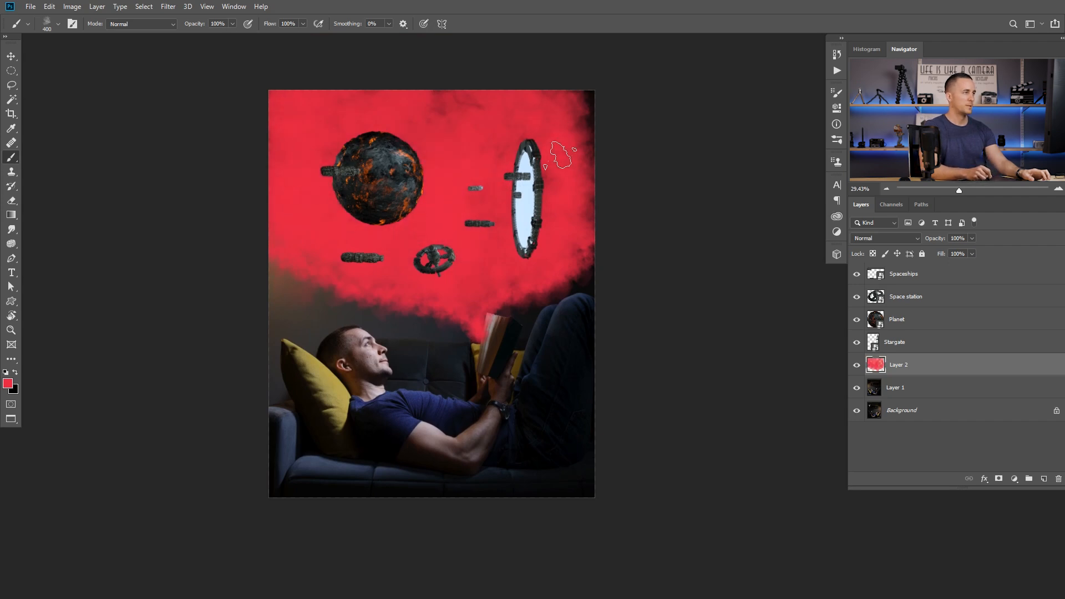
Extend the red smoke beside the stargate up toward the image's upper-right corner
{"action": "left_click_drag", "start_coordinate": [554, 161], "coordinate": [577, 100]}
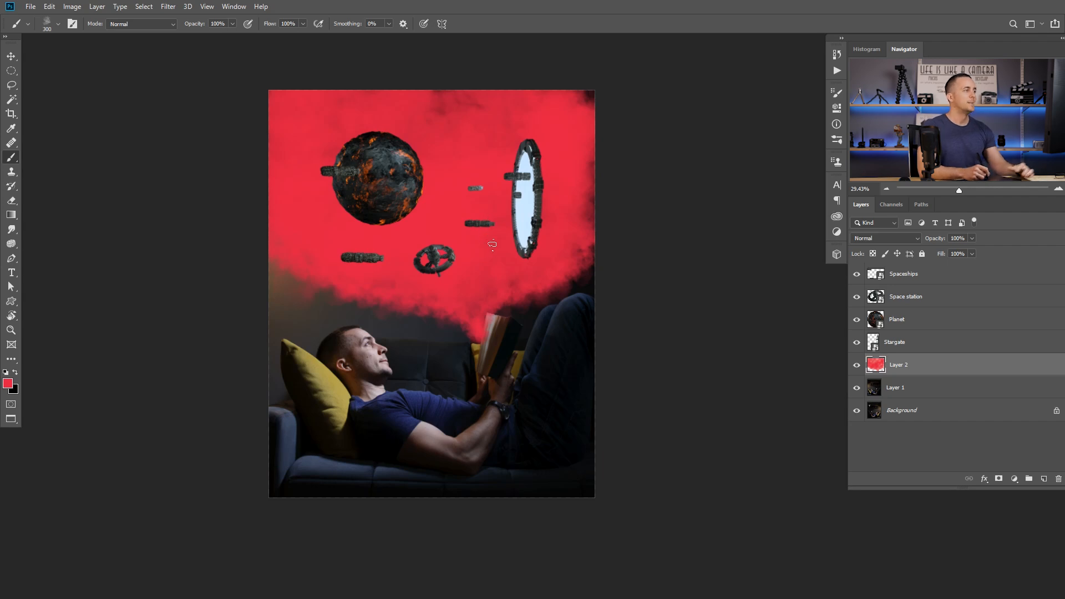
Add a layer mask to Layer 2 and hide that layer so the book is uncovered
{"action": "scroll", "coordinate": [479, 298], "scroll_direction": "up", "scroll_amount": 1}
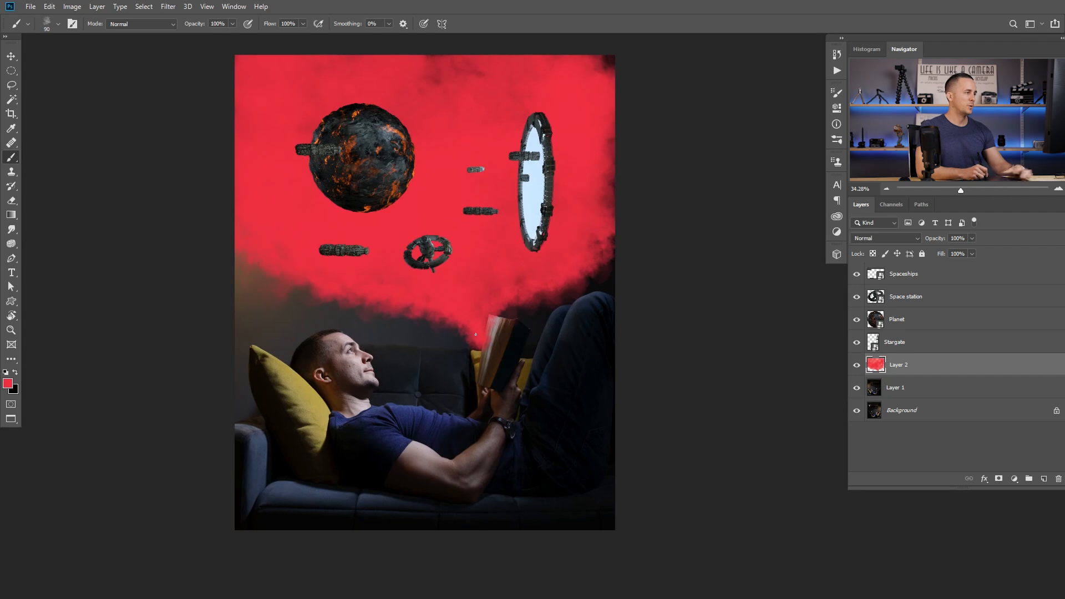
{"action": "scroll", "coordinate": [476, 334], "scroll_direction": "up", "scroll_amount": 2}
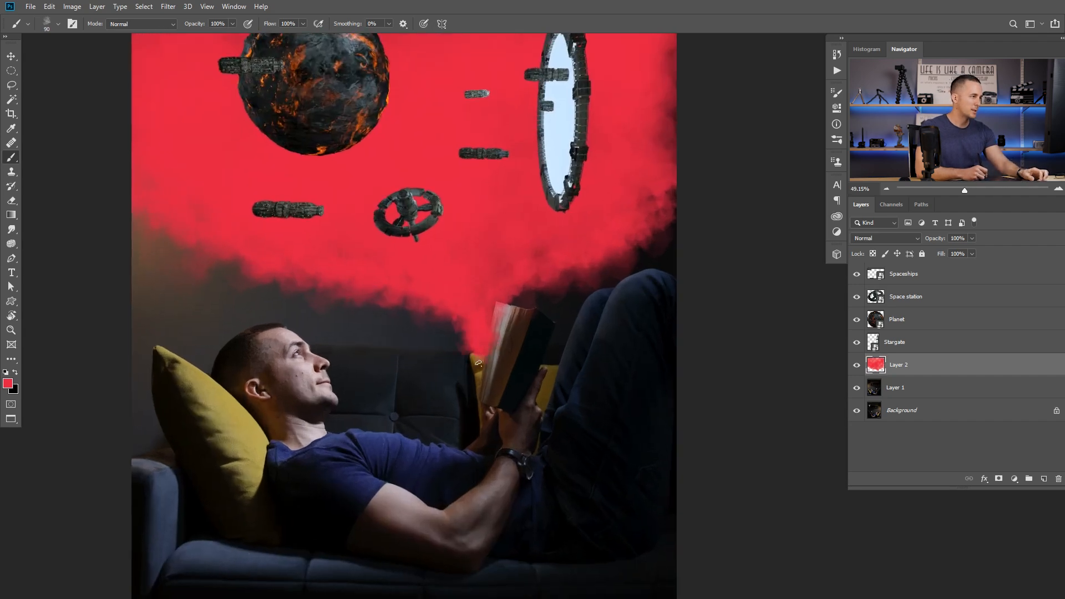
{"action": "scroll", "coordinate": [478, 363], "scroll_direction": "up", "scroll_amount": 1}
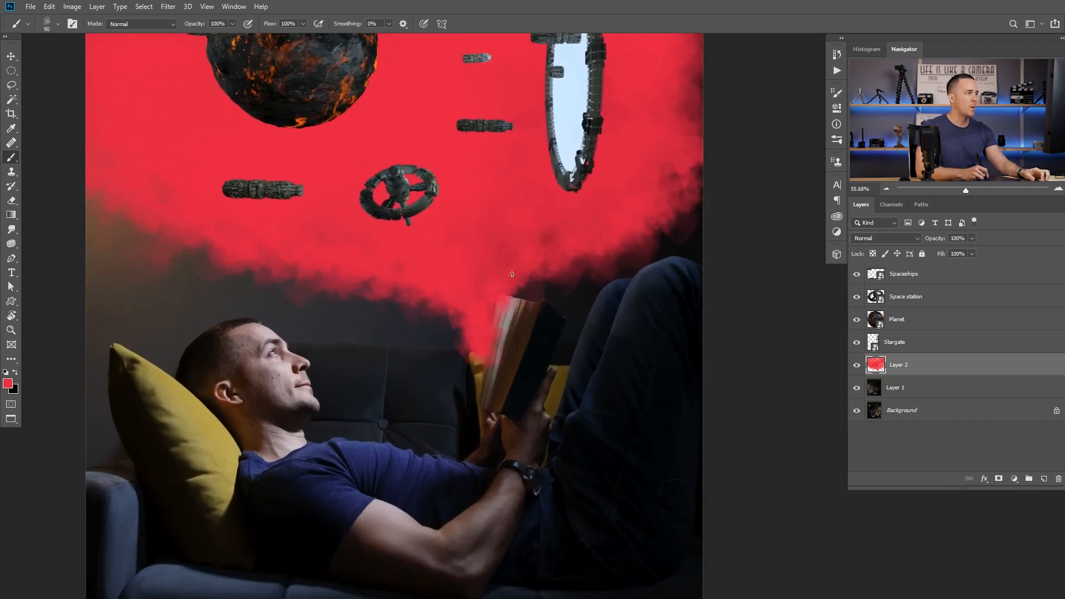
{"action": "scroll", "coordinate": [502, 319], "scroll_direction": "up", "scroll_amount": 3}
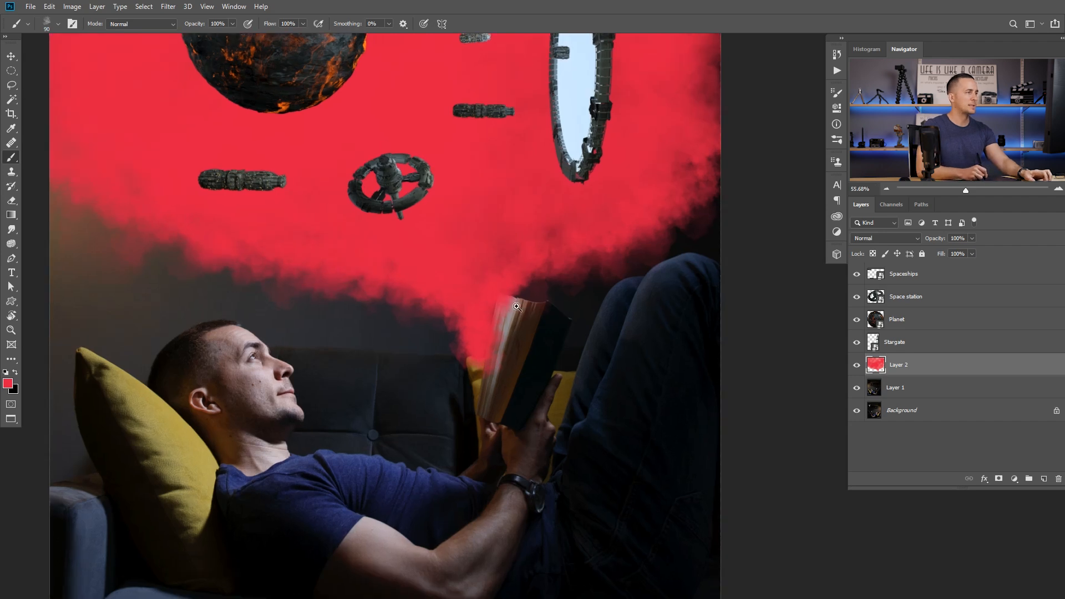
{"action": "scroll", "coordinate": [492, 328], "scroll_direction": "up", "scroll_amount": 1}
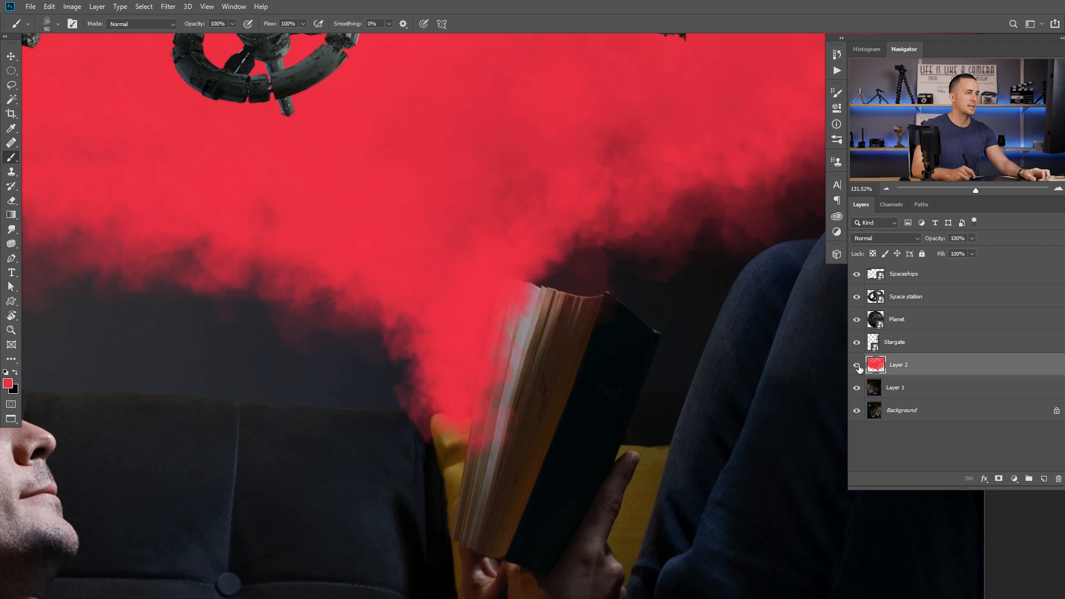
{"action": "left_click", "coordinate": [998, 478]}
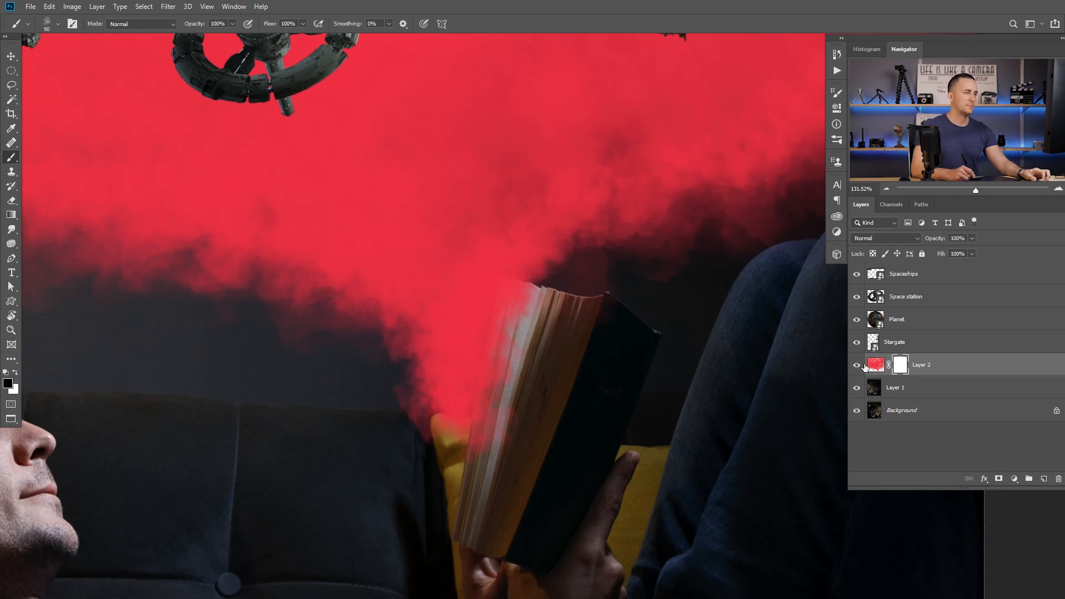
{"action": "left_click", "coordinate": [857, 366]}
Trace the left edge of the book's pages with a Pen path, from the top corner to the bottom corner
{"action": "key", "text": "p"}
{"action": "scroll", "coordinate": [499, 281], "scroll_direction": "up", "scroll_amount": 3}
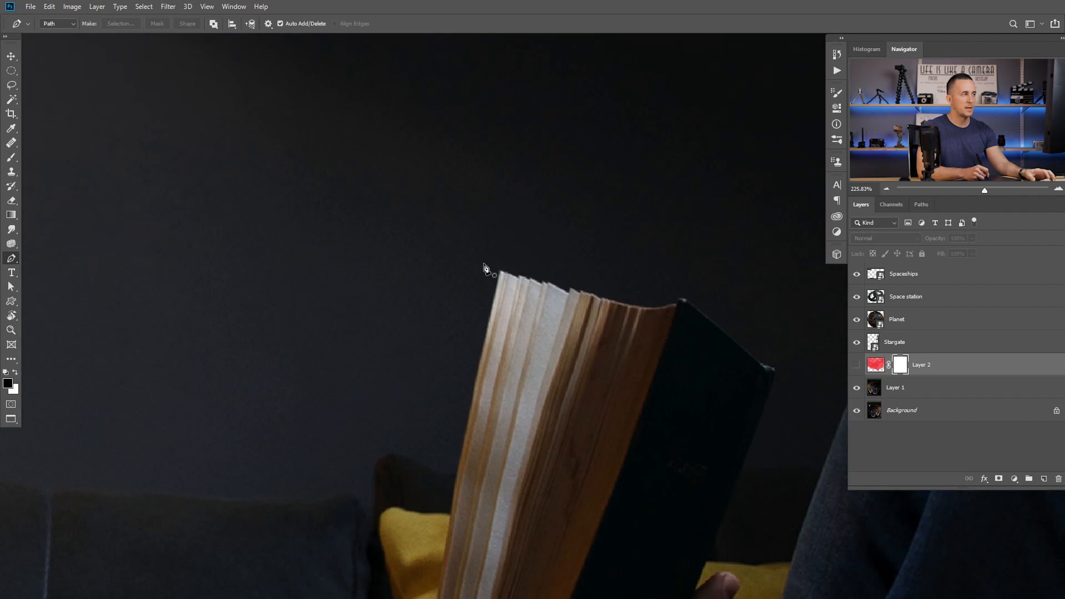
{"action": "left_click", "coordinate": [500, 272]}
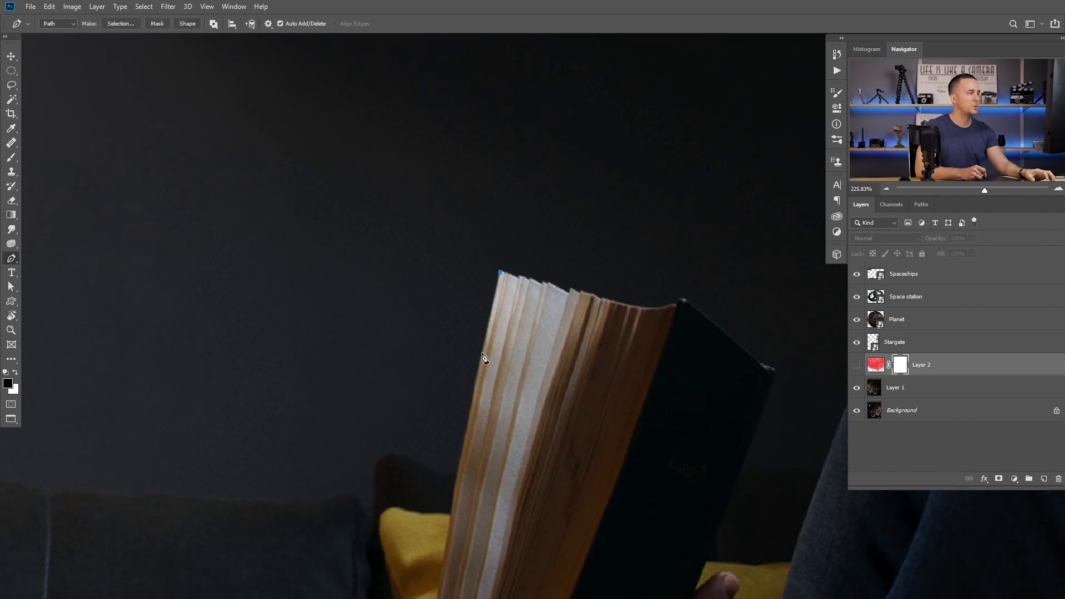
{"action": "left_click", "coordinate": [476, 384]}
{"action": "scroll", "coordinate": [477, 366], "scroll_direction": "down", "scroll_amount": 3}
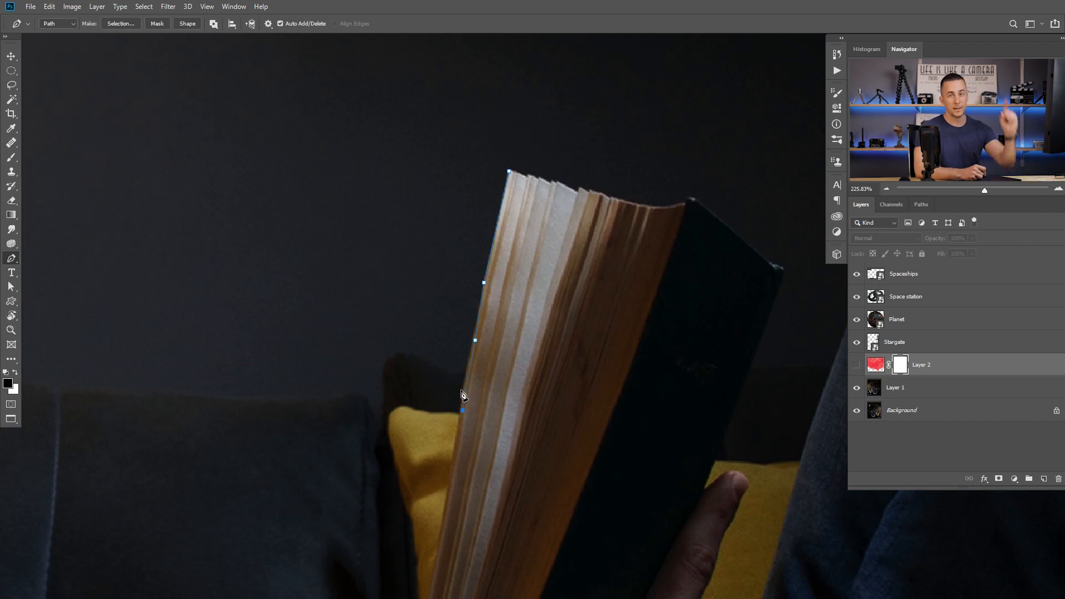
{"action": "key", "text": "ctrl+z"}
{"action": "scroll", "coordinate": [466, 397], "scroll_direction": "up", "scroll_amount": 2}
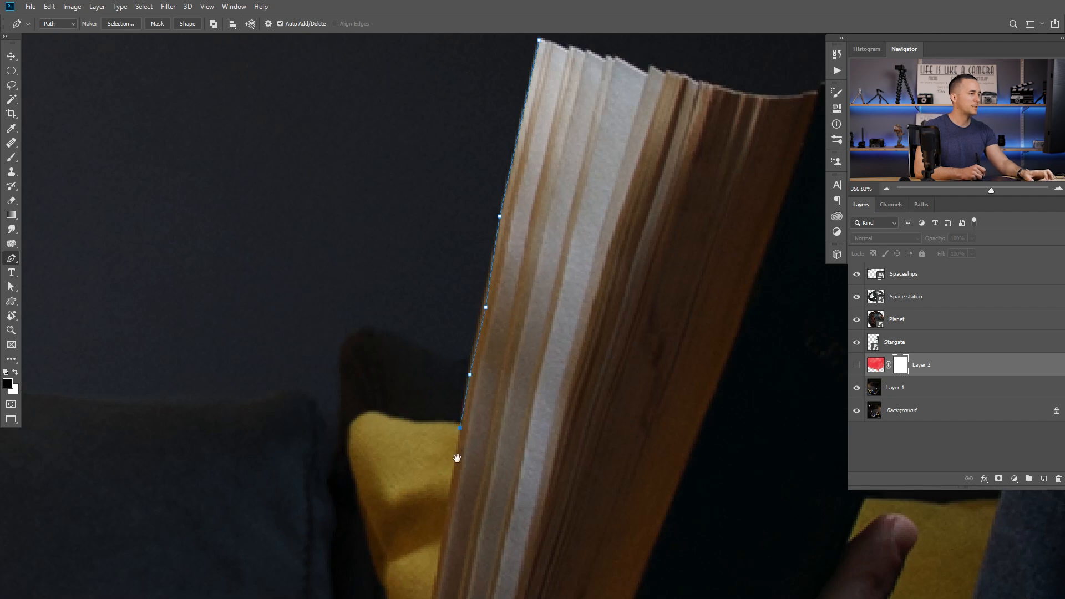
{"action": "left_click_drag", "start_coordinate": [456, 459], "coordinate": [481, 292]}
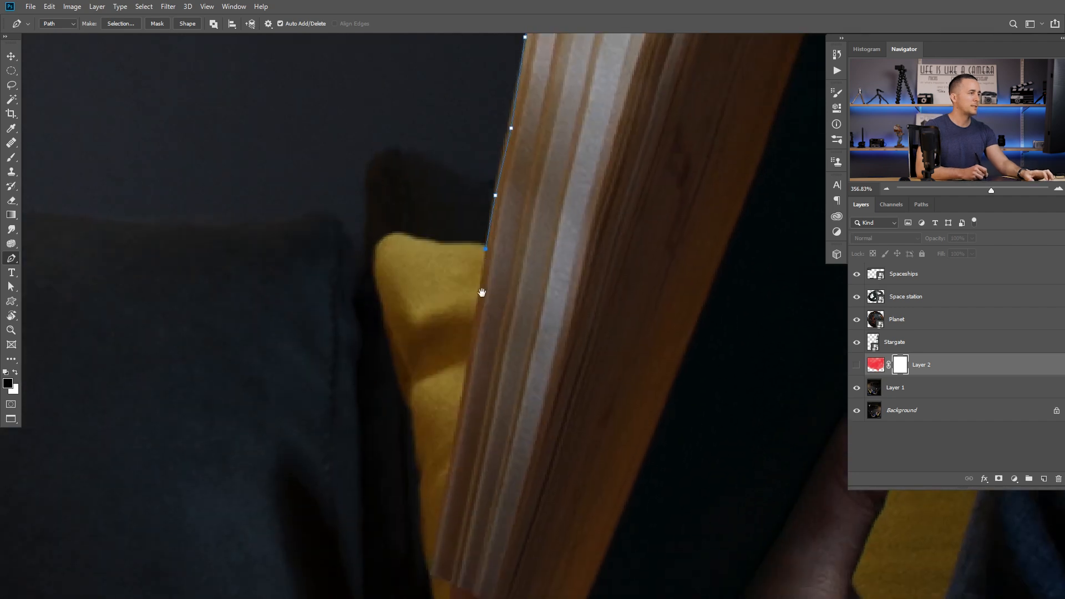
{"action": "left_click", "coordinate": [446, 491]}
{"action": "left_click_drag", "start_coordinate": [444, 508], "coordinate": [474, 323]}
{"action": "left_click", "coordinate": [461, 387]}
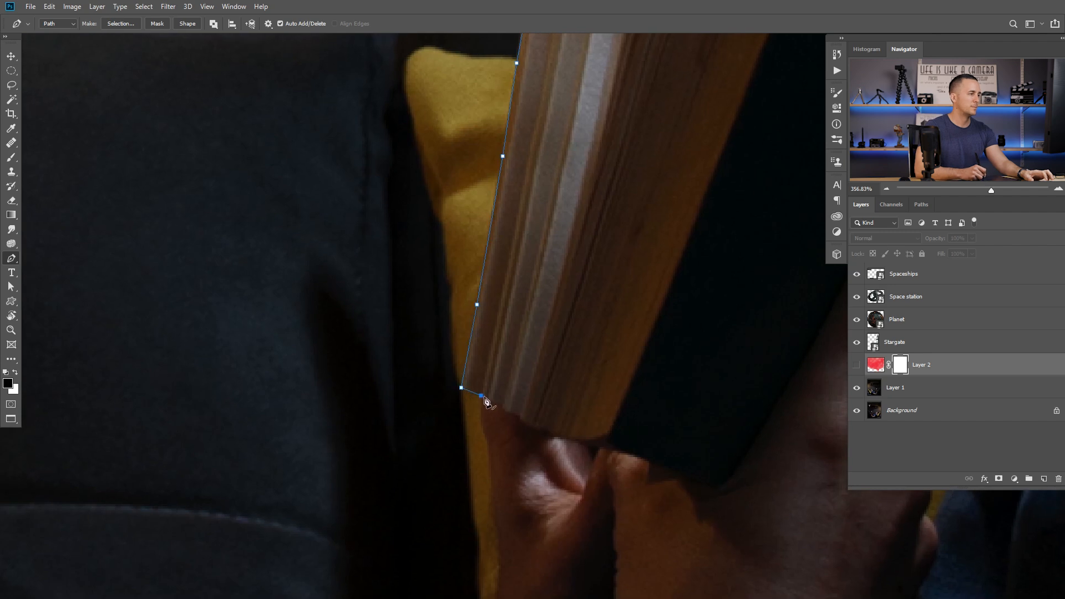
{"action": "left_click_drag", "start_coordinate": [485, 397], "coordinate": [422, 352]}
Continue the path loosely around the space station, close it along the book's top edge, and convert it to a selection
{"action": "scroll", "coordinate": [380, 352], "scroll_direction": "down", "scroll_amount": 1}
{"action": "scroll", "coordinate": [380, 353], "scroll_direction": "down", "scroll_amount": 5}
{"action": "left_click", "coordinate": [302, 225]}
{"action": "left_click", "coordinate": [364, 114]}
{"action": "left_click", "coordinate": [630, 132]}
{"action": "left_click", "coordinate": [740, 272]}
{"action": "scroll", "coordinate": [621, 336], "scroll_direction": "up", "scroll_amount": 4}
{"action": "scroll", "coordinate": [538, 323], "scroll_direction": "up", "scroll_amount": 2}
{"action": "left_click", "coordinate": [422, 292]}
{"action": "key", "text": "ctrl+Return"}
Show Layer 2, fill the selected area of its mask with black, deselect, and invert the mask
{"action": "scroll", "coordinate": [533, 310], "scroll_direction": "down", "scroll_amount": 8}
{"action": "left_click_drag", "start_coordinate": [499, 325], "coordinate": [506, 303]}
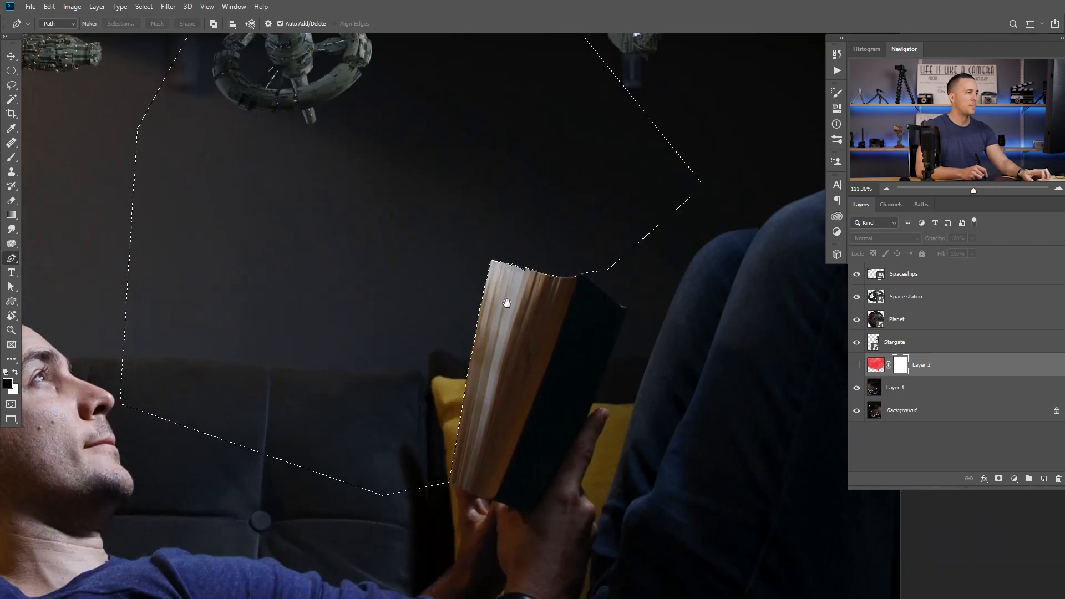
{"action": "scroll", "coordinate": [517, 286], "scroll_direction": "down", "scroll_amount": 3}
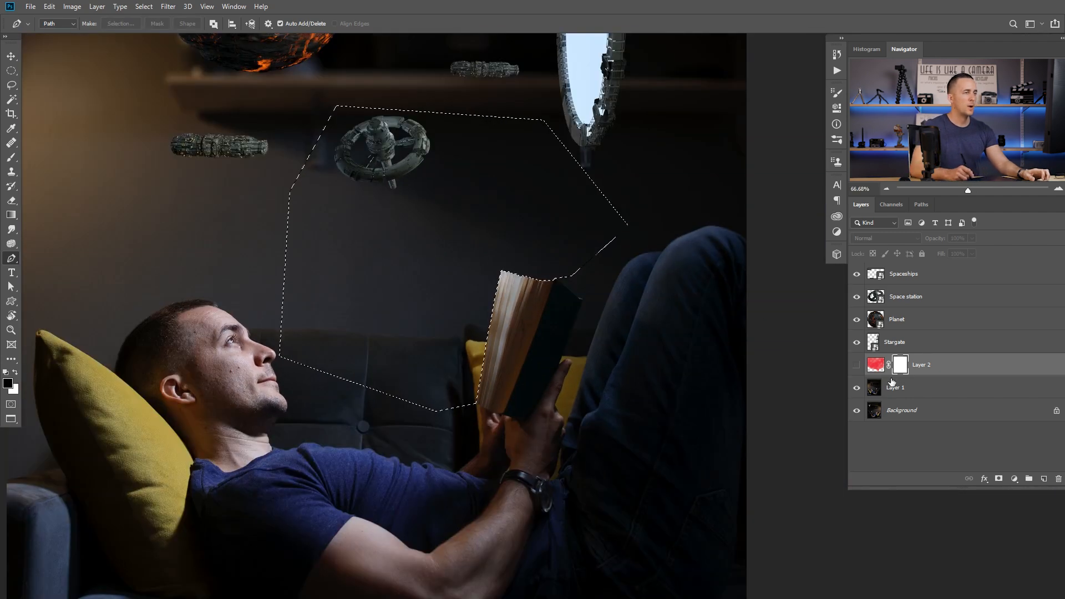
{"action": "left_click", "coordinate": [857, 365]}
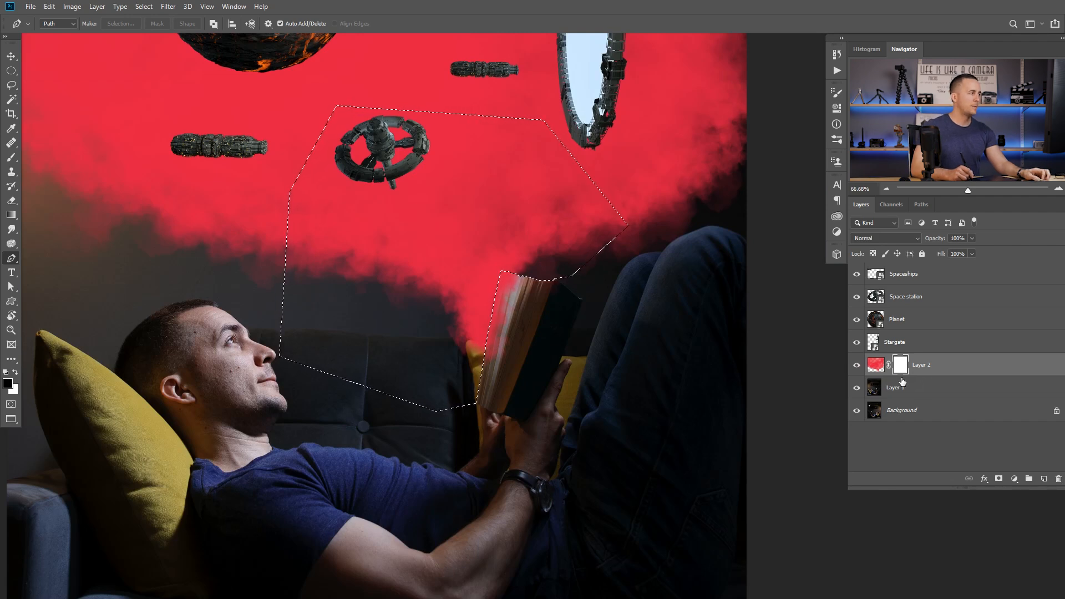
{"action": "key", "text": "alt+BackSpace"}
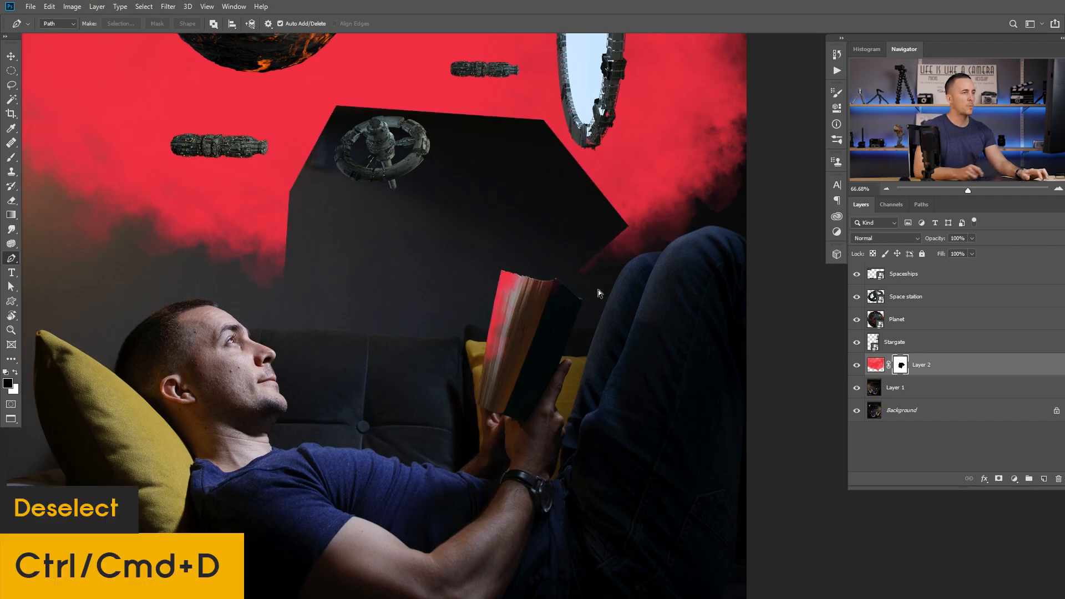
{"action": "key", "text": "ctrl+d"}
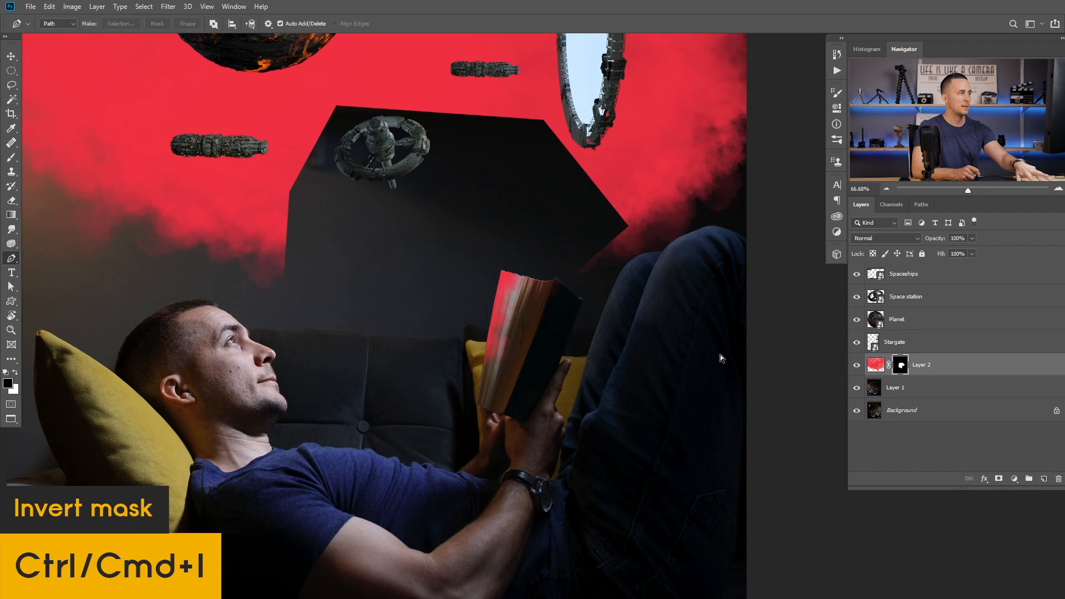
{"action": "key", "text": "ctrl+i"}
{"action": "left_click_drag", "start_coordinate": [519, 290], "coordinate": [478, 292]}
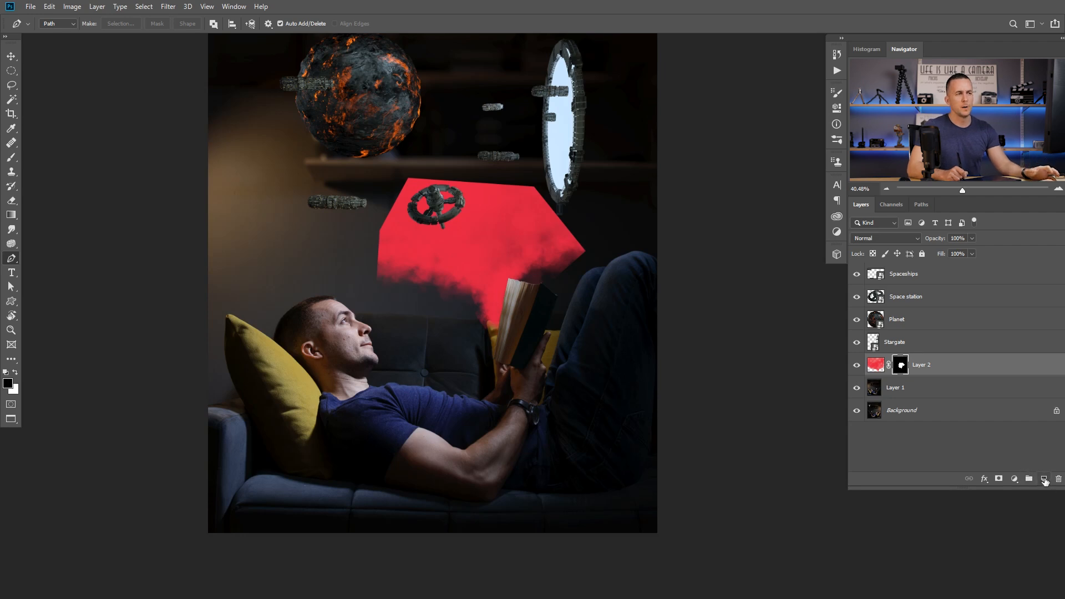
Create a new layer above Layer 2 and move Layer 2's mask onto it
{"action": "left_click", "coordinate": [1043, 479]}
{"action": "left_click_drag", "start_coordinate": [903, 390], "coordinate": [899, 365]}
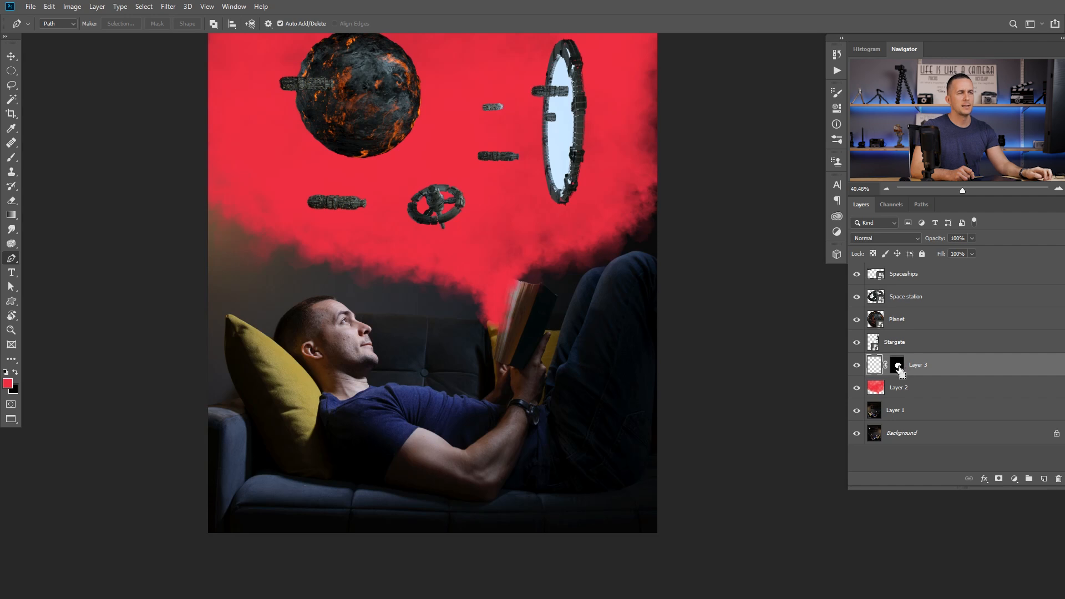
{"action": "scroll", "coordinate": [495, 294], "scroll_direction": "up", "scroll_amount": 3}
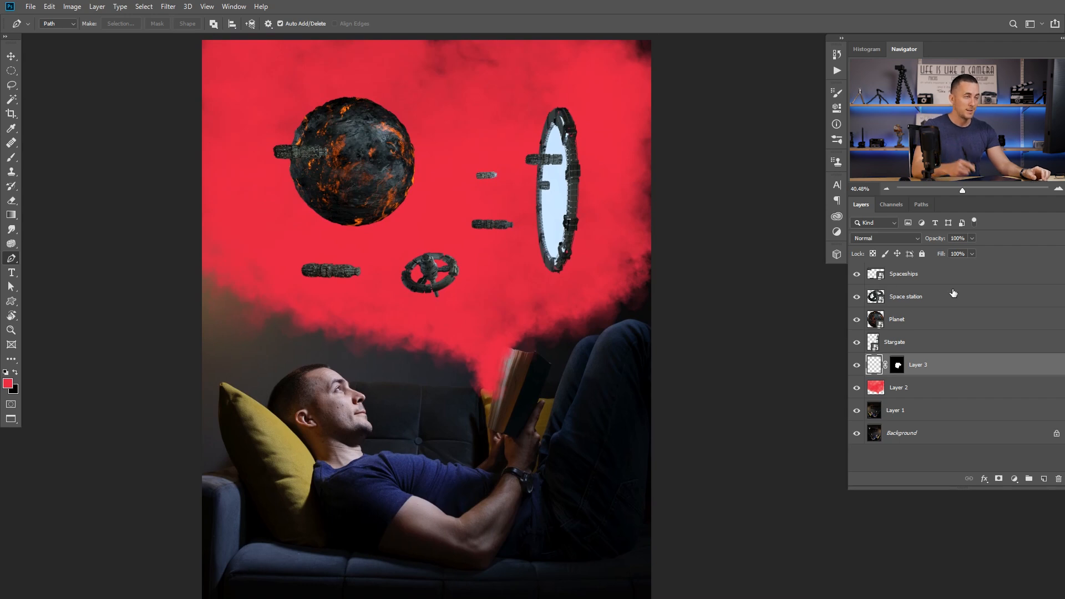
Load Layer 3's mask as a selection and undo a test eraser stroke made at the book on Layer 2
{"action": "left_click", "coordinate": [898, 367], "text": "ctrl"}
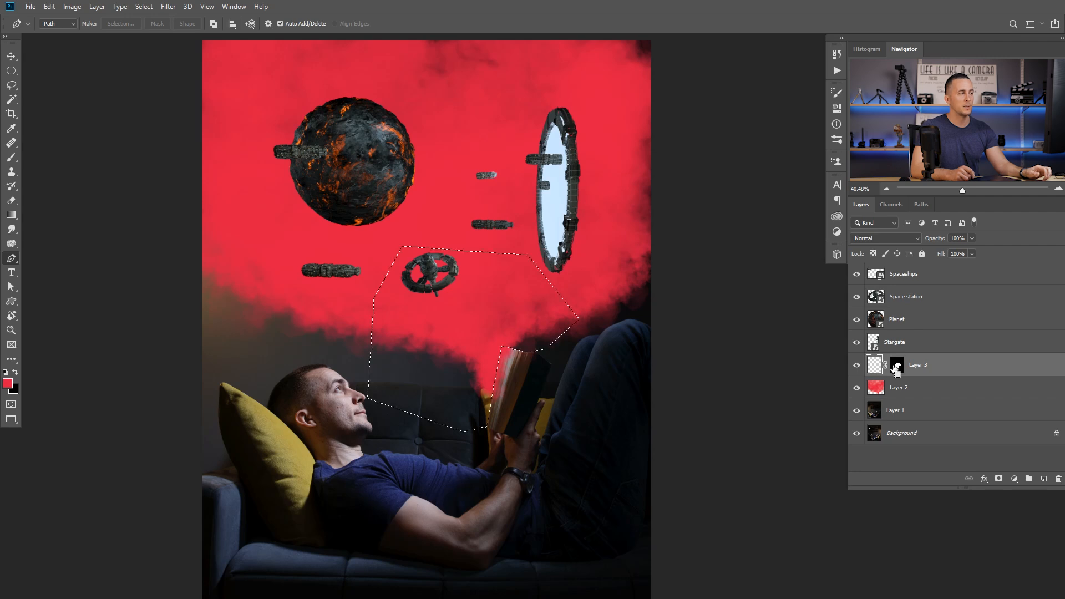
{"action": "left_click_drag", "start_coordinate": [489, 369], "coordinate": [511, 327]}
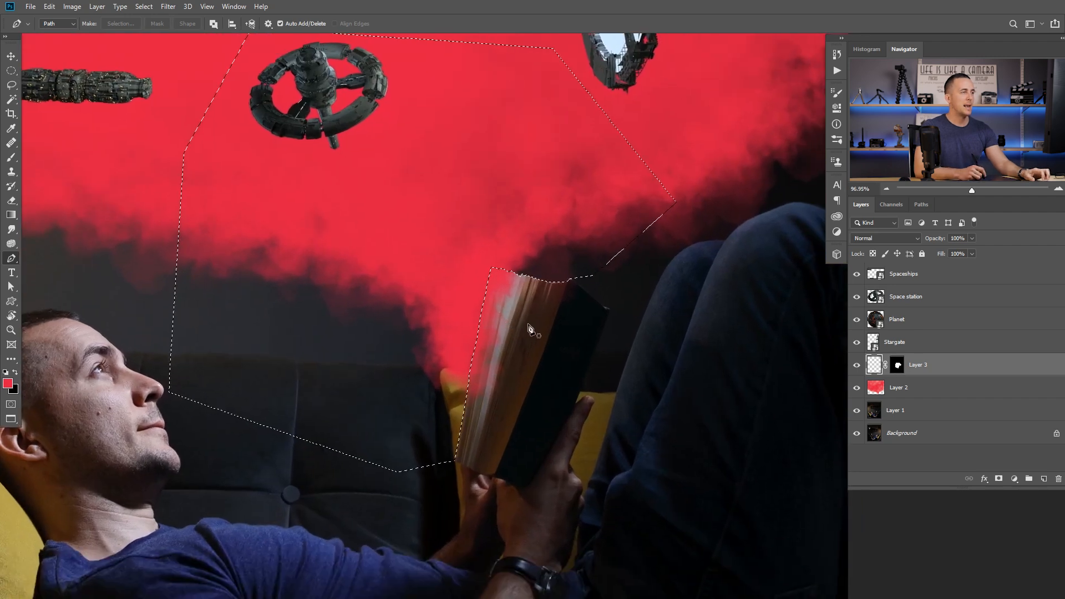
{"action": "scroll", "coordinate": [543, 327], "scroll_direction": "down", "scroll_amount": 3}
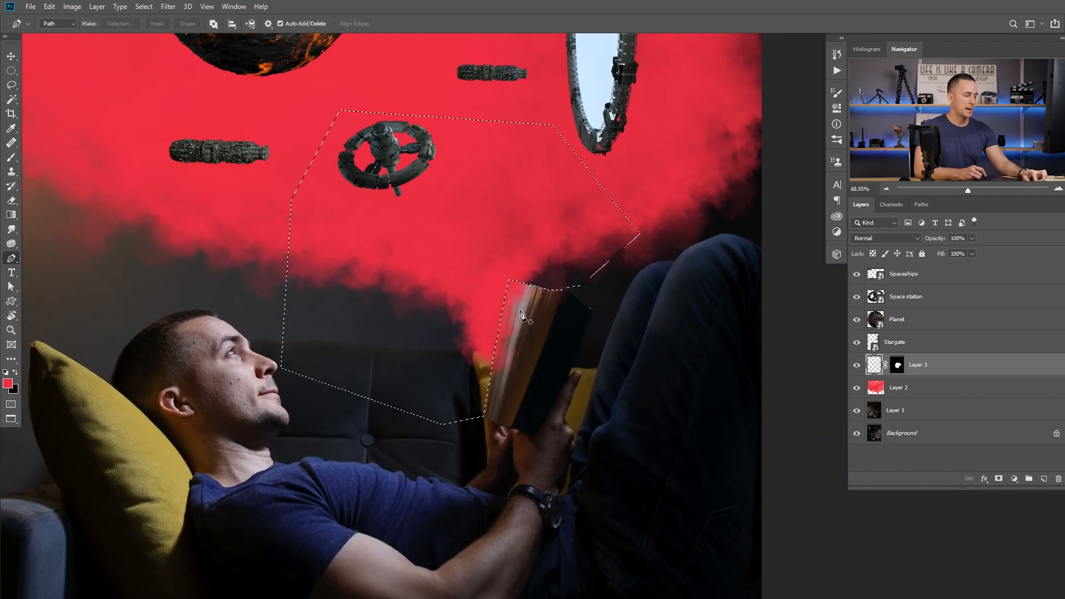
{"action": "left_click", "coordinate": [882, 386]}
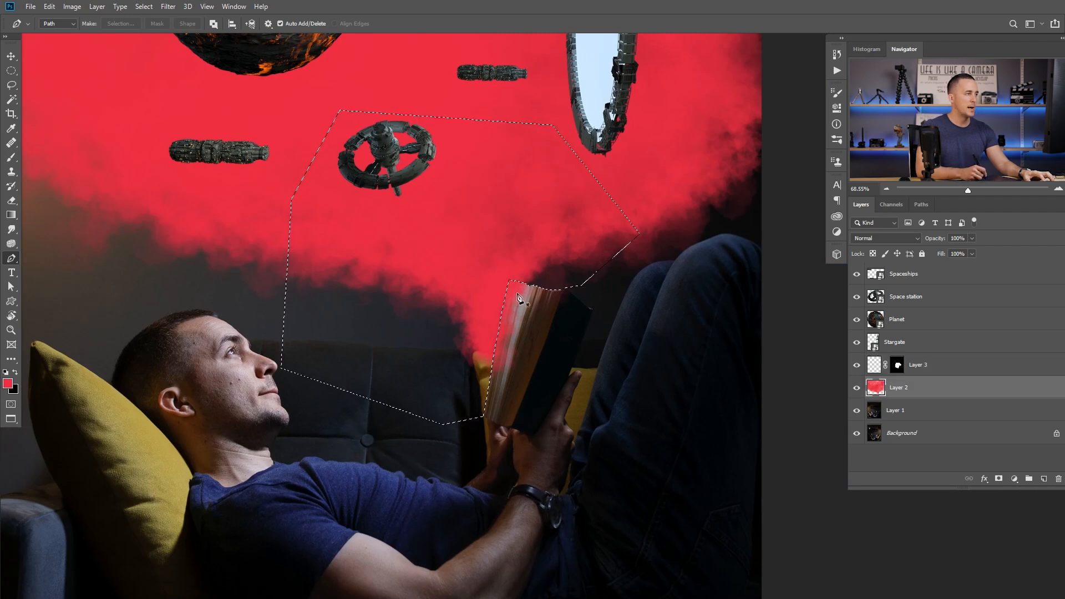
{"action": "key", "text": "e"}
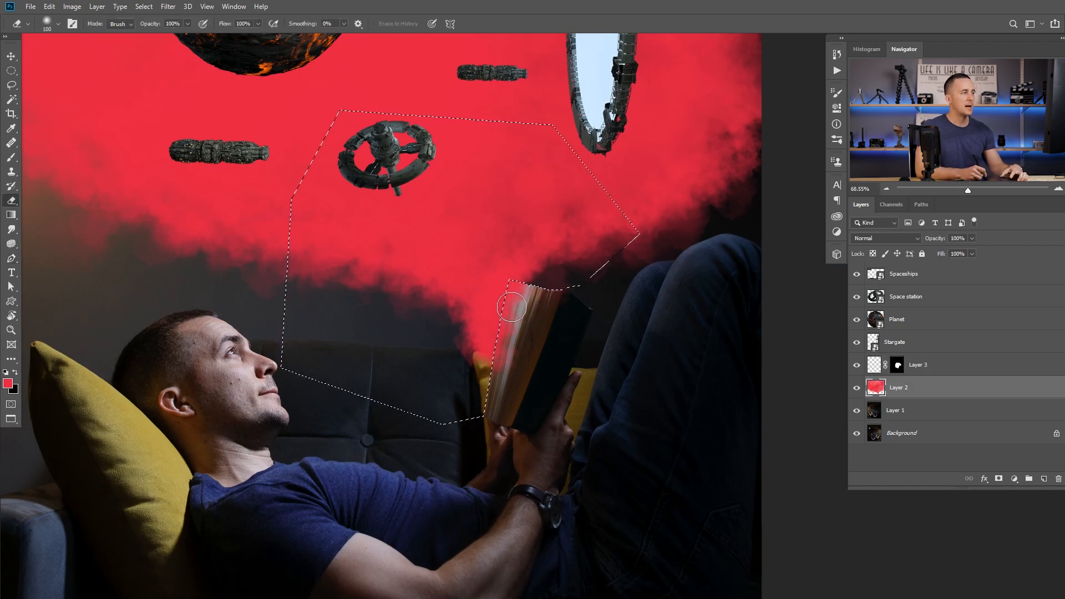
{"action": "mouse_move", "coordinate": [513, 316]}
{"action": "left_mouse_down"}
{"action": "mouse_move", "coordinate": [476, 348]}
{"action": "mouse_move", "coordinate": [499, 293]}
{"action": "left_mouse_up"}
{"action": "key", "text": "ctrl+z"}
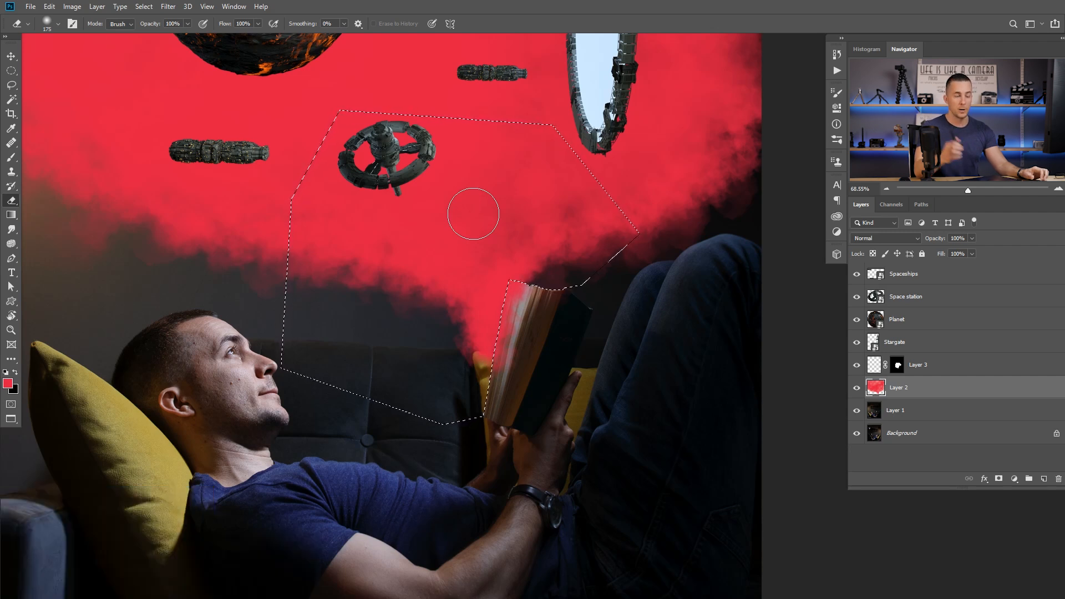
Invert the selection, erase the red smoke covering the book's pages on Layer 2, and deselect
{"action": "key", "text": "ctrl+shift+i"}
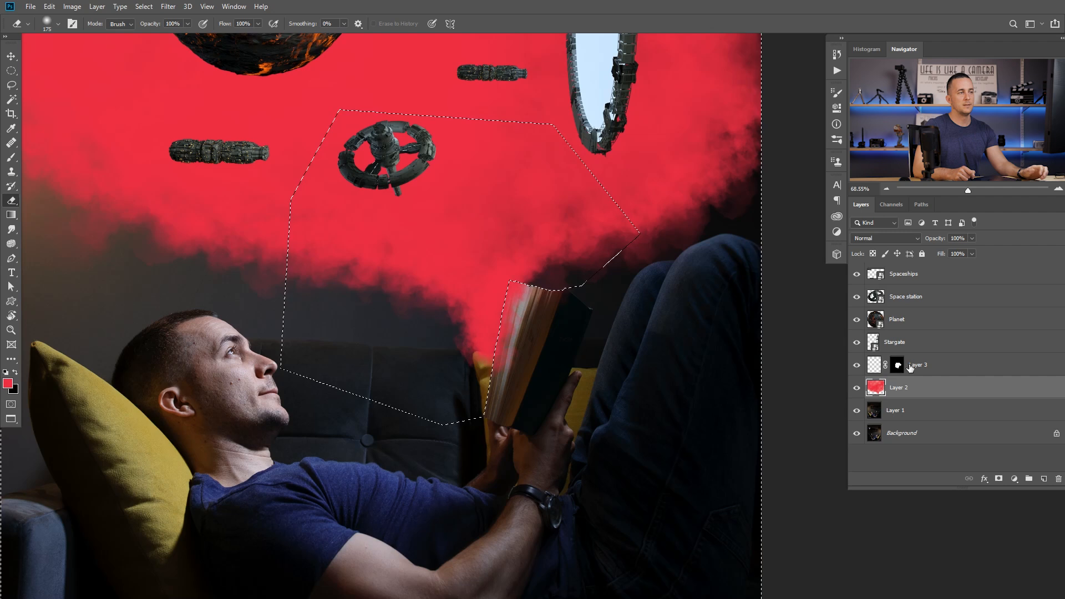
{"action": "mouse_move", "coordinate": [603, 312]}
{"action": "left_mouse_down"}
{"action": "mouse_move", "coordinate": [518, 309]}
{"action": "mouse_move", "coordinate": [519, 328]}
{"action": "left_mouse_up"}
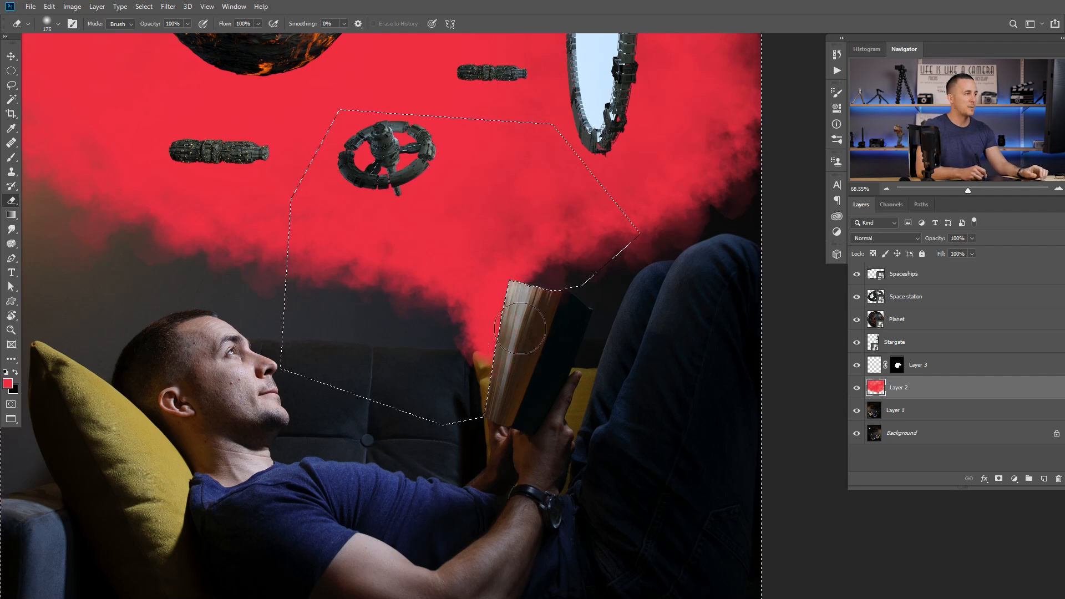
{"action": "key", "text": "ctrl+d"}
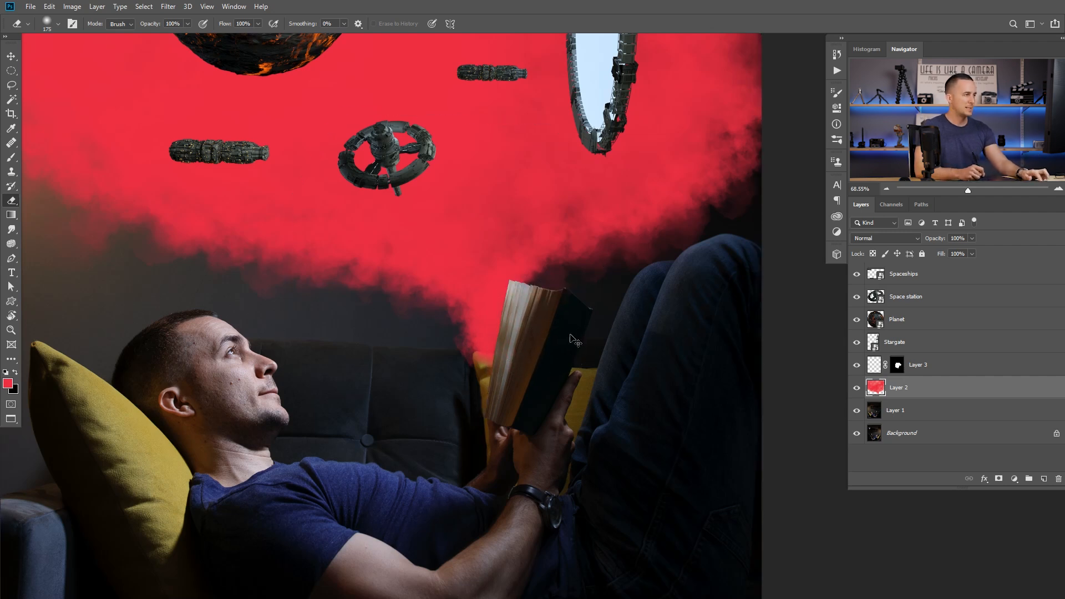
Hide Layer 3, the empty layer that holds the book-edge mask
{"action": "scroll", "coordinate": [571, 344], "scroll_direction": "down", "scroll_amount": 3}
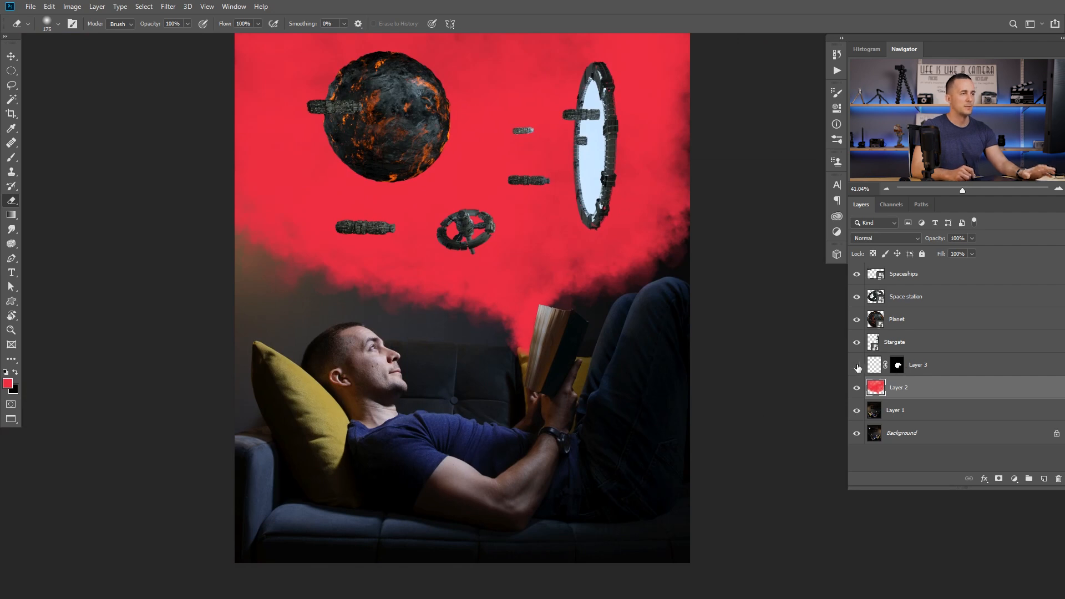
{"action": "scroll", "coordinate": [555, 321], "scroll_direction": "down", "scroll_amount": 3}
{"action": "scroll", "coordinate": [555, 321], "scroll_direction": "up", "scroll_amount": 1}
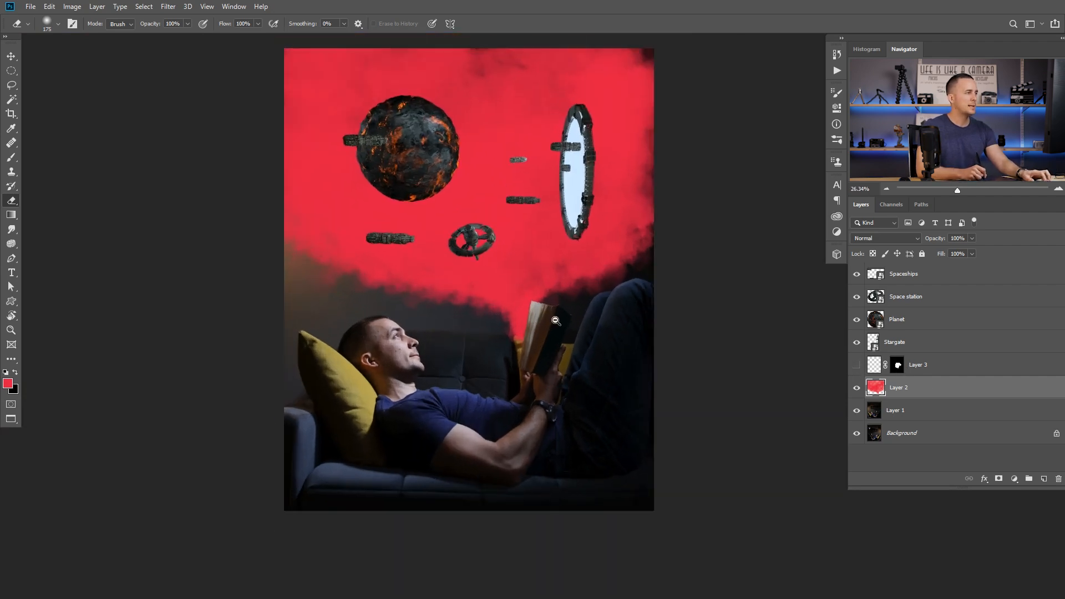
{"action": "scroll", "coordinate": [524, 288], "scroll_direction": "up", "scroll_amount": 1}
{"action": "scroll", "coordinate": [521, 249], "scroll_direction": "down", "scroll_amount": 2}
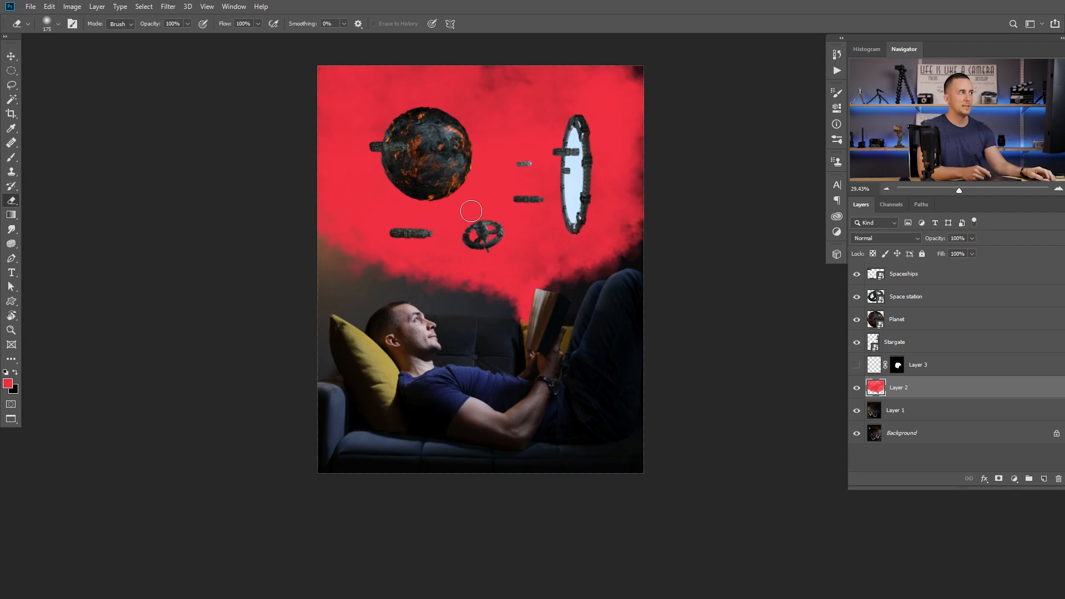
Copy the entire starry space image from its own document and paste it into the composite above Layer 2
{"action": "key", "text": "ctrl+Tab"}
{"action": "key", "text": "v"}
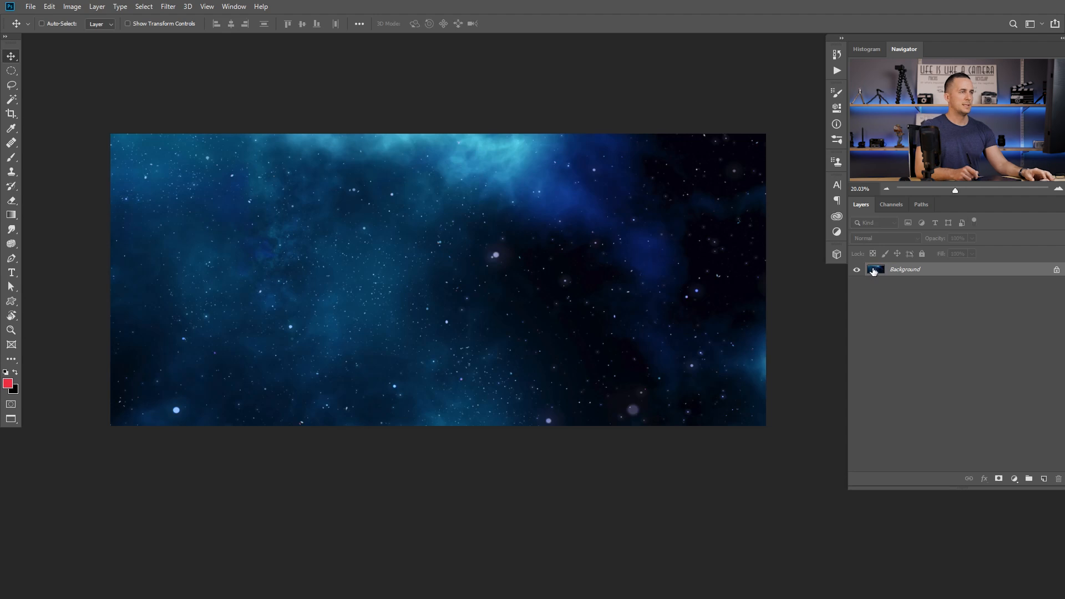
{"action": "key", "text": "ctrl+a"}
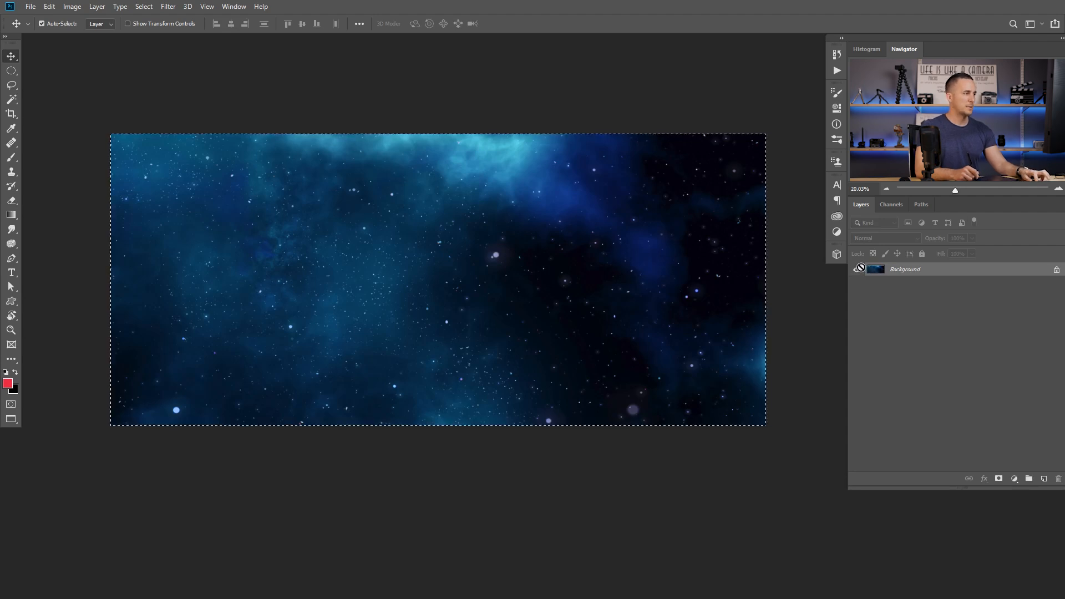
{"action": "key", "text": "ctrl+Tab"}
{"action": "key", "text": "ctrl+v"}
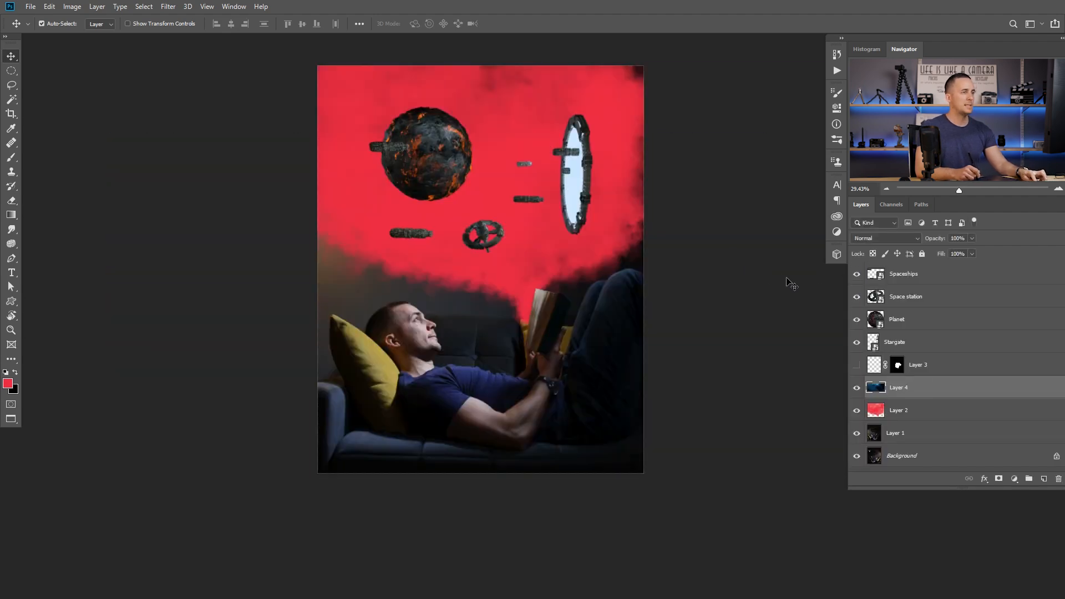
Rename the pasted starry image layer as Space
{"action": "double_click", "coordinate": [896, 397]}
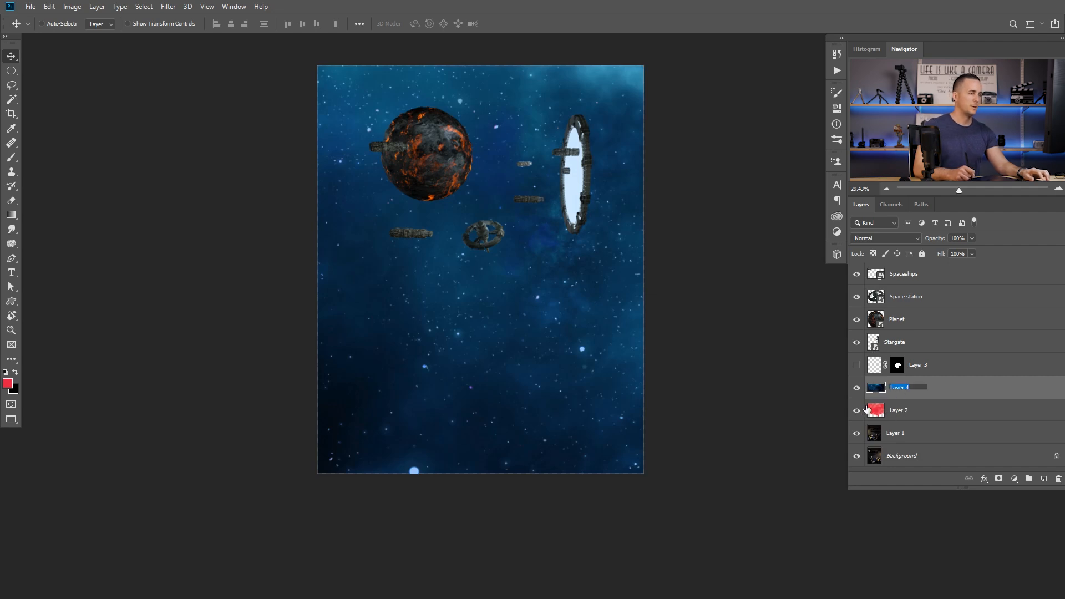
{"action": "type", "text": "Space"}
{"action": "key", "text": "Return"}
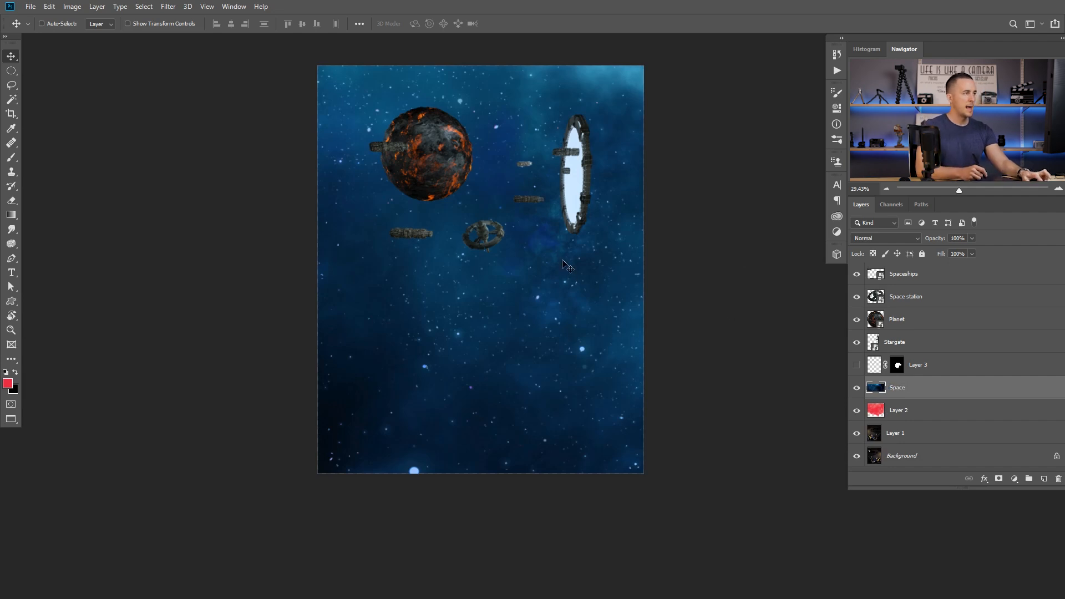
Scale the Space layer to about 57% and place it across the upper part of the canvas
{"action": "key", "text": "ctrl+t"}
{"action": "left_click_drag", "start_coordinate": [316, 65], "coordinate": [546, 166]}
{"action": "left_click_drag", "start_coordinate": [667, 305], "coordinate": [371, 201]}
{"action": "left_click_drag", "start_coordinate": [503, 288], "coordinate": [505, 306]}
{"action": "left_click_drag", "start_coordinate": [511, 262], "coordinate": [511, 262]}
Flip the Space layer vertically so its bright nebula lies just above the book, and apply the transform
{"action": "right_click", "coordinate": [505, 168]}
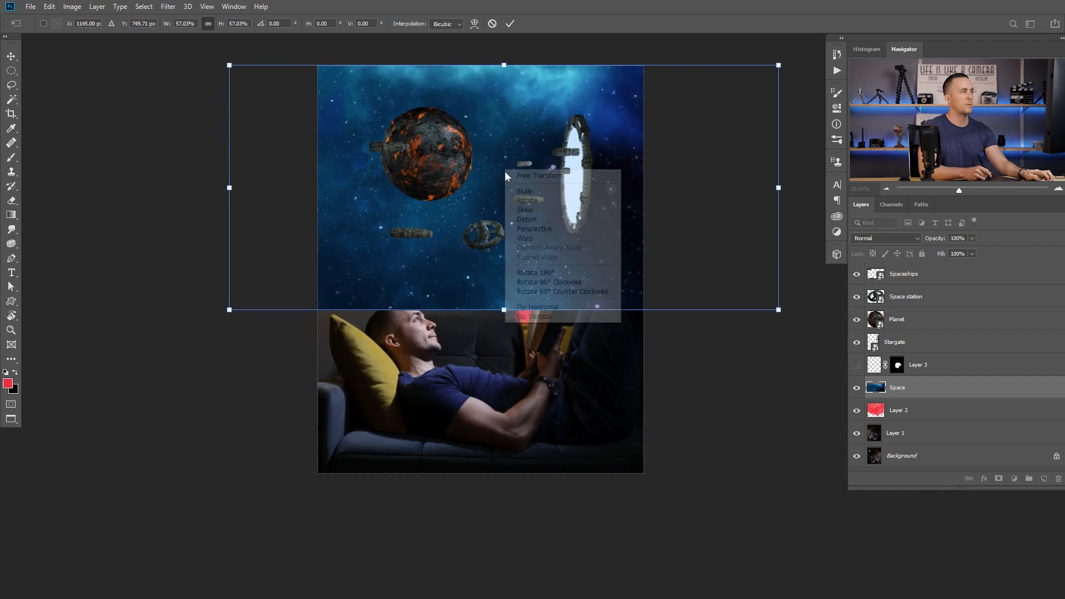
{"action": "left_click", "coordinate": [533, 316]}
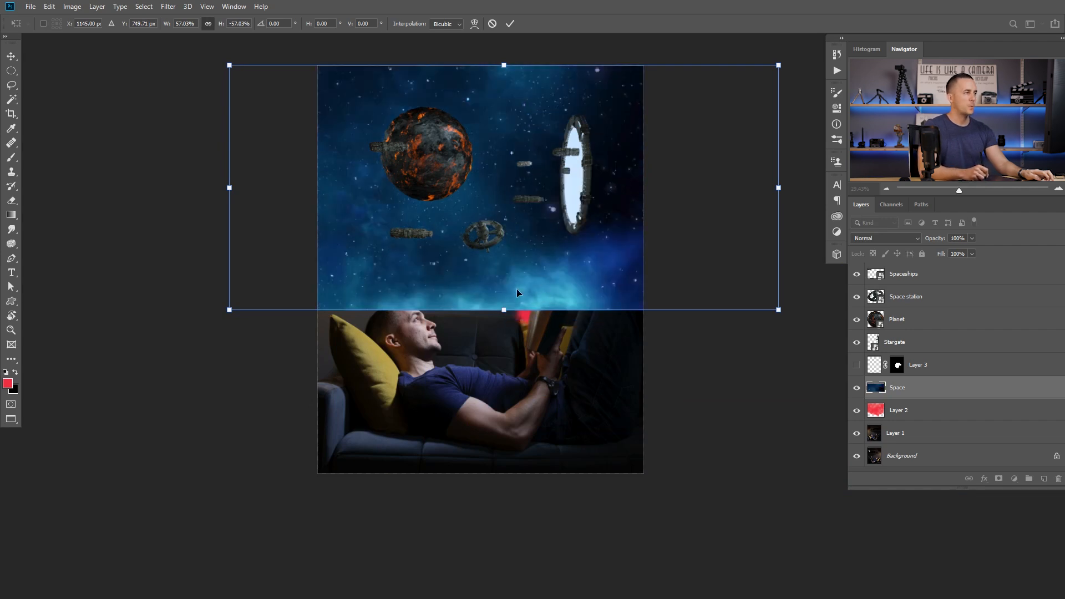
{"action": "left_click_drag", "start_coordinate": [518, 291], "coordinate": [563, 315]}
{"action": "key", "text": "Return"}
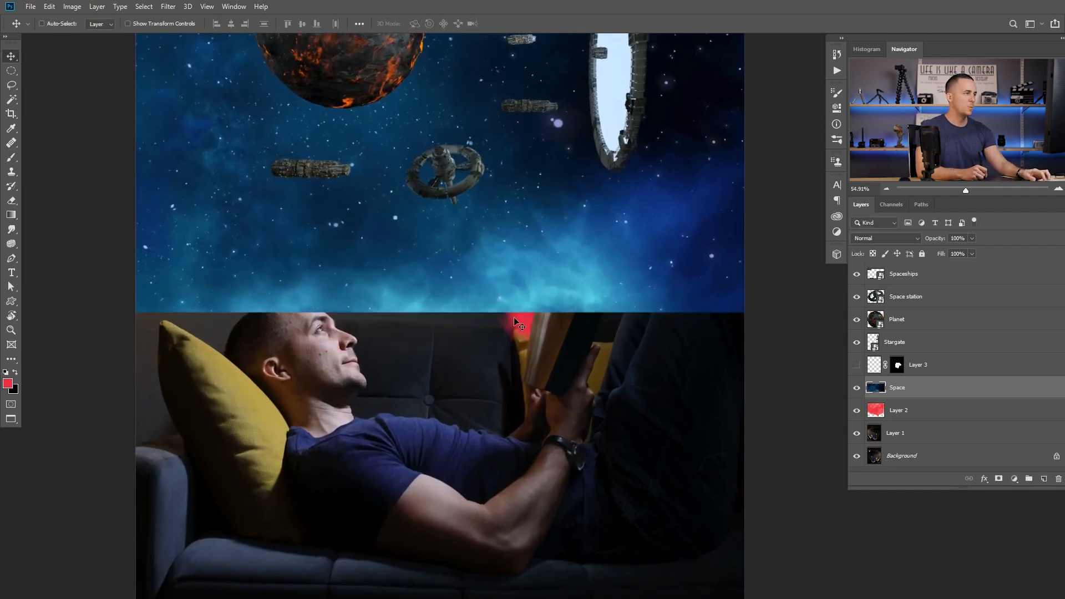
On a new layer above Space, clone the bright nebula over the remaining red smoke beside the book
{"action": "left_click", "coordinate": [1043, 479]}
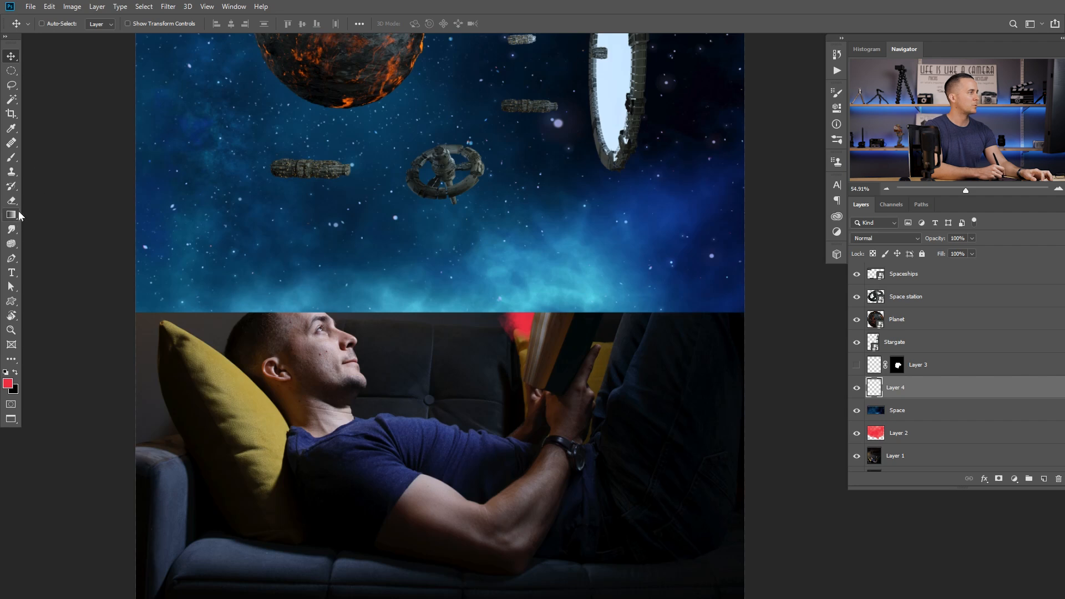
{"action": "left_click", "coordinate": [11, 172]}
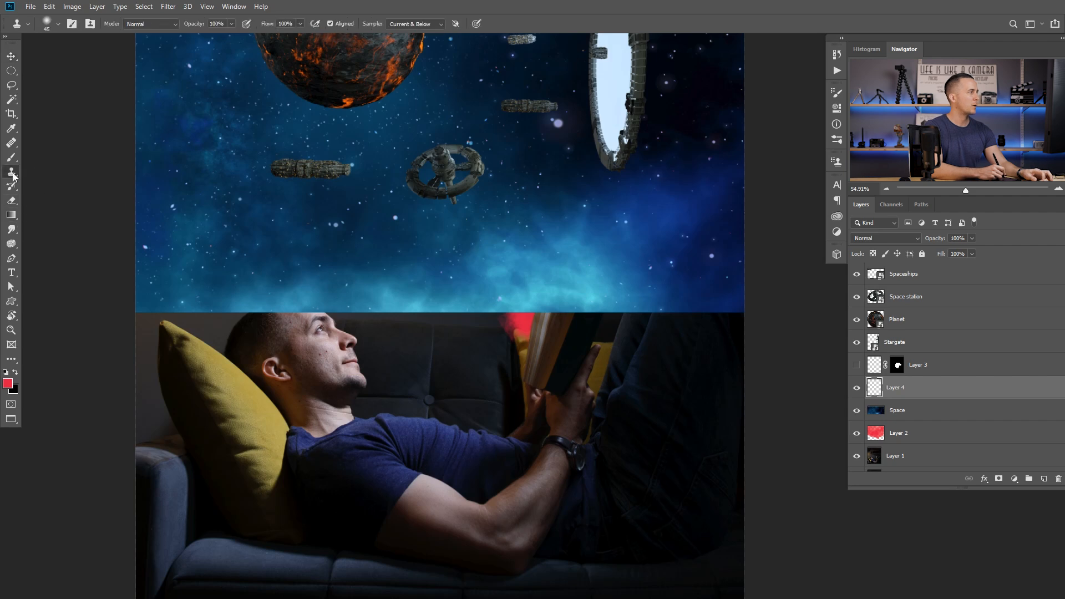
{"action": "left_click", "coordinate": [503, 270], "text": "alt"}
{"action": "mouse_move", "coordinate": [518, 330]}
{"action": "left_mouse_down"}
{"action": "mouse_move", "coordinate": [523, 340]}
{"action": "mouse_move", "coordinate": [526, 312]}
{"action": "left_mouse_up"}
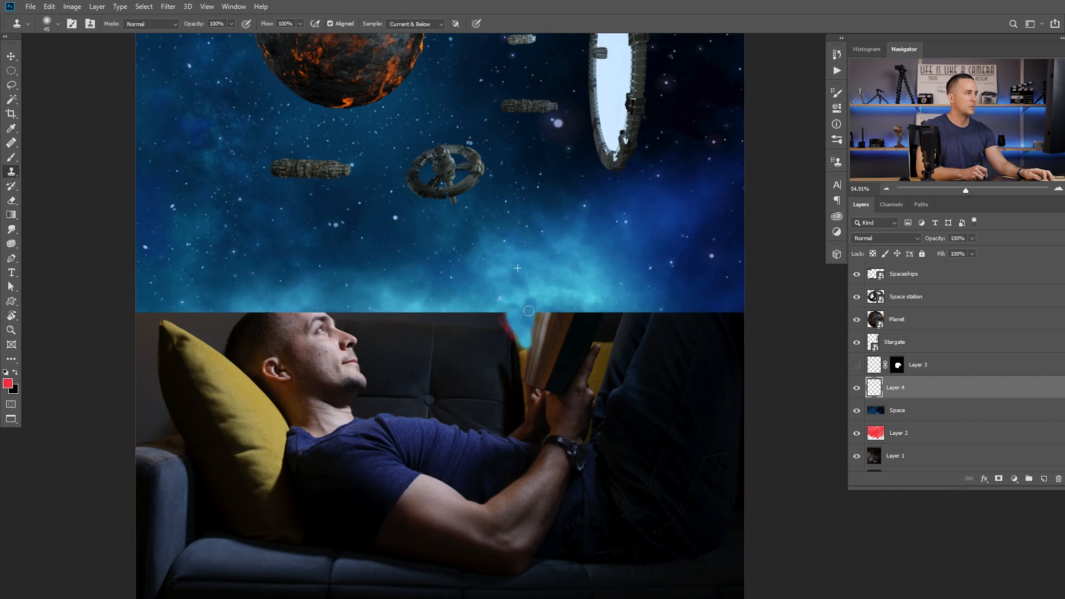
{"action": "scroll", "coordinate": [514, 318], "scroll_direction": "up", "scroll_amount": 3}
{"action": "mouse_move", "coordinate": [506, 313]}
{"action": "left_mouse_down"}
{"action": "mouse_move", "coordinate": [498, 330]}
{"action": "mouse_move", "coordinate": [526, 345]}
{"action": "mouse_move", "coordinate": [539, 304]}
{"action": "mouse_move", "coordinate": [541, 325]}
{"action": "left_mouse_up"}
{"action": "mouse_move", "coordinate": [505, 292]}
{"action": "left_mouse_down"}
{"action": "mouse_move", "coordinate": [541, 299]}
{"action": "mouse_move", "coordinate": [493, 286]}
{"action": "mouse_move", "coordinate": [483, 305]}
{"action": "mouse_move", "coordinate": [497, 274]}
{"action": "mouse_move", "coordinate": [501, 287]}
{"action": "mouse_move", "coordinate": [527, 280]}
{"action": "left_mouse_up"}
{"action": "left_click", "coordinate": [536, 278], "text": "alt"}
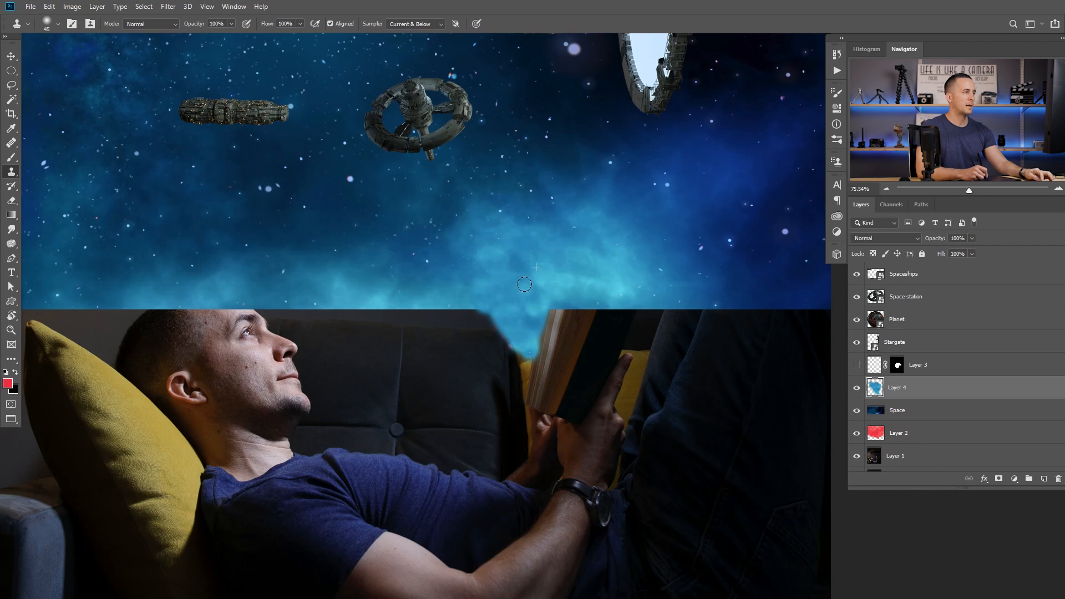
{"action": "scroll", "coordinate": [566, 271], "scroll_direction": "down", "scroll_amount": 5}
{"action": "scroll", "coordinate": [566, 305], "scroll_direction": "down", "scroll_amount": 1}
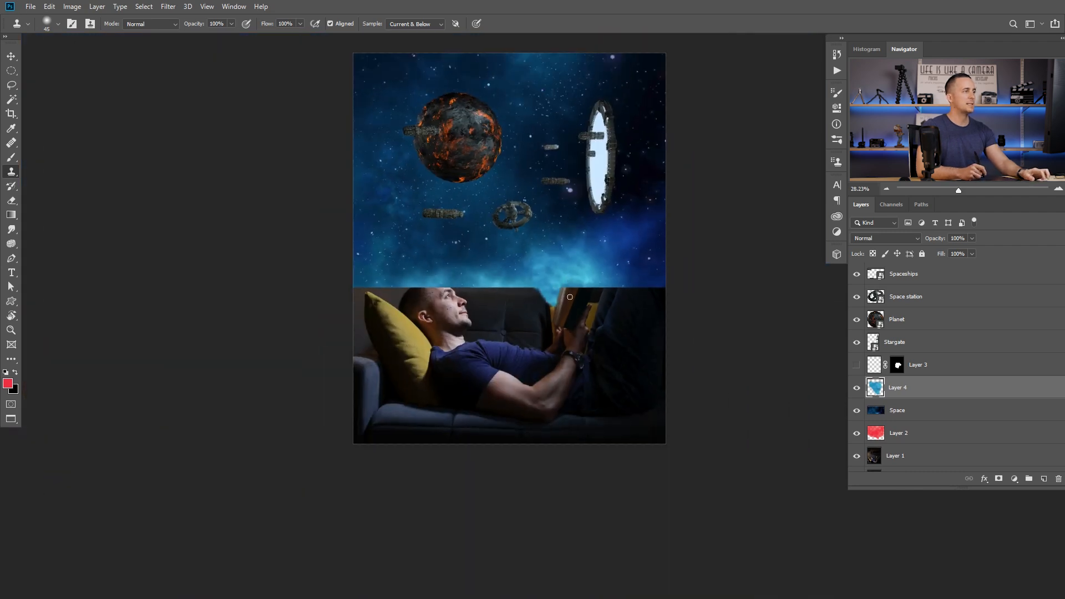
Clip the Space layer and the cloned nebula layer above it to the smoke shape on Layer 2
{"action": "left_click", "coordinate": [881, 415]}
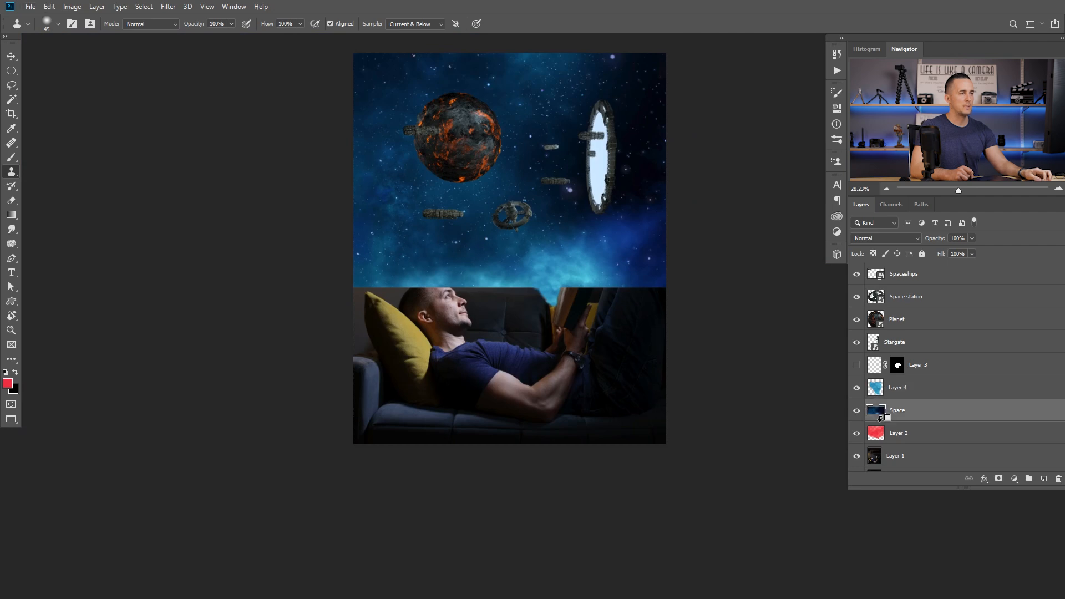
{"action": "left_click", "coordinate": [882, 424], "text": "alt"}
{"action": "left_click", "coordinate": [886, 398], "text": "alt"}
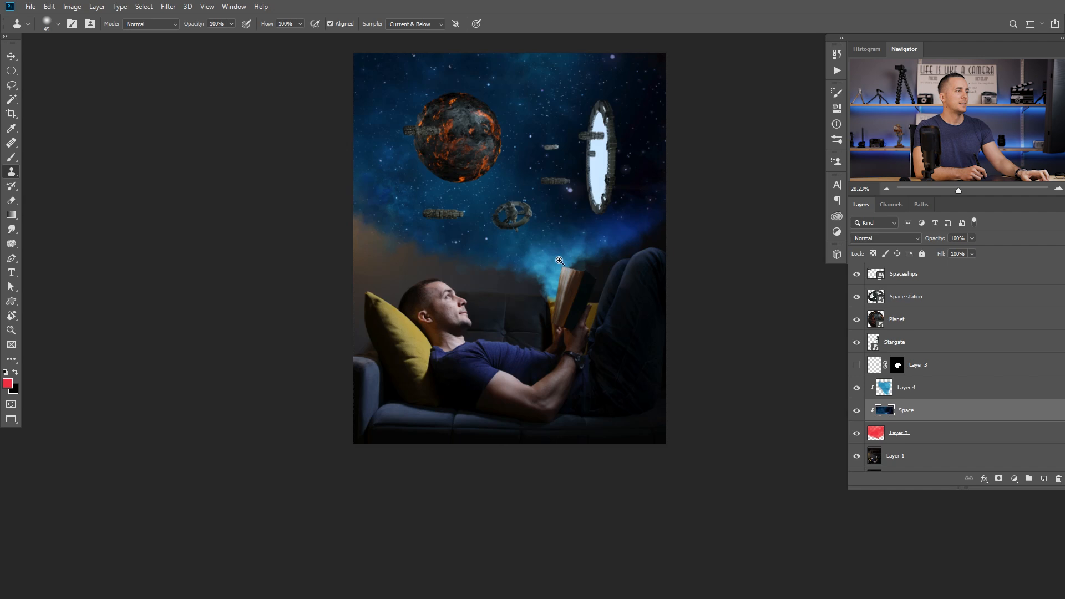
{"action": "scroll", "coordinate": [559, 261], "scroll_direction": "down", "scroll_amount": 1}
{"action": "mouse_move", "coordinate": [565, 276]}
{"action": "left_mouse_down"}
{"action": "mouse_move", "coordinate": [540, 294]}
{"action": "mouse_move", "coordinate": [570, 268]}
{"action": "left_mouse_up"}
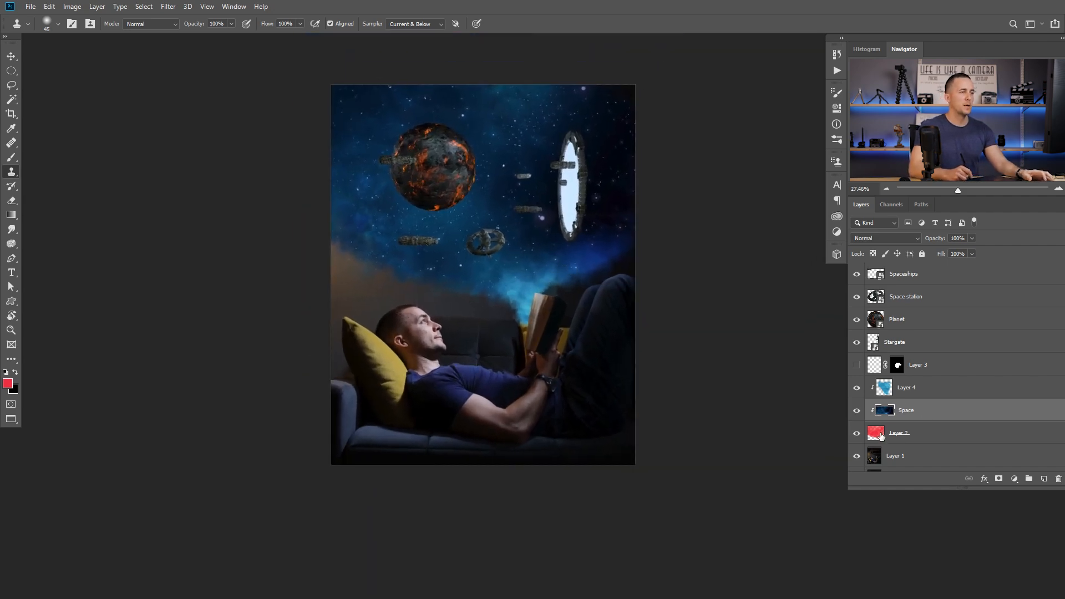
Add a layer mask to Layer 2 and try a lower layer opacity before restoring it to 100%
{"action": "left_click", "coordinate": [868, 427]}
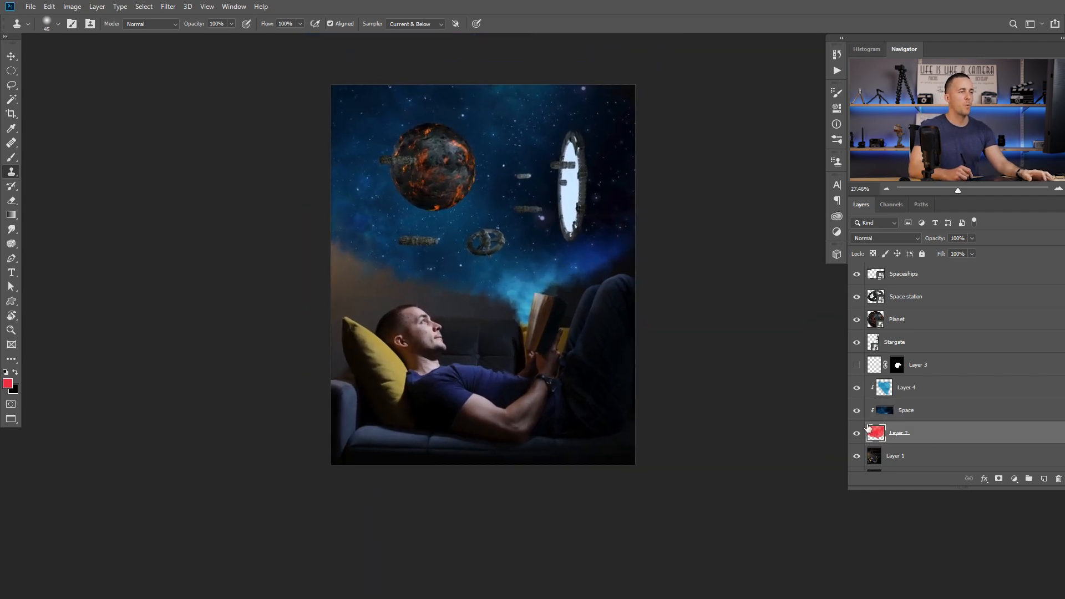
{"action": "left_click", "coordinate": [999, 479]}
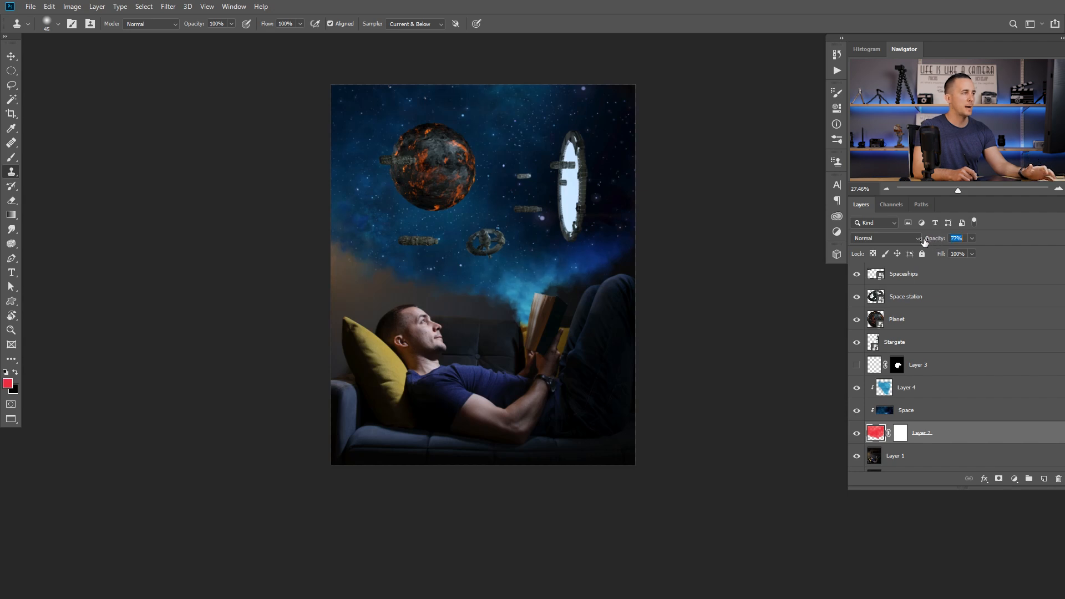
{"action": "left_click_drag", "start_coordinate": [924, 243], "coordinate": [915, 243]}
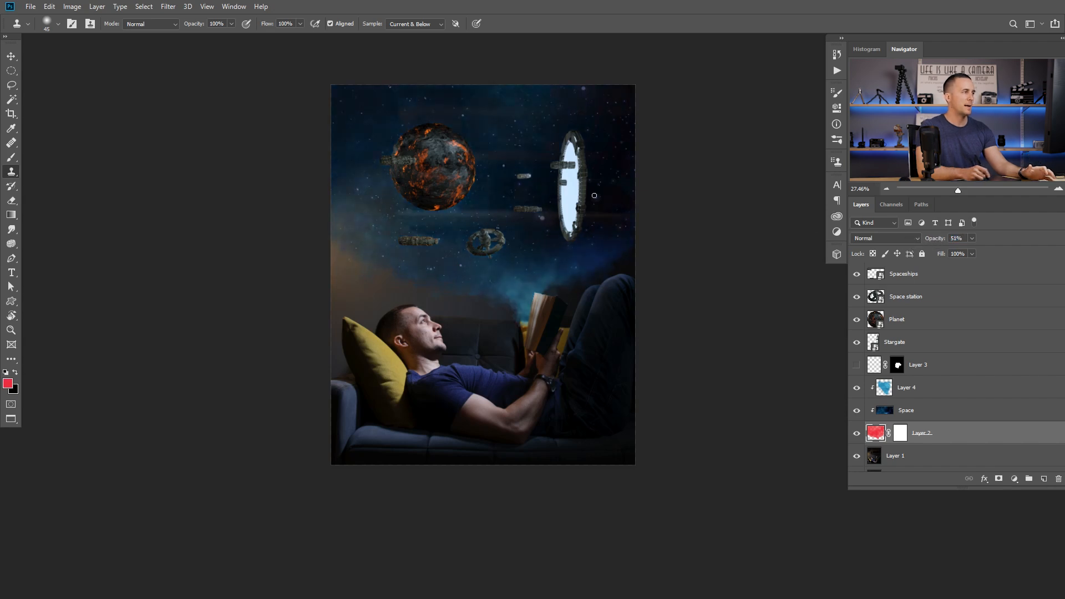
{"action": "left_click_drag", "start_coordinate": [939, 242], "coordinate": [975, 254]}
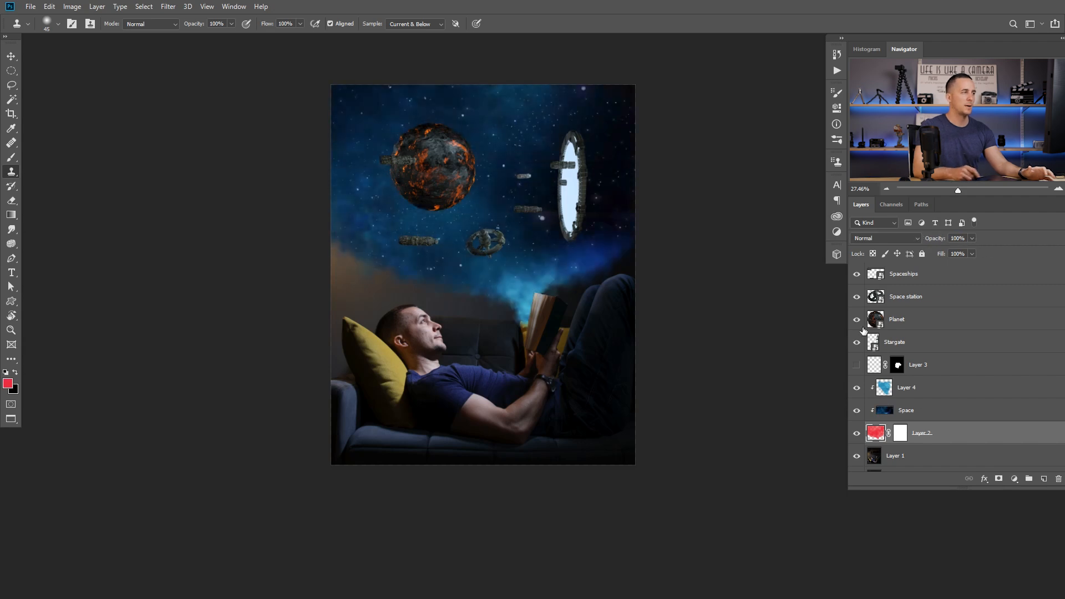
Paint black on Layer 2's mask with the Cloud/Dust 02 brush at 700 px and 20% opacity to fade the upper starry sky
{"action": "left_click", "coordinate": [903, 439]}
{"action": "key", "text": "b"}
{"action": "right_click", "coordinate": [455, 174]}
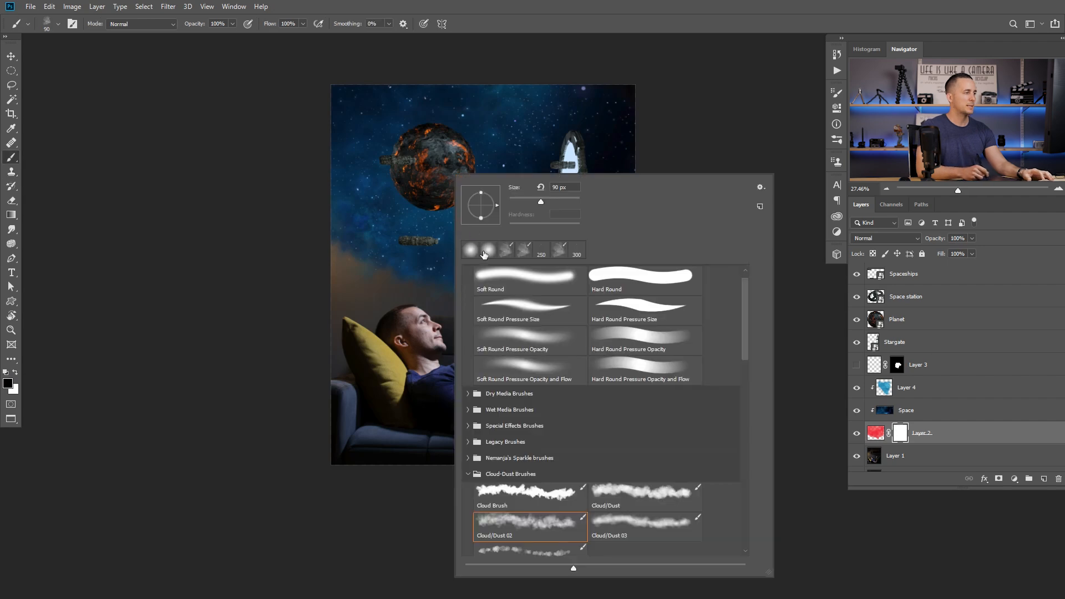
{"action": "double_click", "coordinate": [544, 519]}
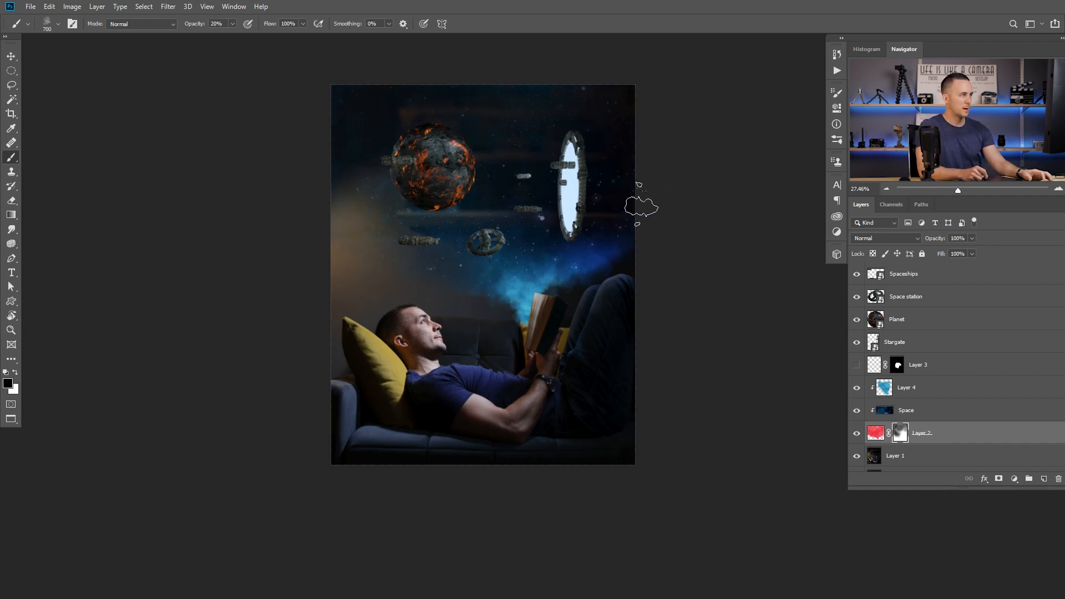
Paint white on Layer 2's mask to bring back some starry sky between the planet, spaceships and stargate
{"action": "scroll", "coordinate": [575, 239], "scroll_direction": "down", "scroll_amount": 2}
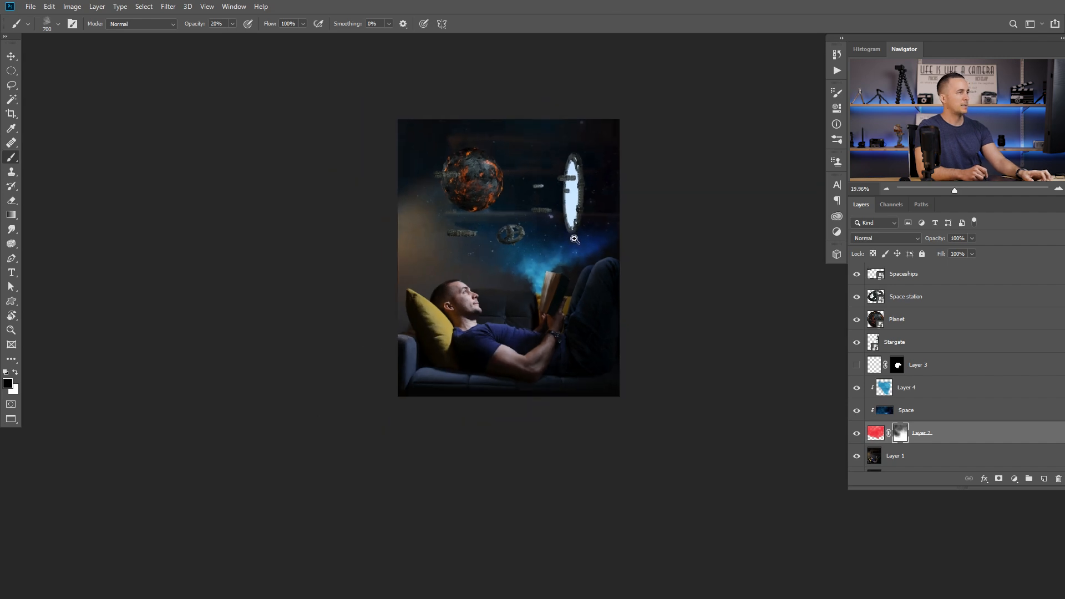
{"action": "scroll", "coordinate": [615, 243], "scroll_direction": "up", "scroll_amount": 2}
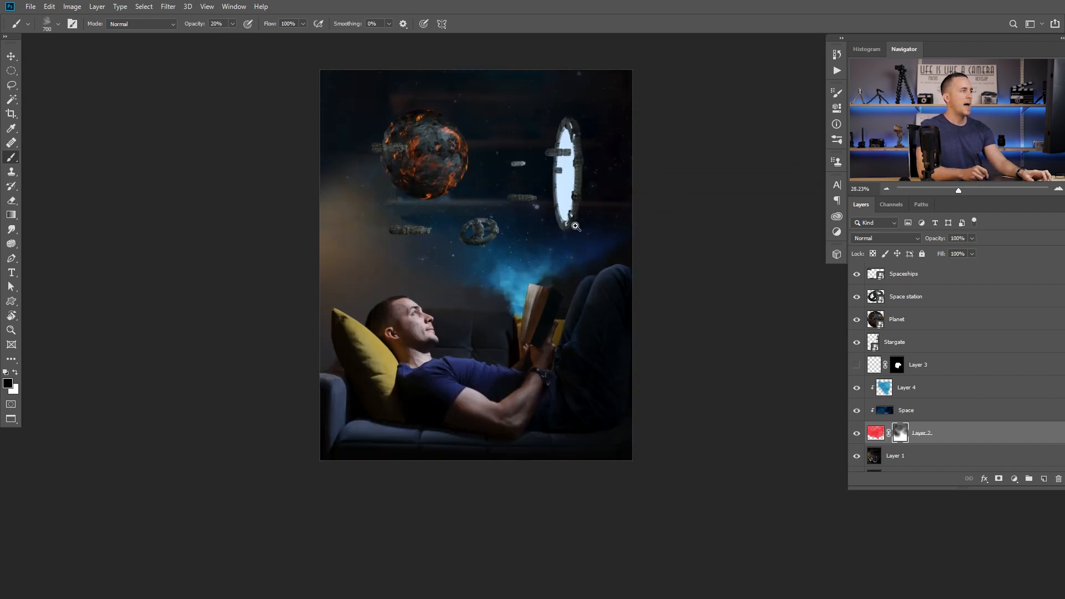
{"action": "scroll", "coordinate": [582, 233], "scroll_direction": "down", "scroll_amount": 2}
{"action": "scroll", "coordinate": [589, 249], "scroll_direction": "up", "scroll_amount": 3}
{"action": "scroll", "coordinate": [621, 211], "scroll_direction": "down", "scroll_amount": 3}
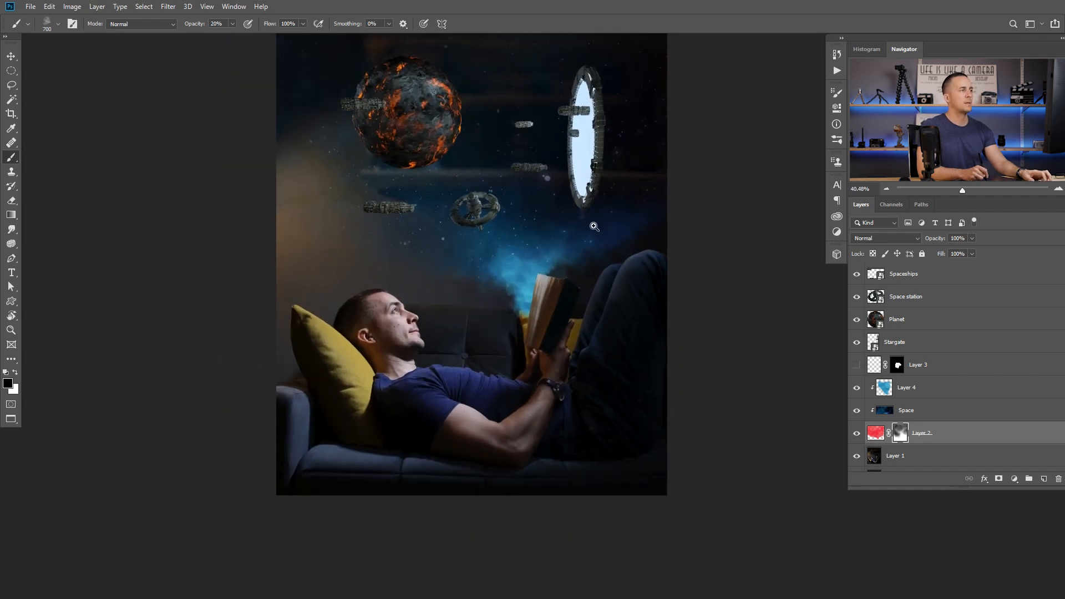
{"action": "scroll", "coordinate": [575, 179], "scroll_direction": "up", "scroll_amount": 2}
{"action": "key", "text": "x"}
{"action": "left_click_drag", "start_coordinate": [542, 151], "coordinate": [504, 202]}
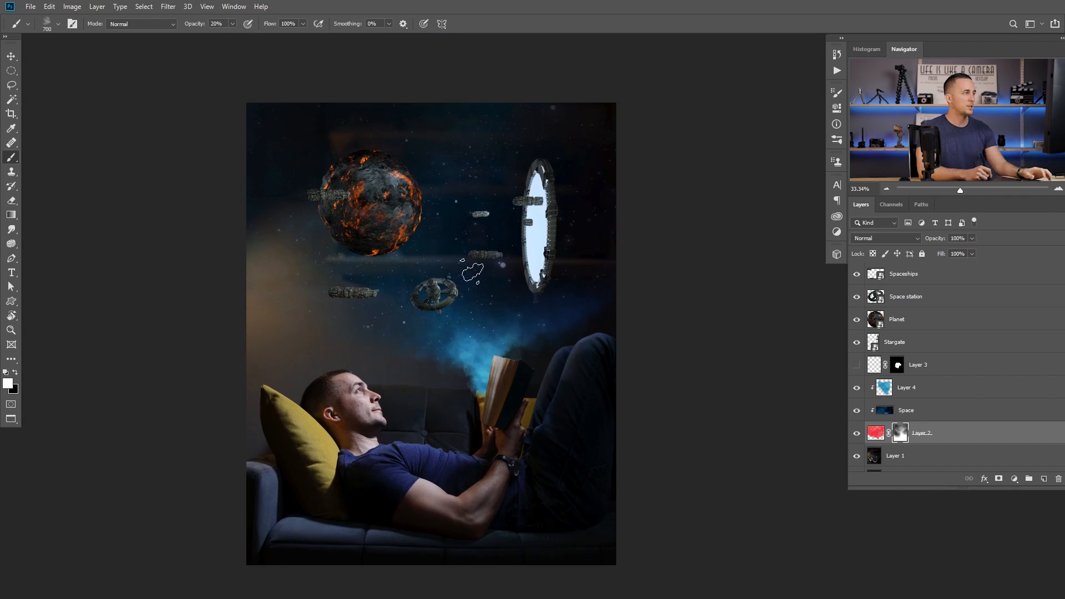
{"action": "left_click_drag", "start_coordinate": [506, 282], "coordinate": [489, 283]}
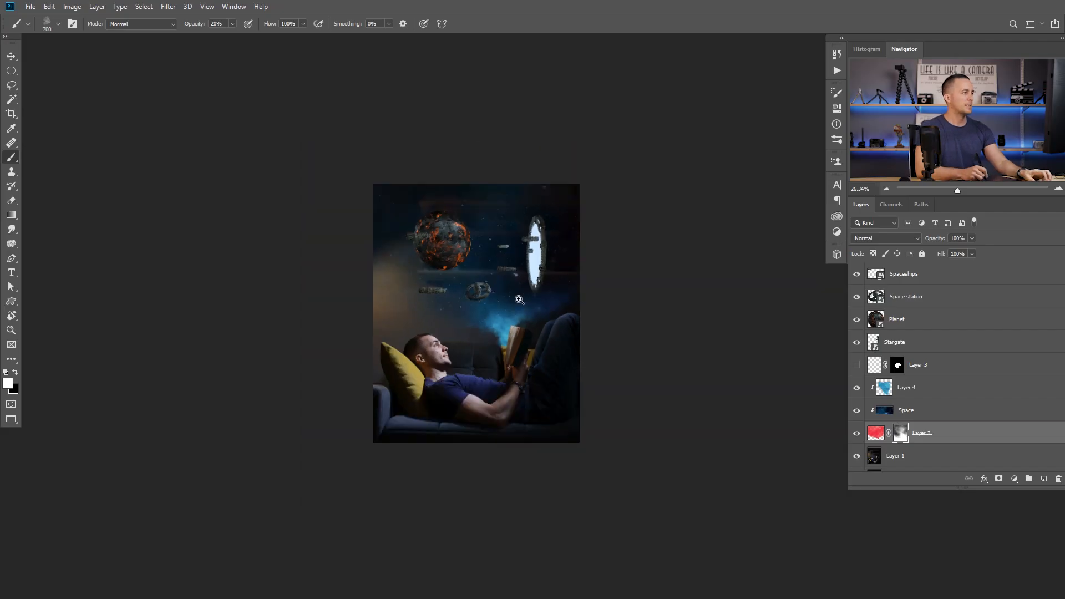
Create a new layer above Layer 4 and name it Particles
{"action": "mouse_move", "coordinate": [519, 300]}
{"action": "left_mouse_down"}
{"action": "mouse_move", "coordinate": [495, 309]}
{"action": "mouse_move", "coordinate": [449, 287]}
{"action": "mouse_move", "coordinate": [530, 286]}
{"action": "left_mouse_up"}
{"action": "left_click", "coordinate": [887, 390]}
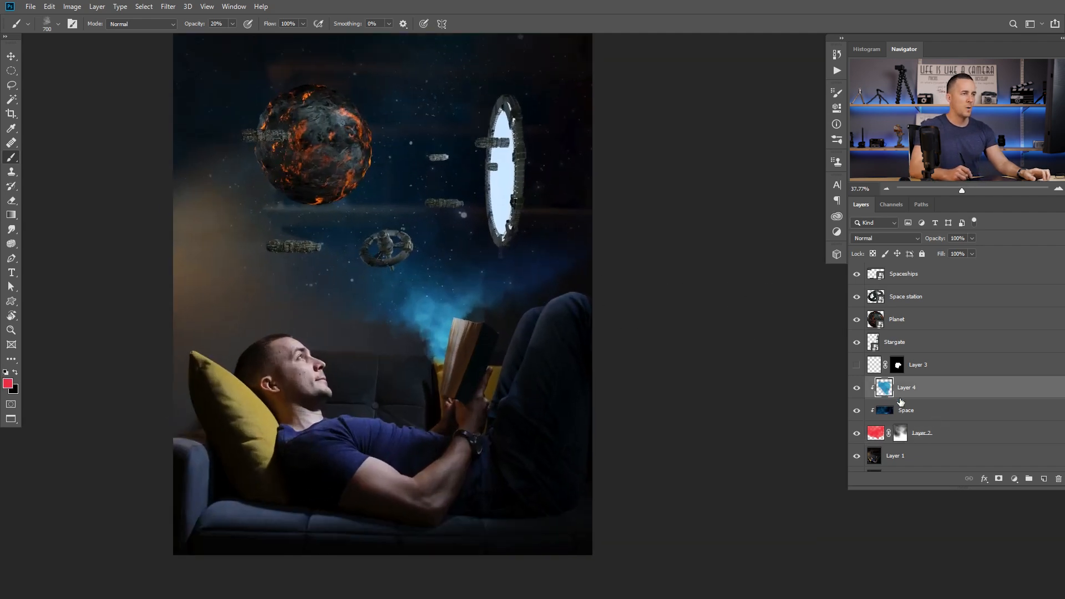
{"action": "left_click", "coordinate": [1044, 479]}
{"action": "type", "text": "Partic"}
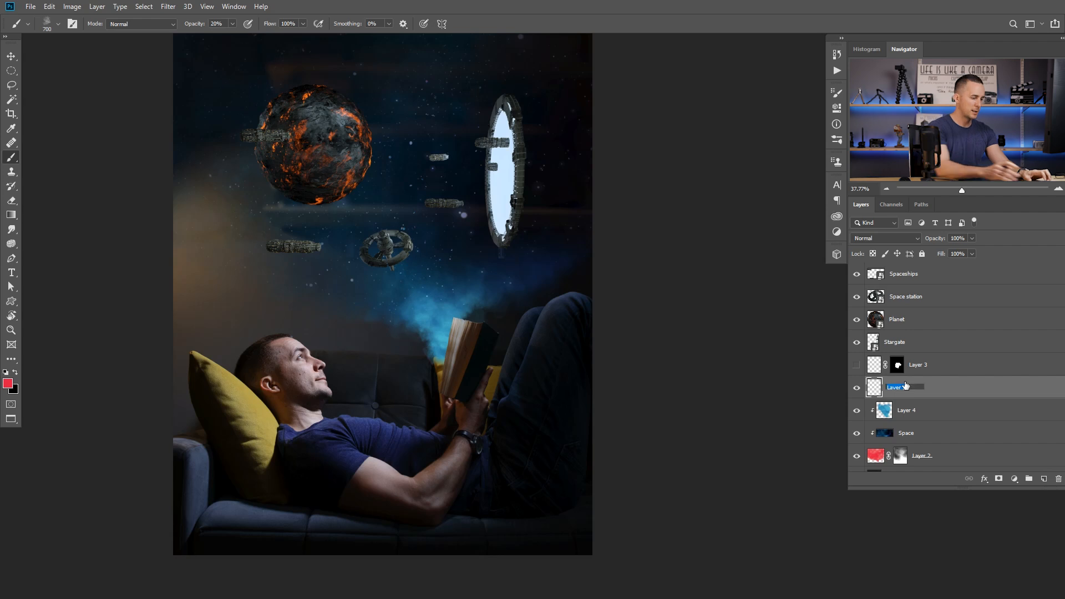
{"action": "type", "text": "les"}
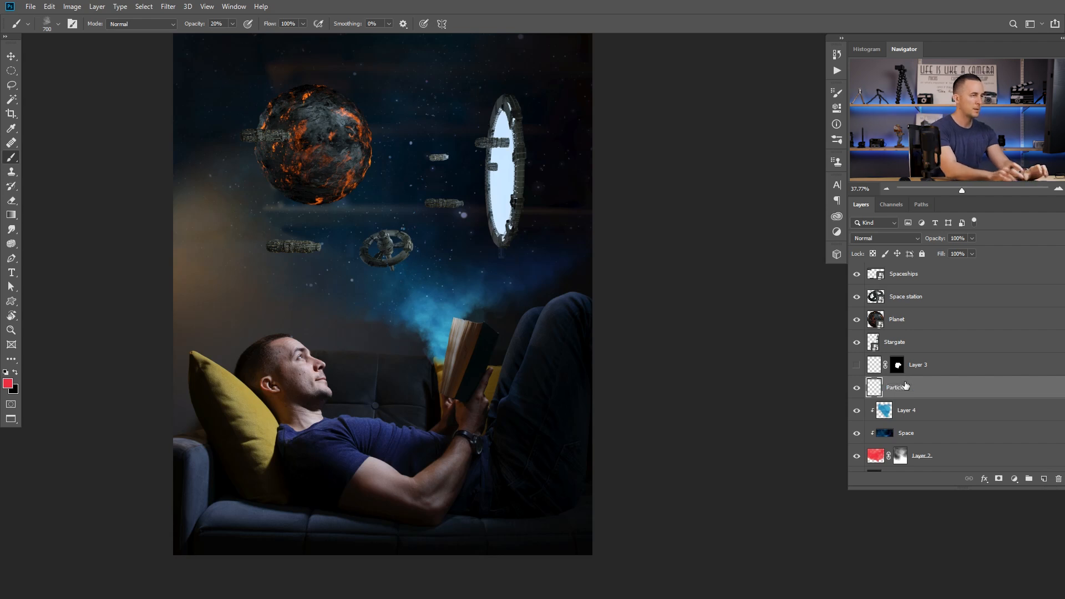
{"action": "key", "text": "Return"}
Choose the Debris 01 brush from the Debris NS set and switch to the recently used 250 px brush
{"action": "right_click", "coordinate": [452, 233]}
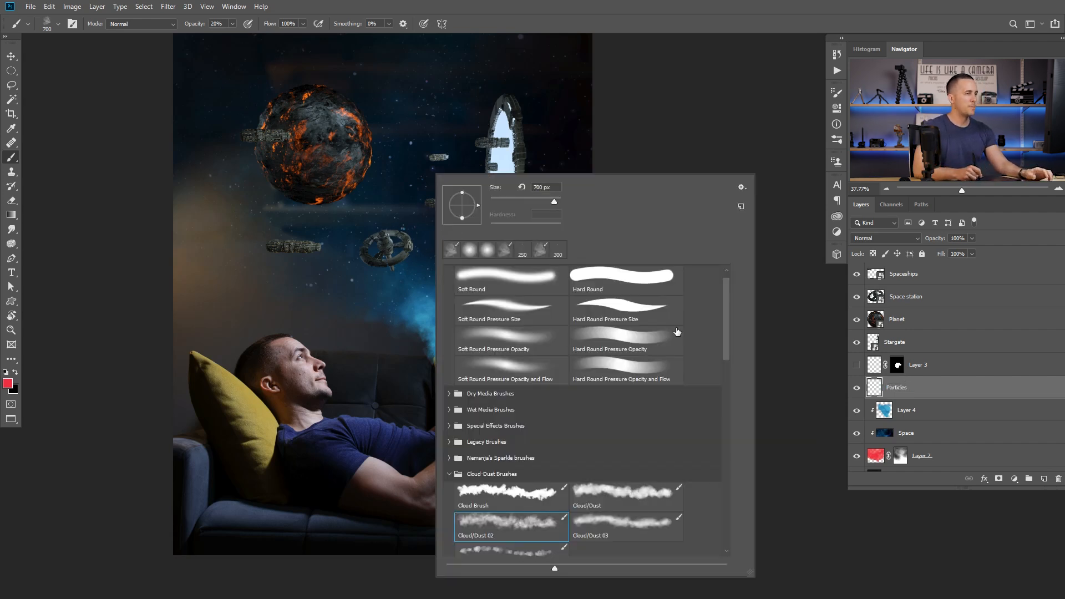
{"action": "mouse_move", "coordinate": [725, 321]}
{"action": "left_mouse_down"}
{"action": "mouse_move", "coordinate": [730, 370]}
{"action": "mouse_move", "coordinate": [715, 385]}
{"action": "left_mouse_up"}
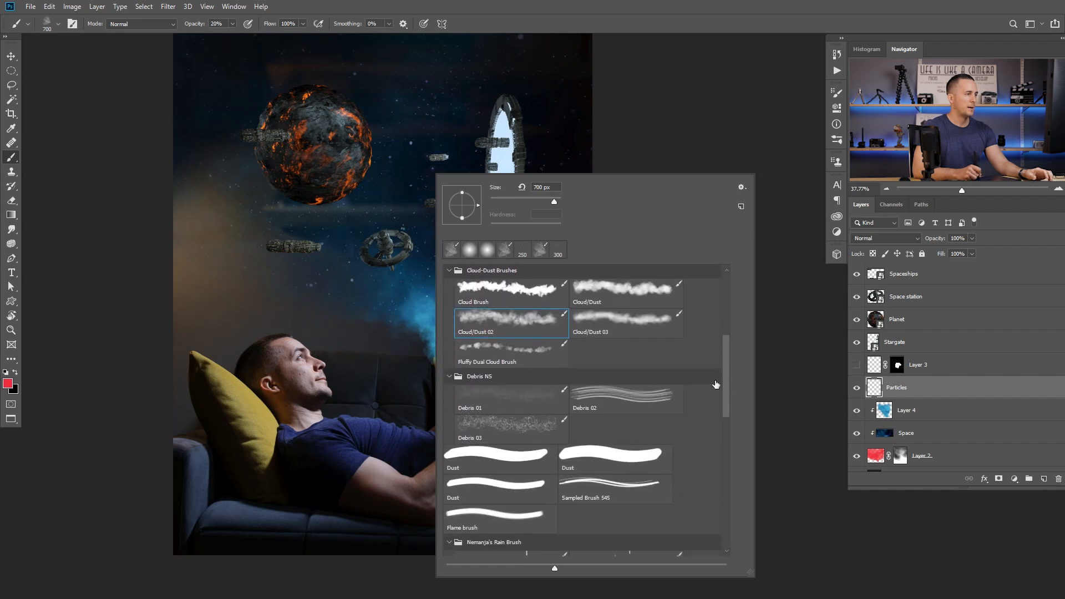
{"action": "left_click", "coordinate": [527, 400]}
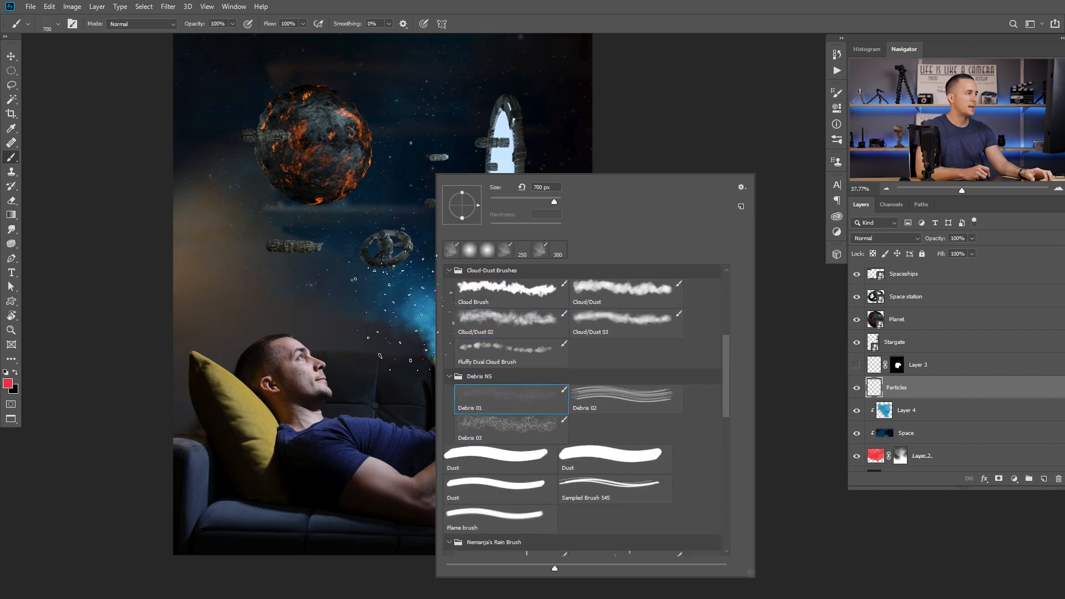
{"action": "key", "text": "Return"}
{"action": "right_click", "coordinate": [549, 267]}
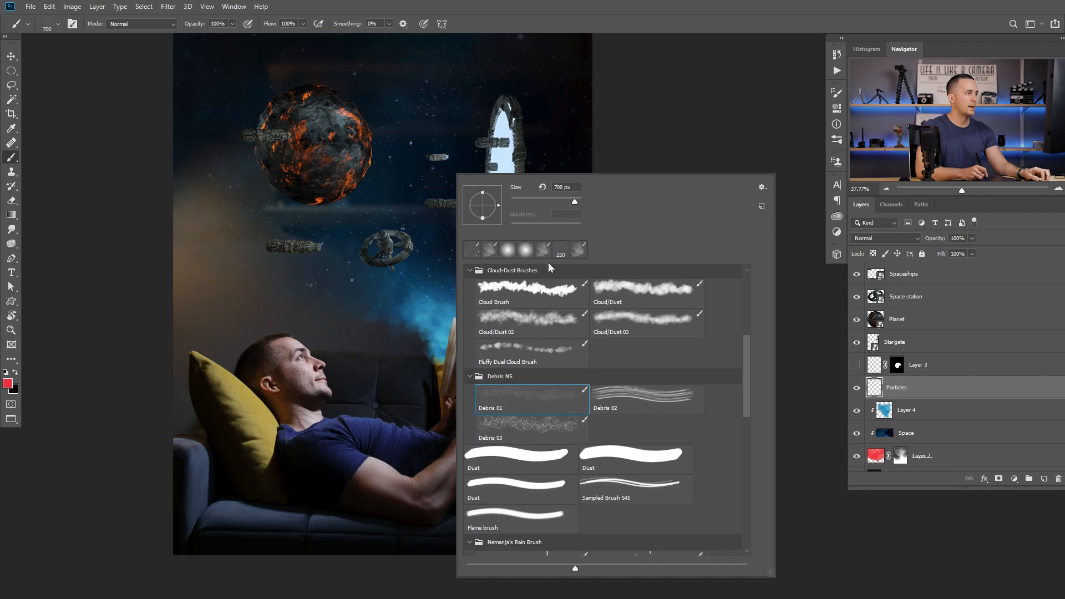
{"action": "left_click", "coordinate": [560, 253]}
{"action": "key", "text": "Return"}
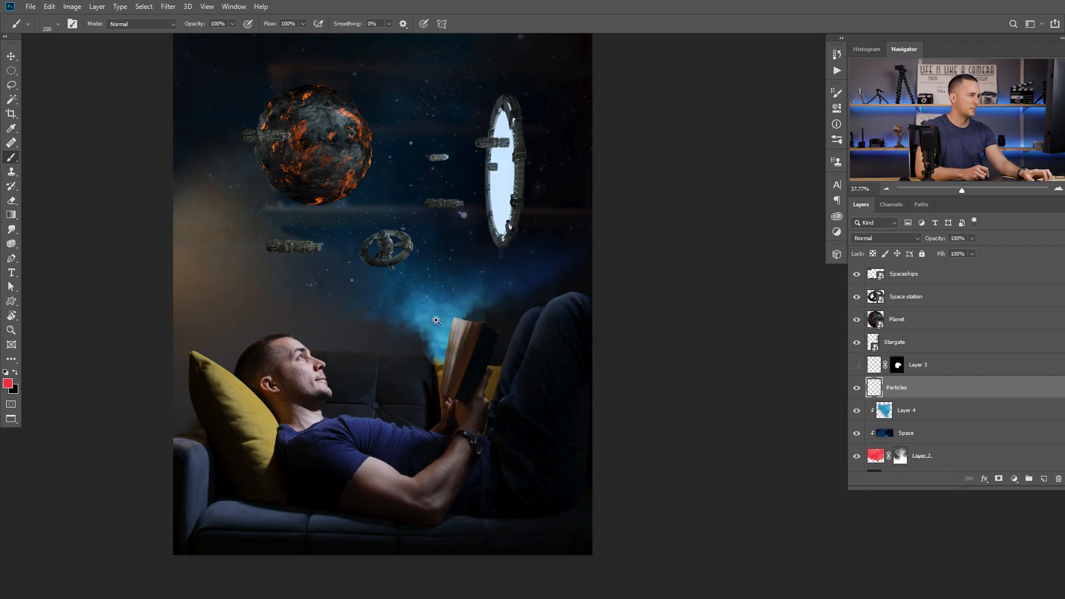
Create a new 2500 by 2500 pixel document at 300 pixels/inch with a white background
{"action": "scroll", "coordinate": [436, 321], "scroll_direction": "up", "scroll_amount": 5}
{"action": "scroll", "coordinate": [495, 329], "scroll_direction": "down", "scroll_amount": 5}
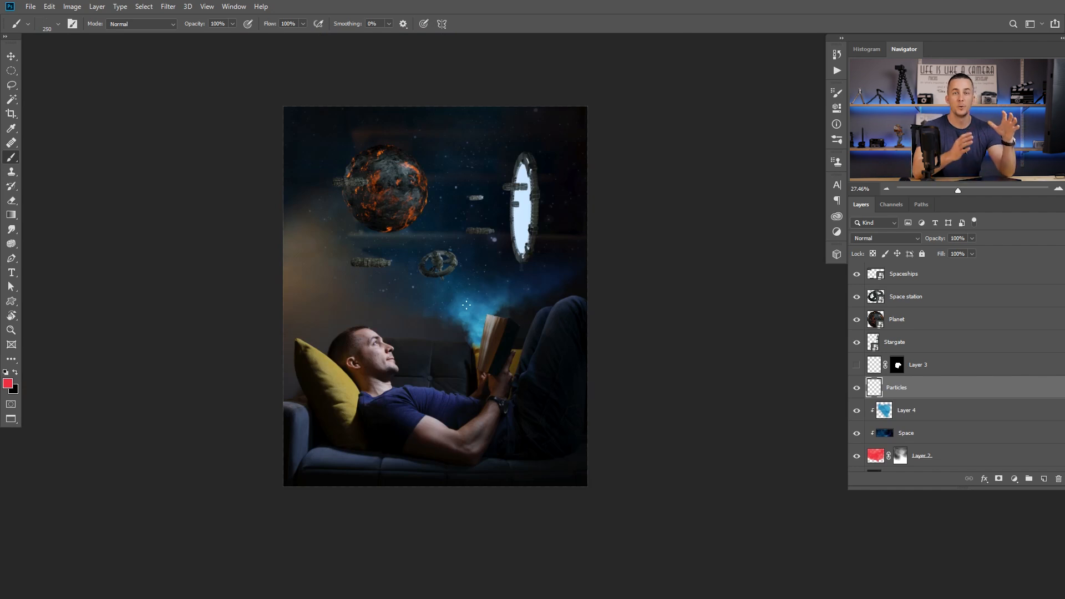
{"action": "key", "text": "ctrl+n"}
{"action": "key", "text": "Tab"}
{"action": "key", "text": "Tab"}
{"action": "type", "text": "2500"}
{"action": "key", "text": "Tab"}
{"action": "type", "text": "2"}
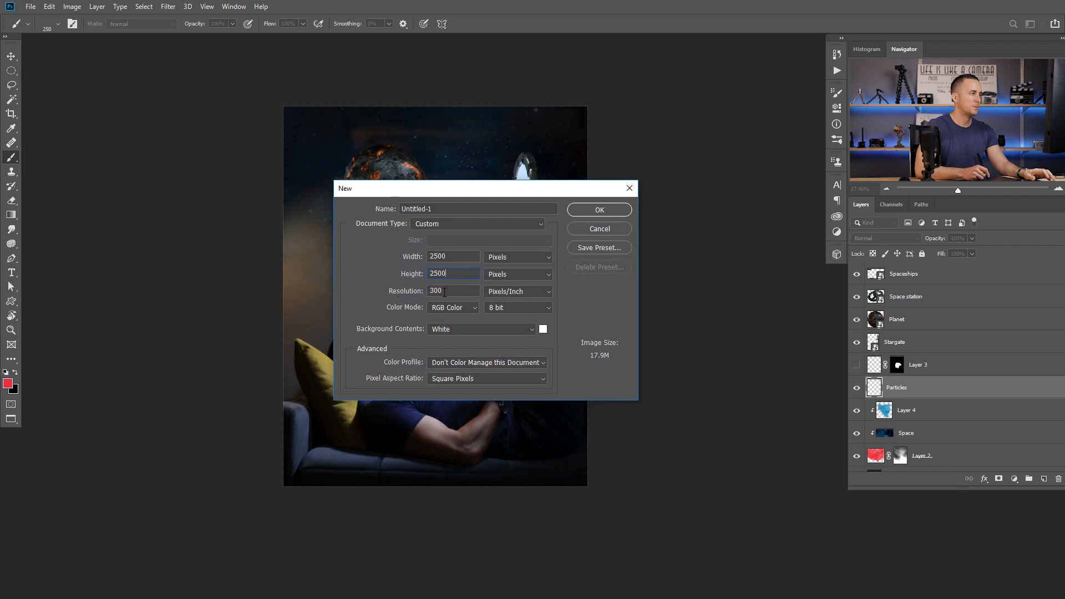
{"action": "left_click", "coordinate": [617, 213]}
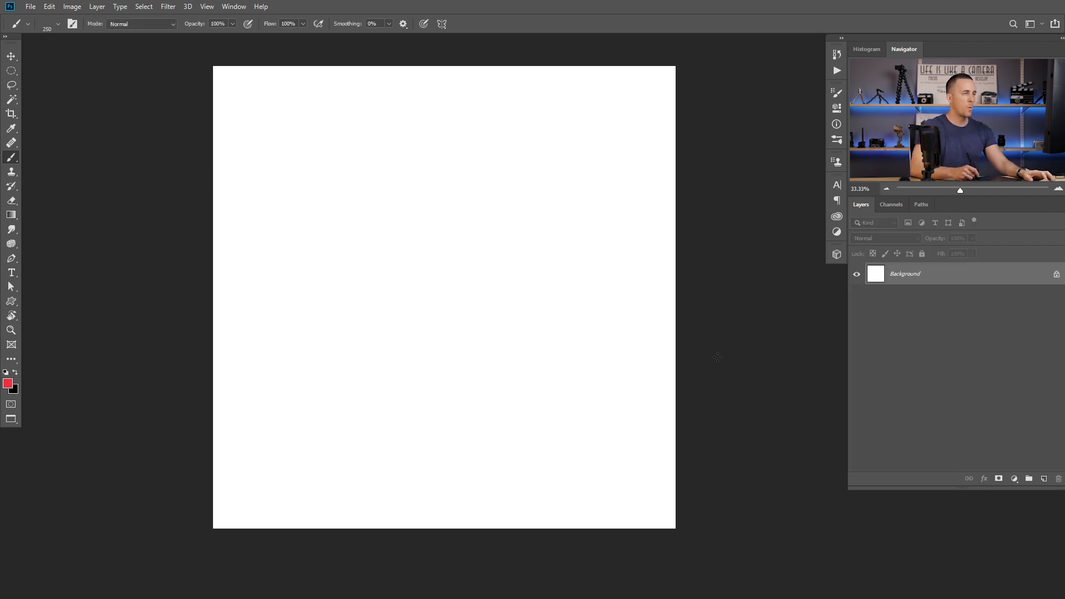
On a new layer, lasso four irregular shapes of different sizes scattered across the canvas and fill them with black
{"action": "key", "text": "l"}
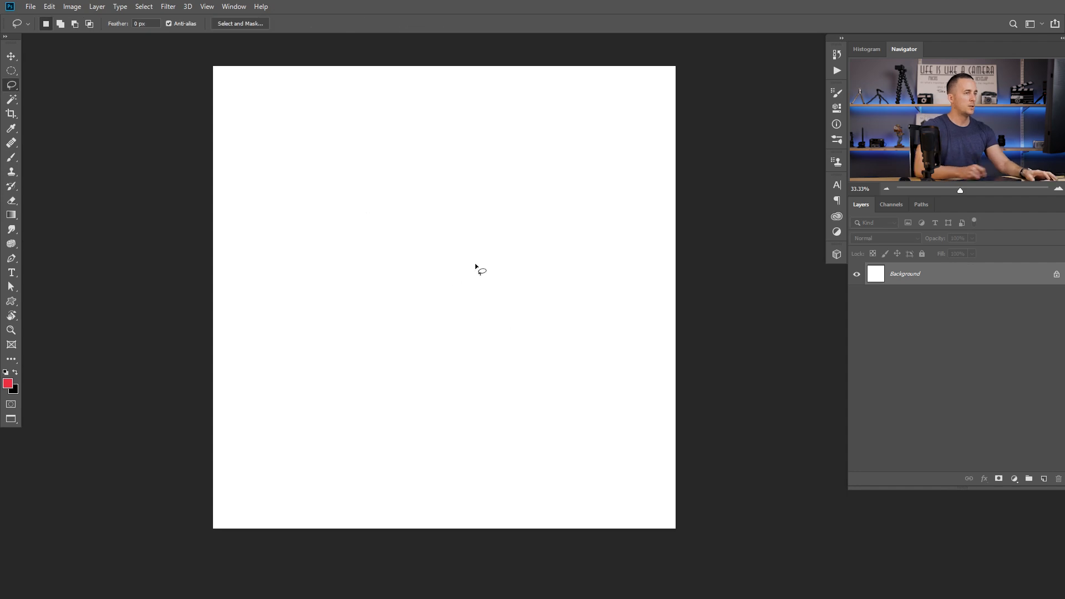
{"action": "left_click", "coordinate": [1043, 478]}
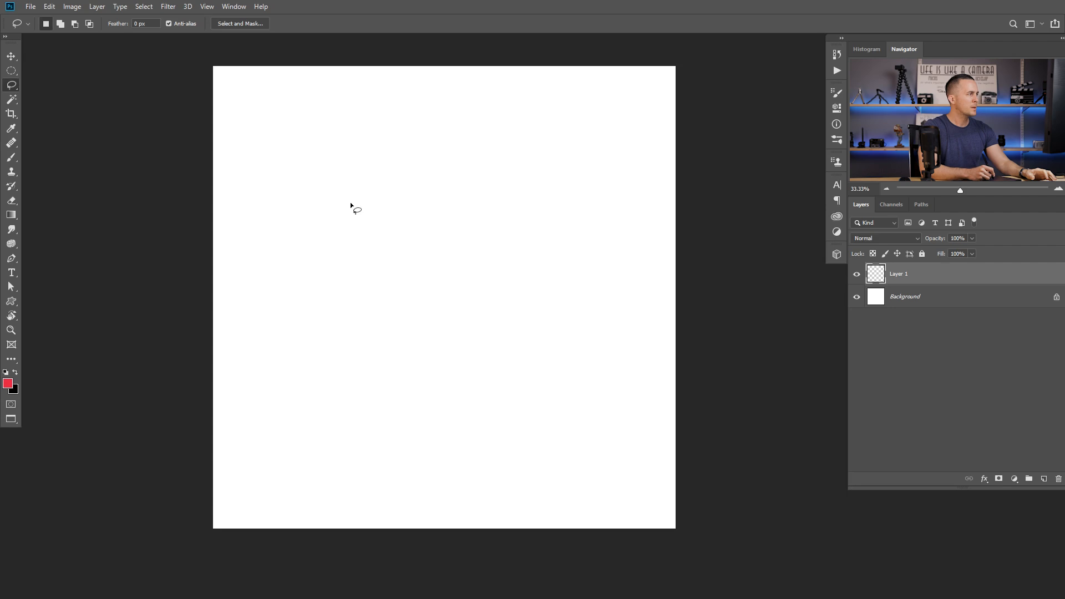
{"action": "left_click_drag", "start_coordinate": [358, 220], "coordinate": [368, 205]}
{"action": "key", "text": "shift"}
{"action": "mouse_move", "coordinate": [527, 247]}
{"action": "left_mouse_down"}
{"action": "mouse_move", "coordinate": [528, 269]}
{"action": "mouse_move", "coordinate": [549, 263]}
{"action": "mouse_move", "coordinate": [546, 244]}
{"action": "mouse_move", "coordinate": [527, 246]}
{"action": "left_mouse_up"}
{"action": "left_click_drag", "start_coordinate": [385, 311], "coordinate": [390, 311]}
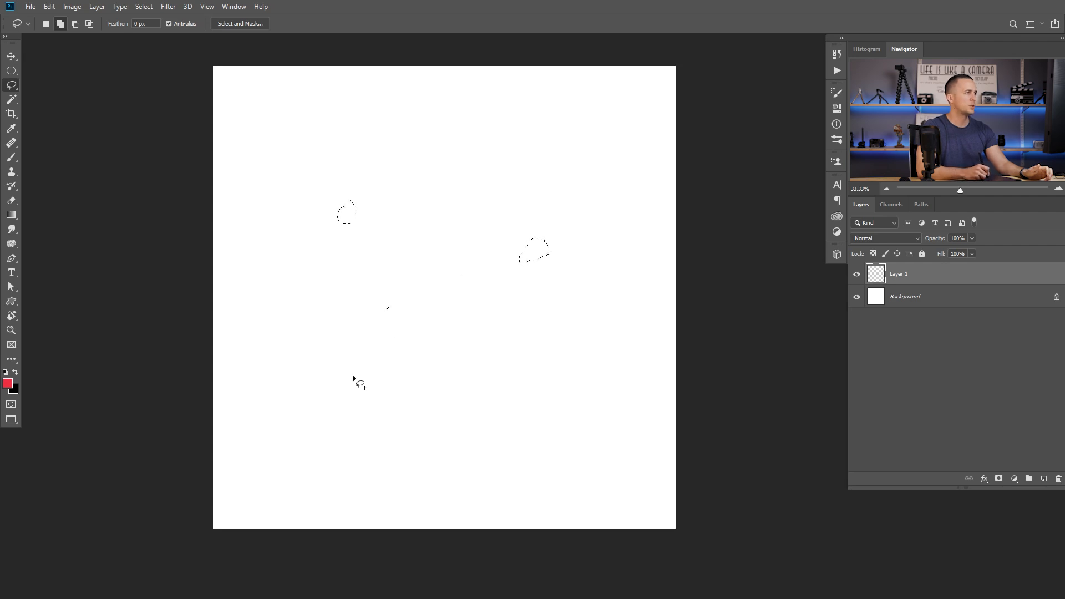
{"action": "left_click_drag", "start_coordinate": [509, 457], "coordinate": [510, 449]}
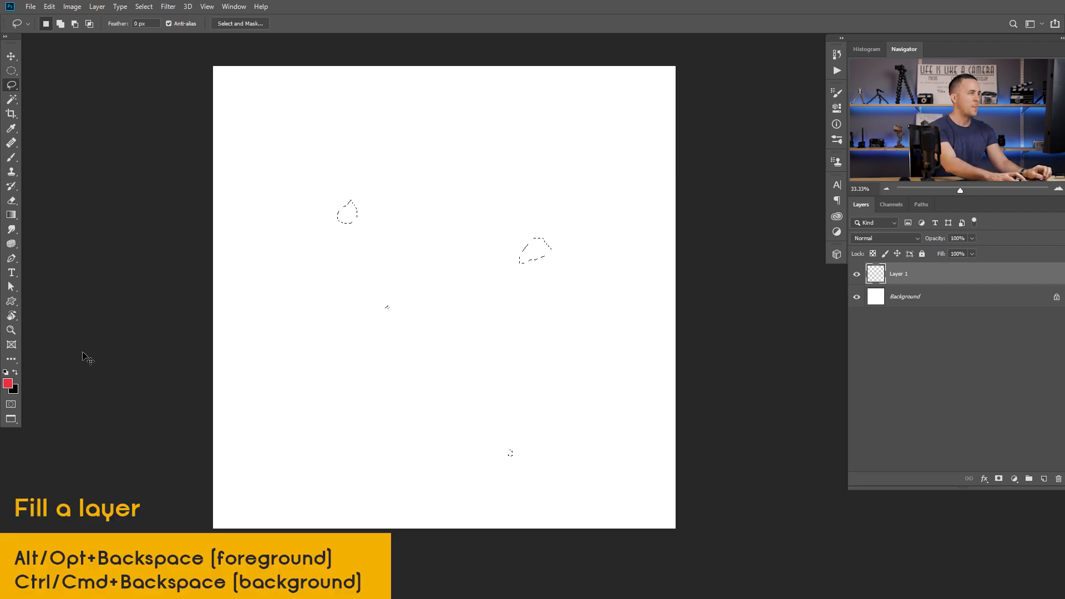
{"action": "key", "text": "ctrl+BackSpace"}
{"action": "key", "text": "ctrl+d"}
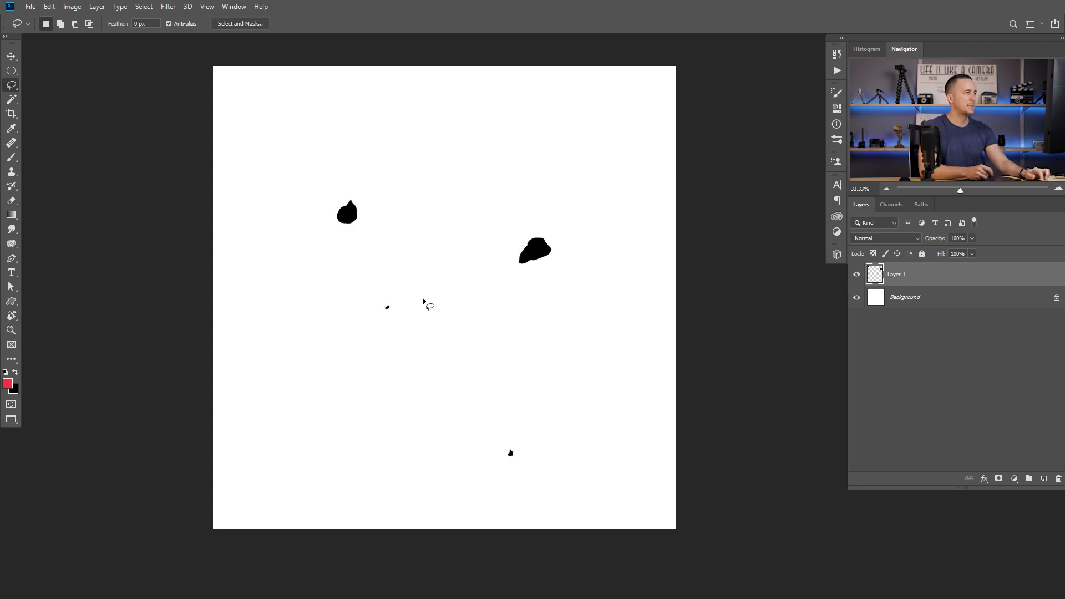
Define the black shapes as a brush preset named Particle brush and switch to the Brush tool
{"action": "left_click", "coordinate": [49, 6]}
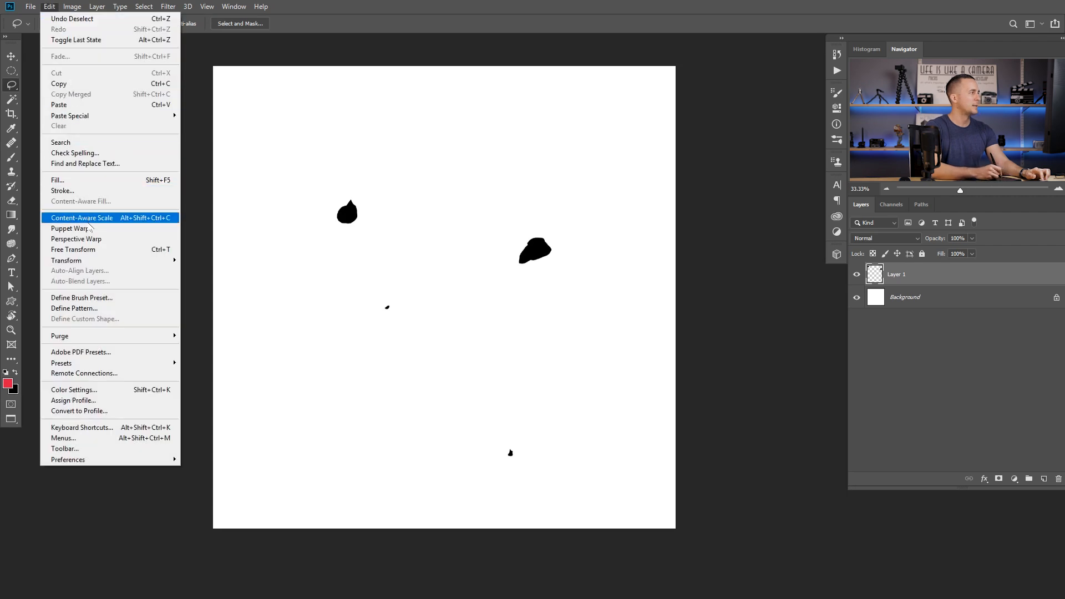
{"action": "left_click", "coordinate": [93, 299]}
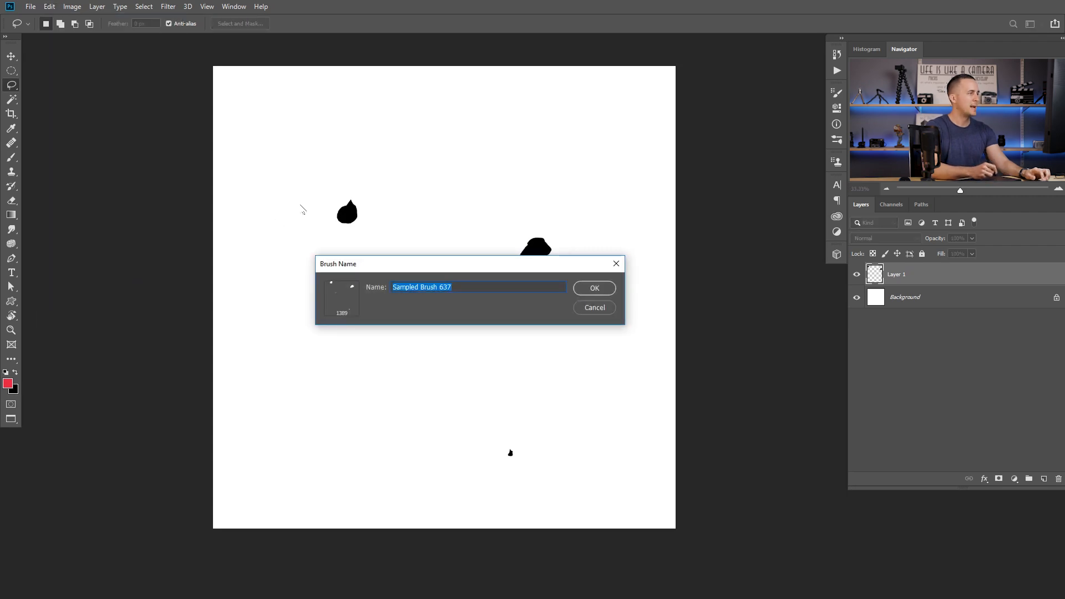
{"action": "type", "text": "Particle brush"}
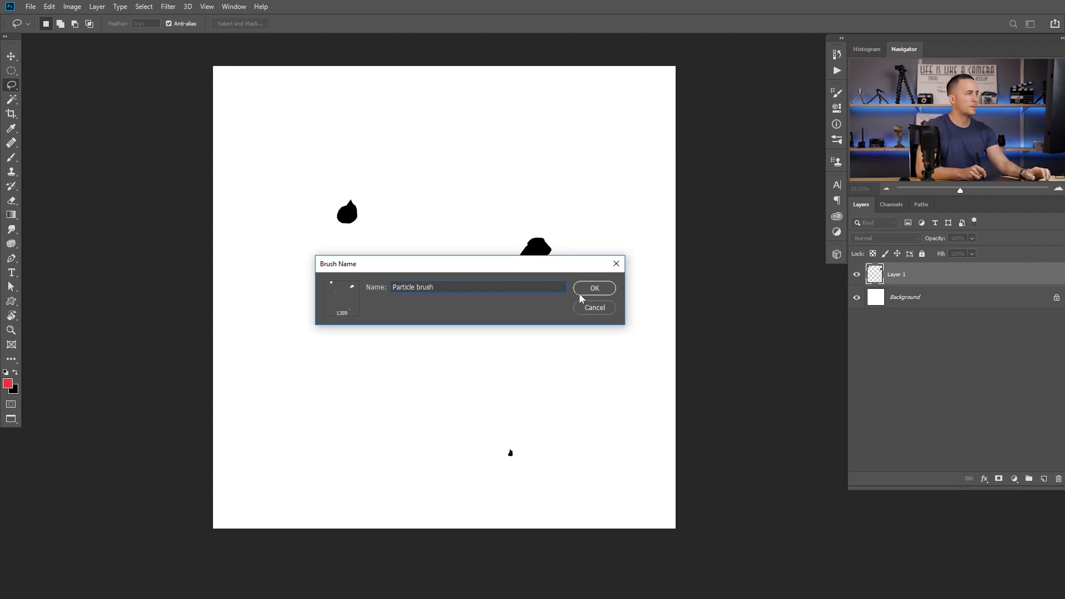
{"action": "left_click", "coordinate": [579, 294]}
{"action": "key", "text": "b"}
Try the Particle brush with two test strokes on the canvas and undo each one
{"action": "mouse_move", "coordinate": [421, 283]}
{"action": "left_mouse_down"}
{"action": "mouse_move", "coordinate": [392, 298]}
{"action": "mouse_move", "coordinate": [388, 320]}
{"action": "left_mouse_up"}
{"action": "key", "text": "ctrl+z"}
{"action": "mouse_move", "coordinate": [422, 231]}
{"action": "left_mouse_down"}
{"action": "mouse_move", "coordinate": [399, 279]}
{"action": "mouse_move", "coordinate": [416, 299]}
{"action": "left_mouse_up"}
{"action": "key", "text": "ctrl+z"}
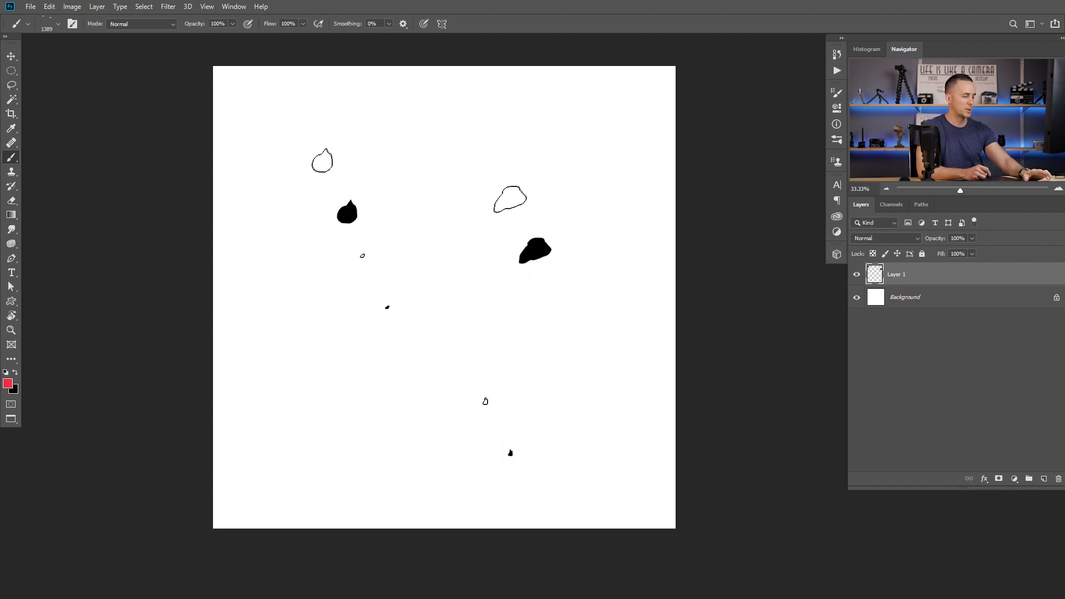
Set the brush's Size Jitter to 100% in Shape Dynamics and its Scatter to 98% in Scattering
{"action": "left_click", "coordinate": [836, 92]}
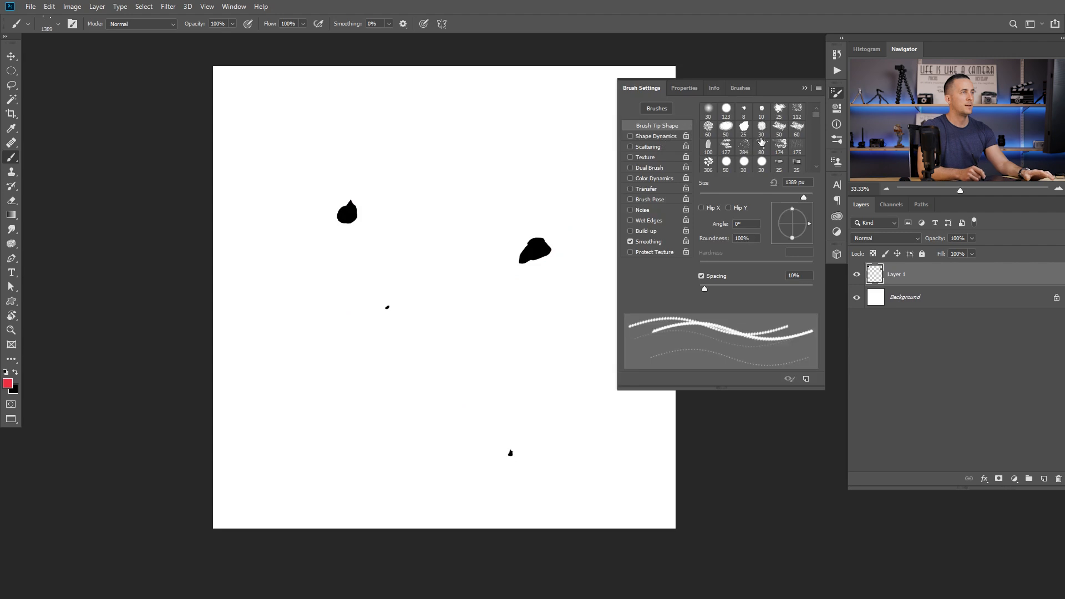
{"action": "left_click", "coordinate": [660, 136]}
{"action": "left_click_drag", "start_coordinate": [702, 117], "coordinate": [815, 120]}
{"action": "left_click", "coordinate": [650, 146]}
{"action": "left_click_drag", "start_coordinate": [700, 120], "coordinate": [710, 119]}
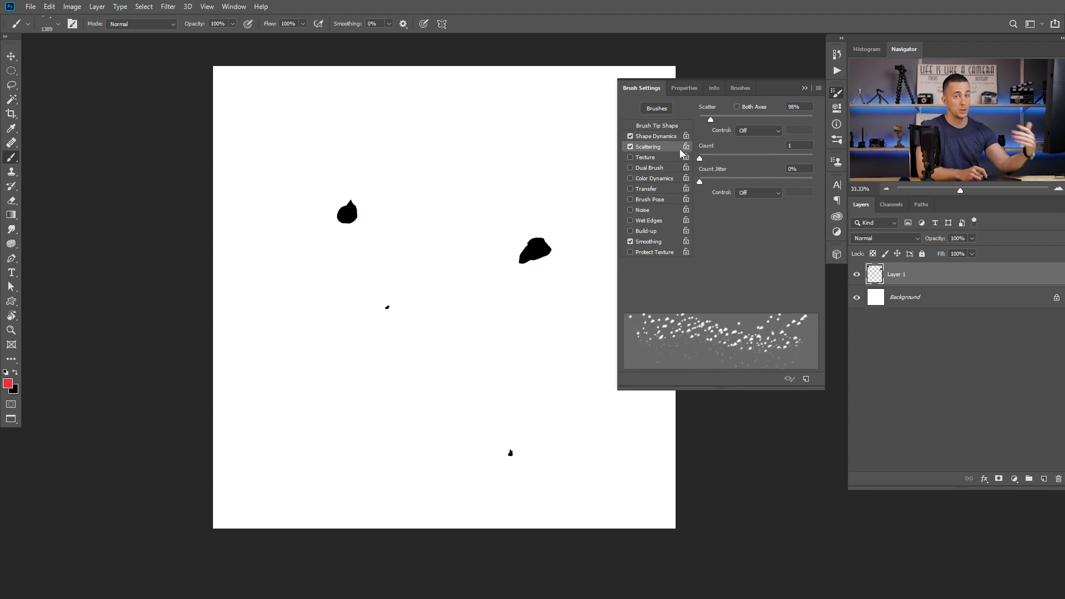
Enable Transfer with 59% Opacity Jitter and Color Dynamics with 52% Foreground/Background Jitter for the brush
{"action": "left_click", "coordinate": [654, 190]}
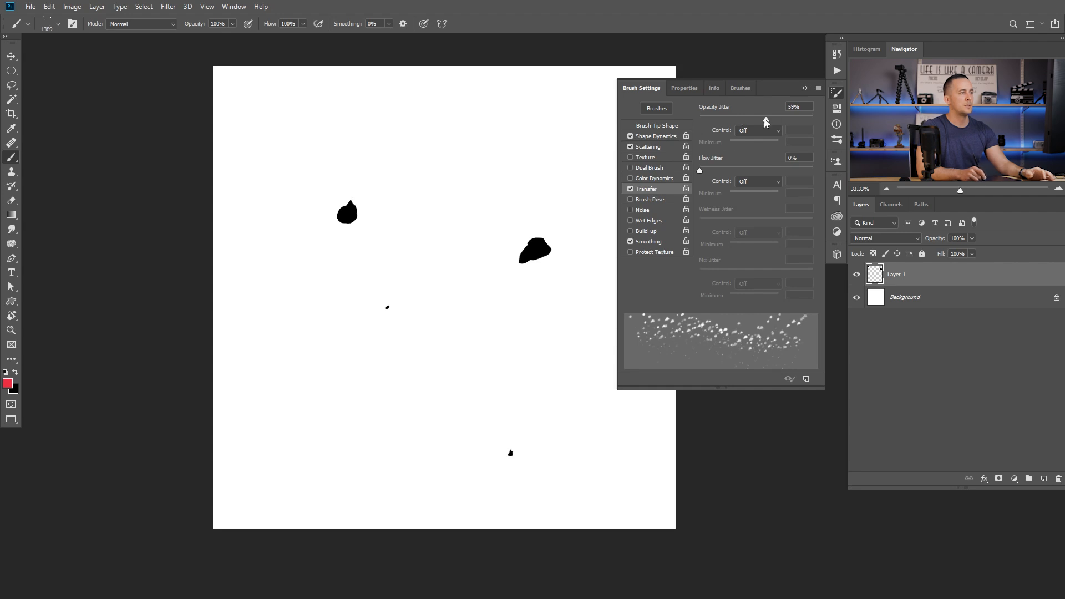
{"action": "left_click", "coordinate": [647, 176]}
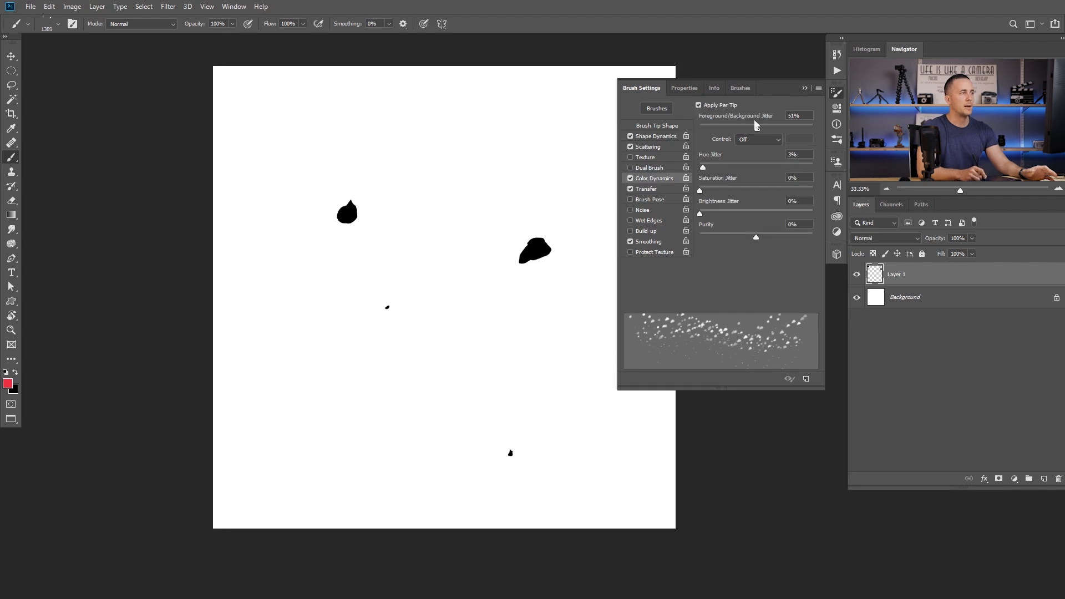
{"action": "left_click_drag", "start_coordinate": [705, 131], "coordinate": [755, 129]}
Keep red as the foreground color, paint test strokes mixing red and black on Layer 1, and undo the last one
{"action": "left_click", "coordinate": [8, 384]}
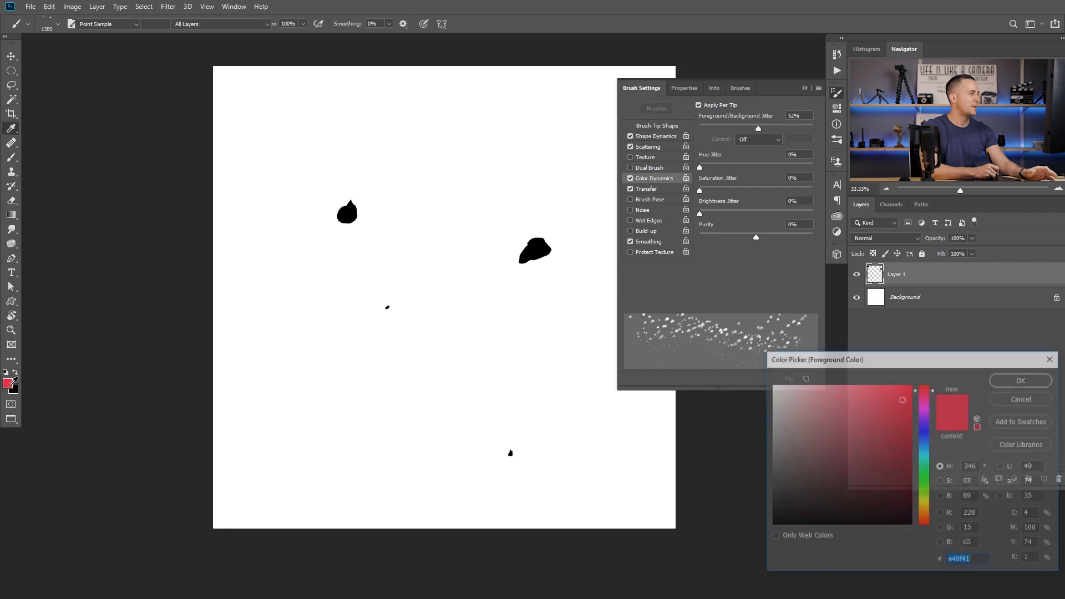
{"action": "key", "text": "Return"}
{"action": "mouse_move", "coordinate": [344, 326]}
{"action": "left_mouse_down"}
{"action": "mouse_move", "coordinate": [378, 254]}
{"action": "mouse_move", "coordinate": [437, 235]}
{"action": "mouse_move", "coordinate": [437, 318]}
{"action": "mouse_move", "coordinate": [364, 332]}
{"action": "mouse_move", "coordinate": [437, 283]}
{"action": "mouse_move", "coordinate": [485, 349]}
{"action": "mouse_move", "coordinate": [386, 327]}
{"action": "mouse_move", "coordinate": [494, 311]}
{"action": "mouse_move", "coordinate": [396, 348]}
{"action": "mouse_move", "coordinate": [444, 260]}
{"action": "mouse_move", "coordinate": [438, 249]}
{"action": "mouse_move", "coordinate": [416, 371]}
{"action": "mouse_move", "coordinate": [394, 278]}
{"action": "mouse_move", "coordinate": [452, 265]}
{"action": "mouse_move", "coordinate": [414, 354]}
{"action": "mouse_move", "coordinate": [426, 268]}
{"action": "mouse_move", "coordinate": [435, 293]}
{"action": "mouse_move", "coordinate": [402, 241]}
{"action": "mouse_move", "coordinate": [389, 331]}
{"action": "mouse_move", "coordinate": [494, 255]}
{"action": "left_mouse_up"}
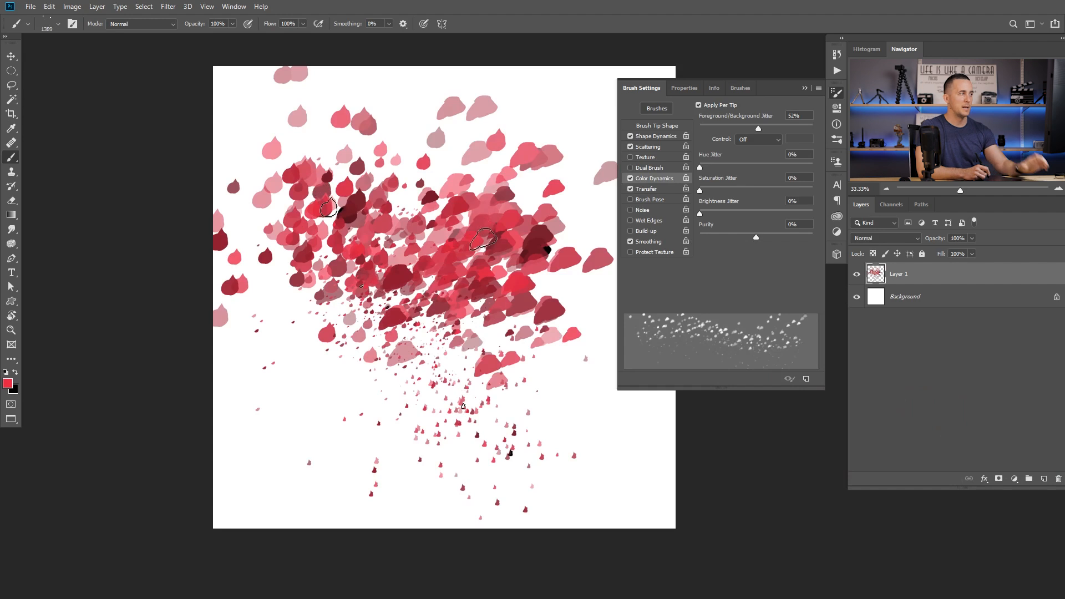
{"action": "key", "text": "ctrl+z"}
Set the foreground color to white (ffffff) and the background color to bright orange
{"action": "left_click", "coordinate": [9, 386]}
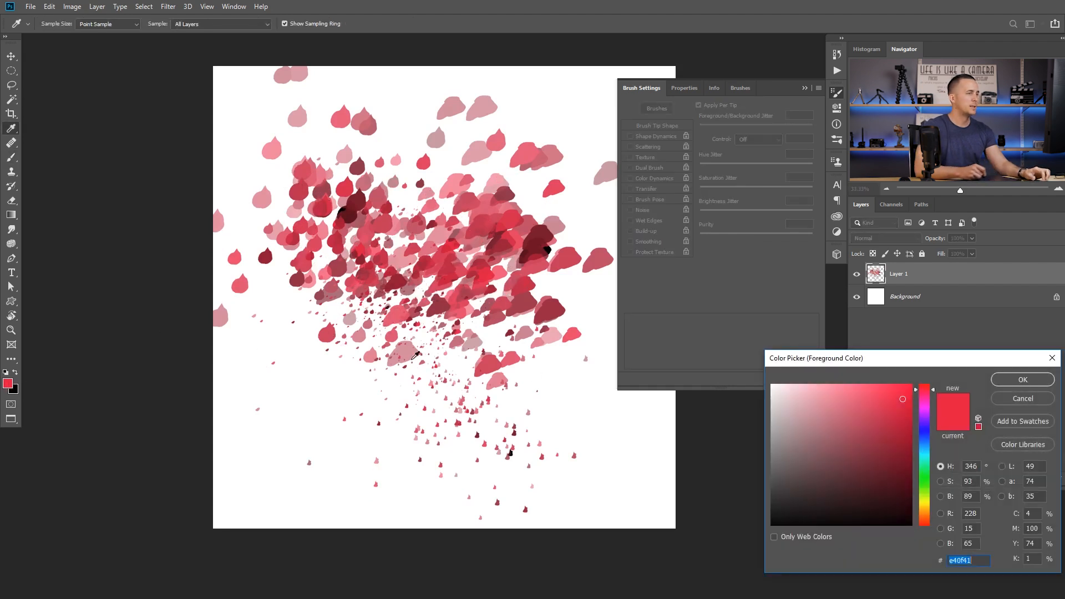
{"action": "left_click", "coordinate": [772, 384]}
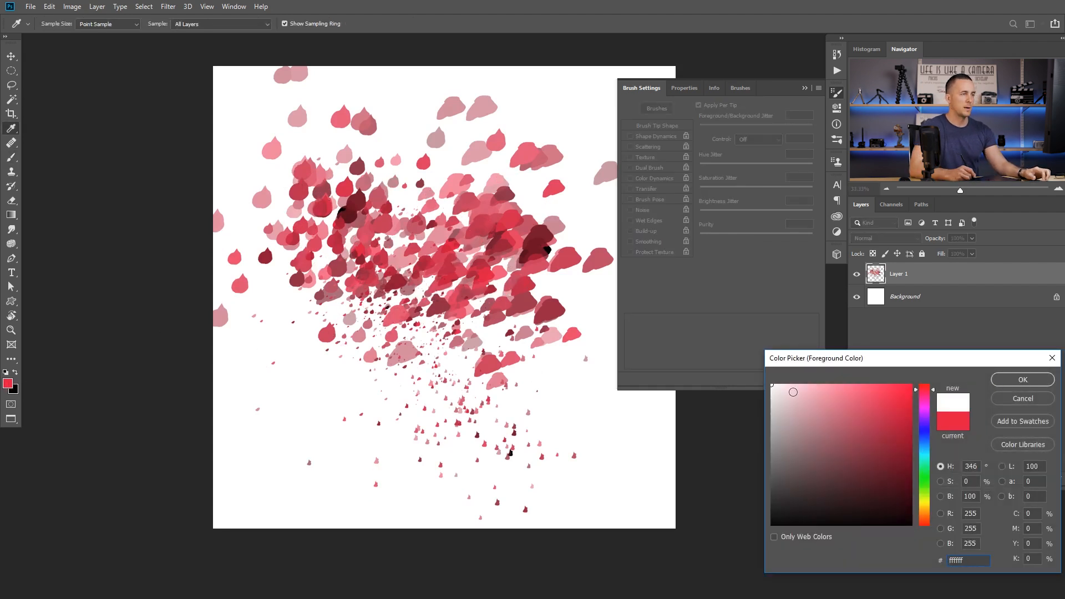
{"action": "left_click", "coordinate": [1023, 380]}
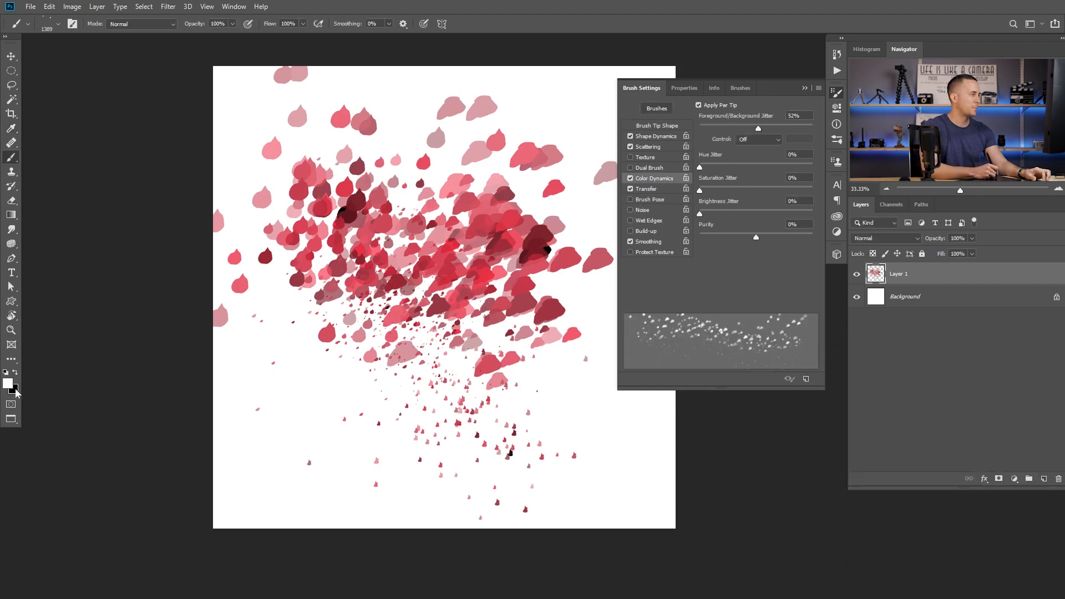
{"action": "left_click", "coordinate": [13, 388]}
{"action": "left_click", "coordinate": [916, 514]}
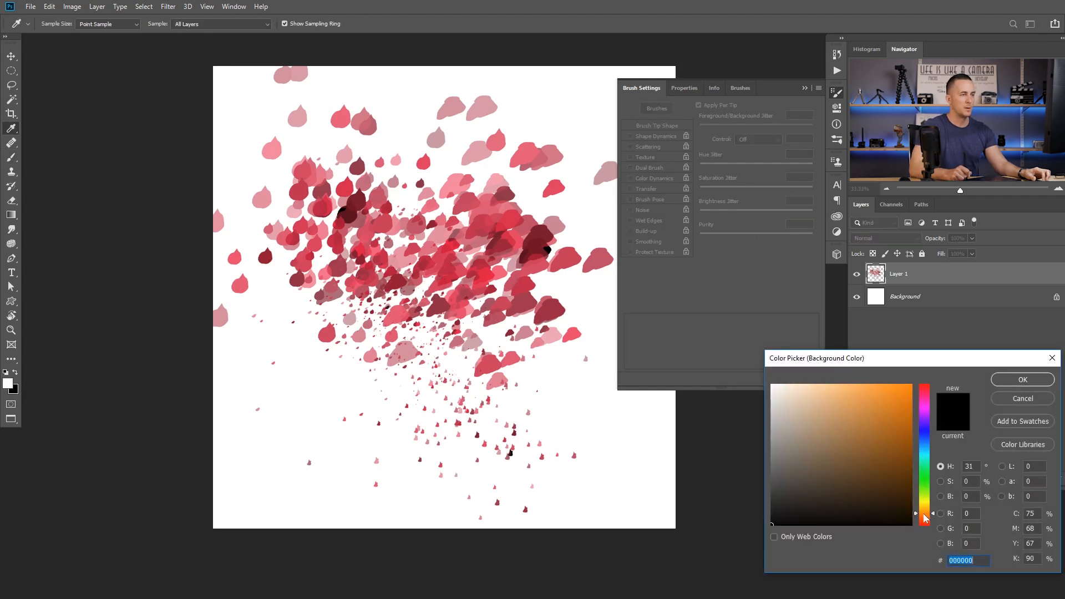
{"action": "left_click", "coordinate": [887, 444]}
{"action": "left_click", "coordinate": [1023, 379]}
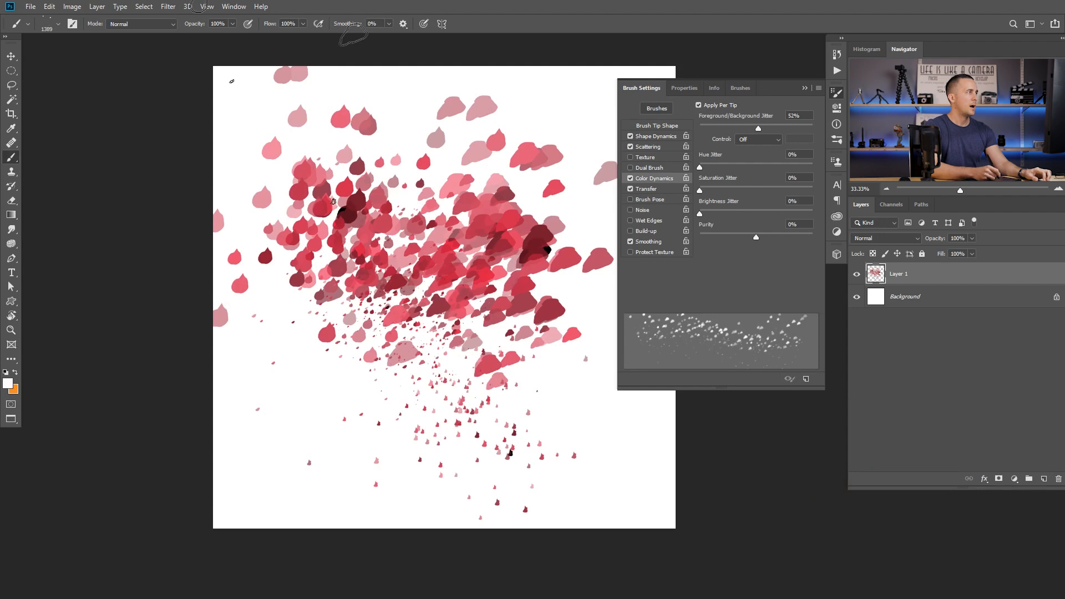
Paint a test stroke in the white and orange colors and set the brush's Angle Jitter to 100%
{"action": "left_click_drag", "start_coordinate": [410, 330], "coordinate": [424, 377]}
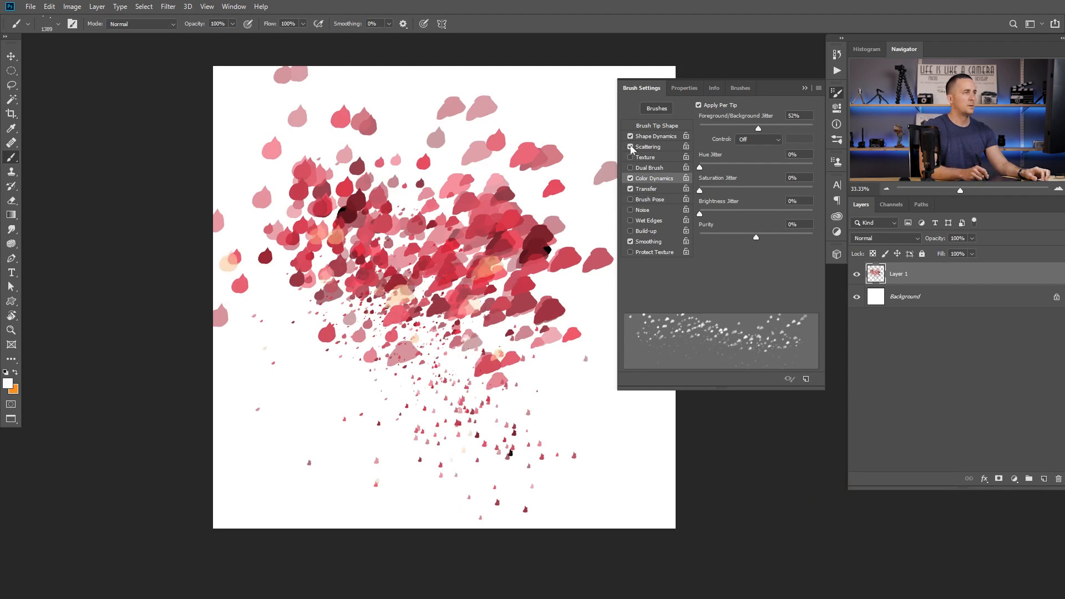
{"action": "left_click", "coordinate": [656, 137]}
{"action": "left_click_drag", "start_coordinate": [700, 205], "coordinate": [819, 205]}
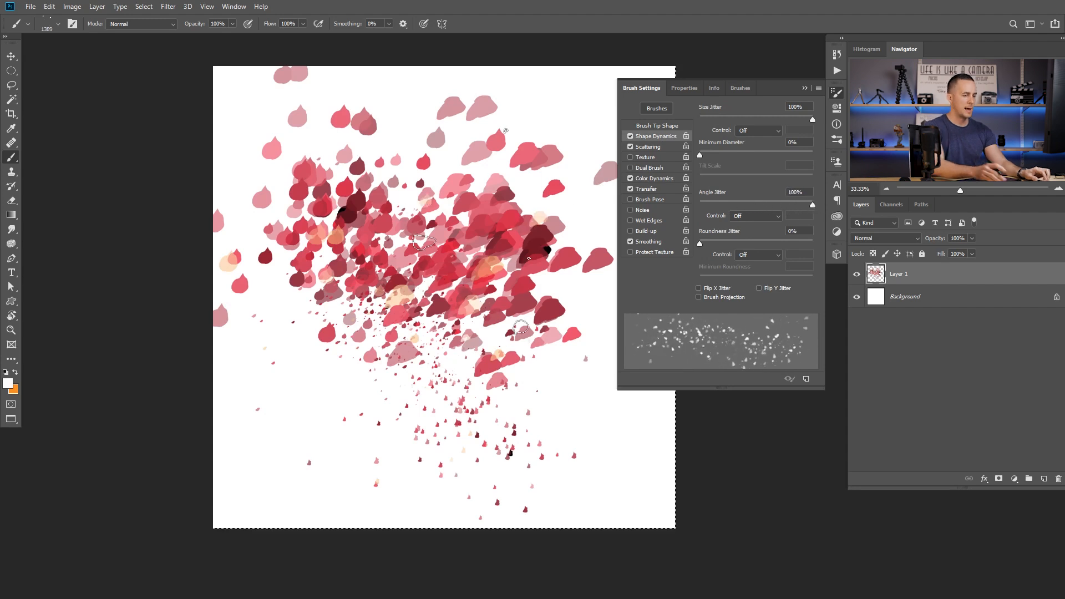
Clear all the test strokes from Layer 1 and try the adjusted particle brush on the empty layer
{"action": "key", "text": "ctrl+a"}
{"action": "key", "text": "Delete"}
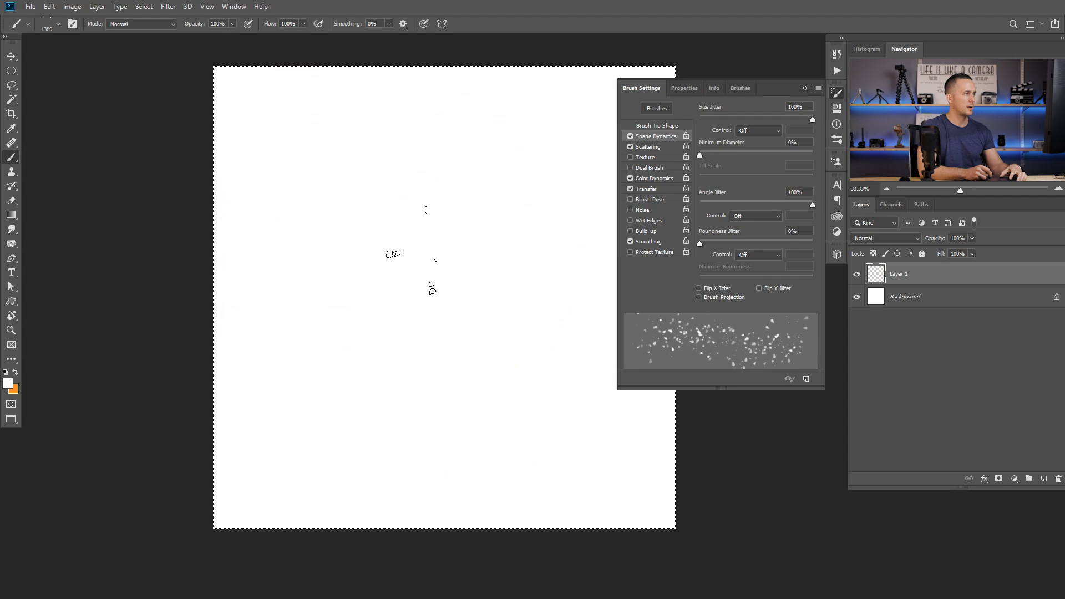
{"action": "left_click_drag", "start_coordinate": [422, 230], "coordinate": [391, 273]}
{"action": "left_click_drag", "start_coordinate": [403, 162], "coordinate": [472, 153]}
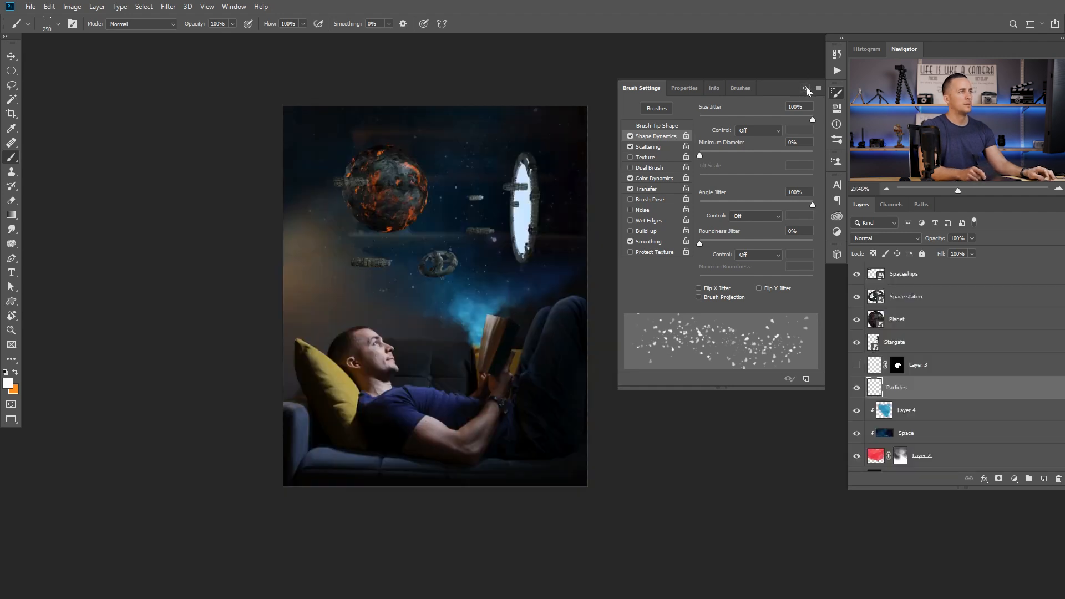
Back in the composite, try particle strokes beside the book on the Particles layer at 250 px and 70 px, undoing both
{"action": "left_click", "coordinate": [805, 88]}
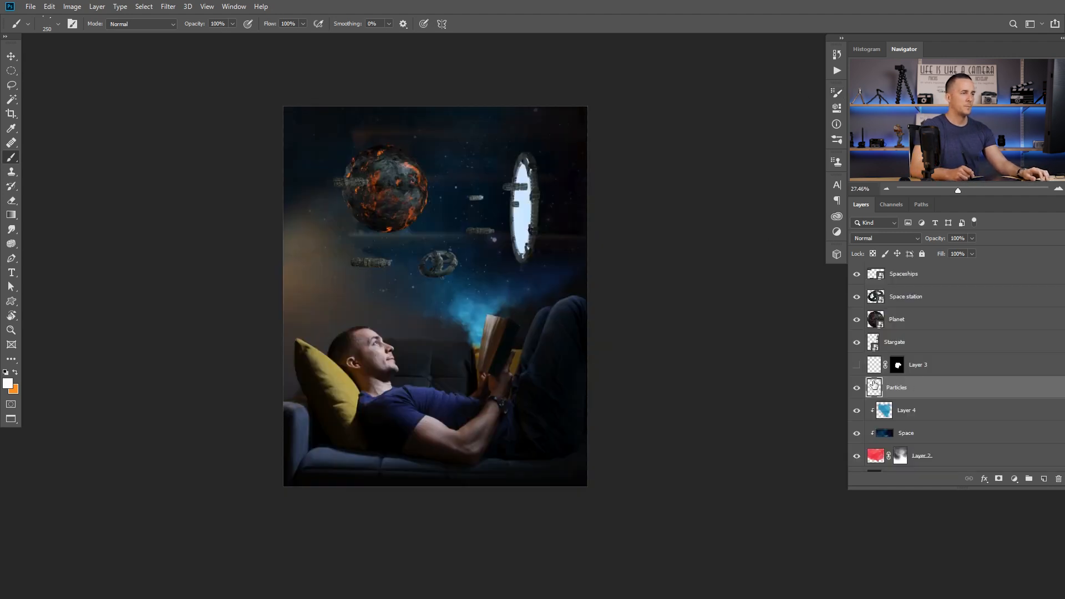
{"action": "left_click_drag", "start_coordinate": [458, 316], "coordinate": [508, 322]}
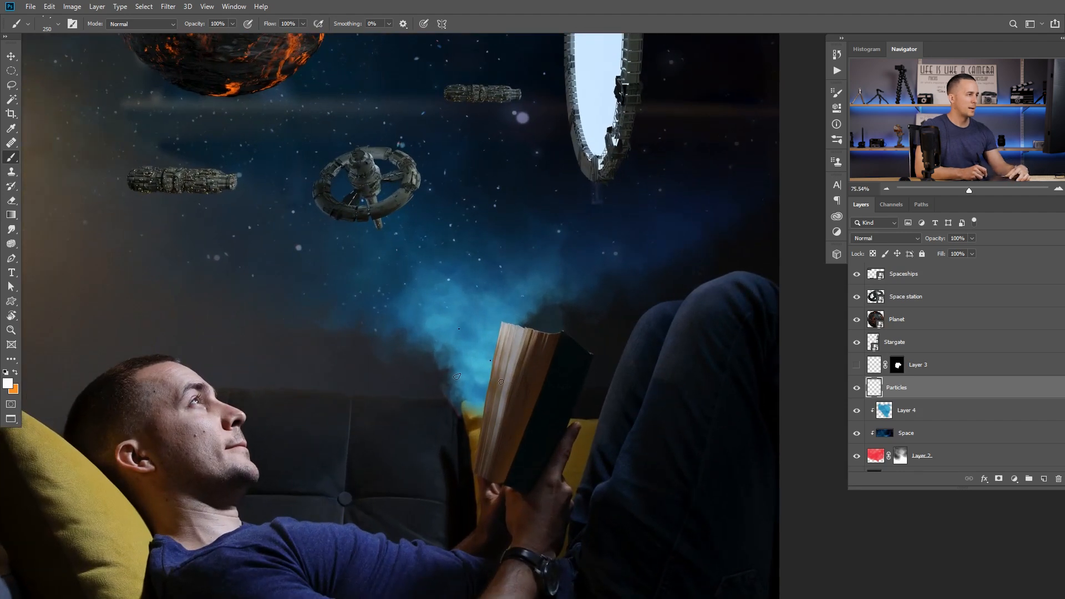
{"action": "left_click_drag", "start_coordinate": [469, 329], "coordinate": [493, 314]}
{"action": "key", "text": "ctrl+z"}
{"action": "right_click", "coordinate": [480, 366]}
{"action": "left_click", "coordinate": [474, 382]}
{"action": "mouse_move", "coordinate": [472, 386]}
{"action": "left_mouse_down"}
{"action": "mouse_move", "coordinate": [469, 299]}
{"action": "mouse_move", "coordinate": [496, 266]}
{"action": "left_mouse_up"}
{"action": "key", "text": "ctrl+z"}
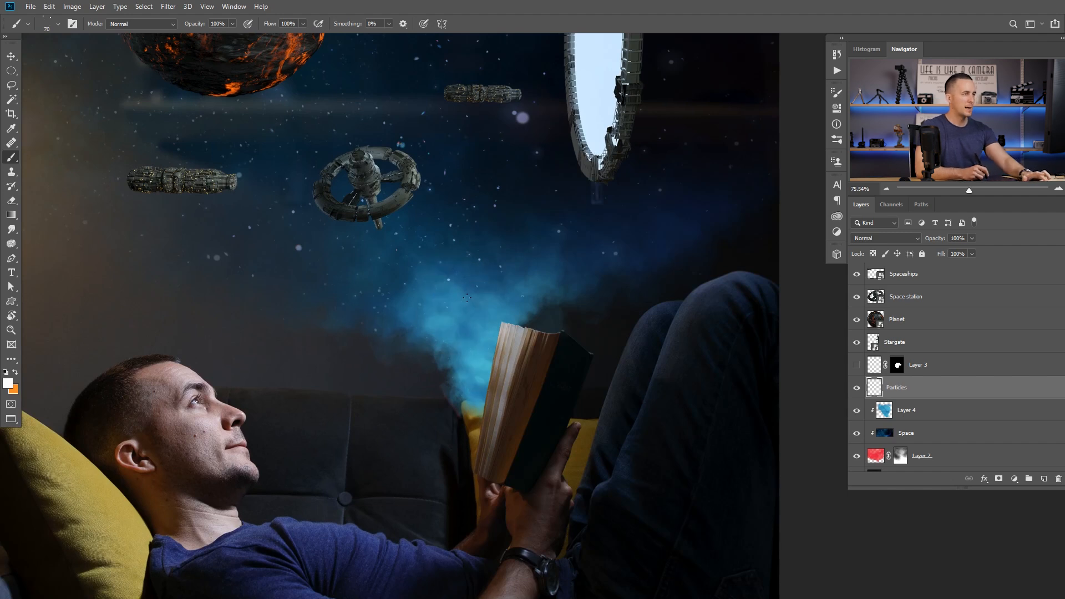
Set the particle brush's Spacing to 33%, its size to 45 px and its Minimum Diameter to 2%
{"action": "key", "text": "F5"}
{"action": "left_click", "coordinate": [663, 125]}
{"action": "left_click_drag", "start_coordinate": [705, 287], "coordinate": [718, 287]}
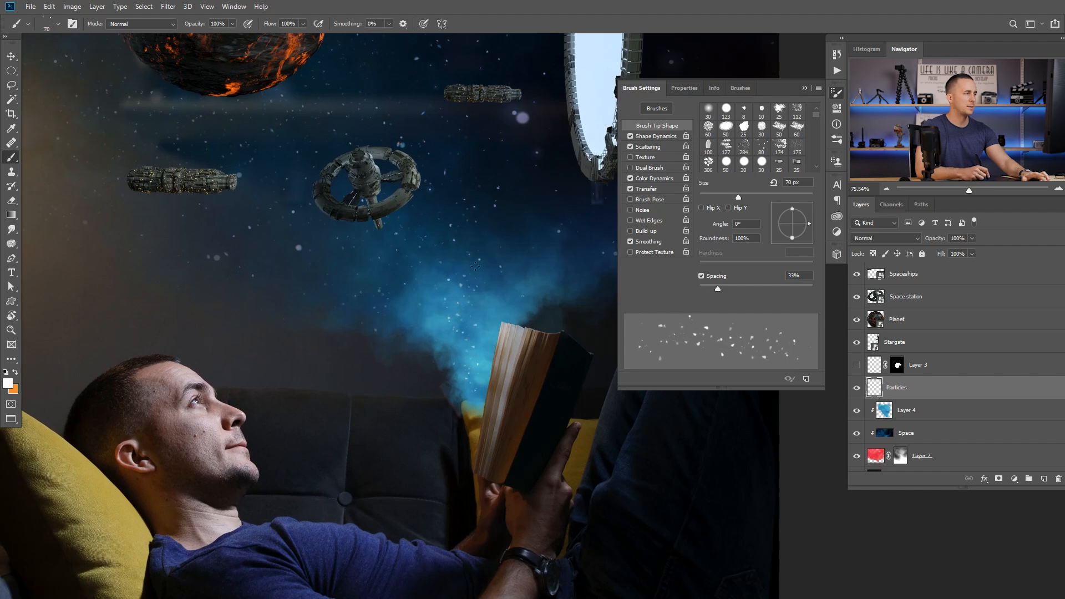
{"action": "key", "text": "bracketleft"}
{"action": "key", "text": "bracketleft"}
{"action": "key", "text": "bracketleft"}
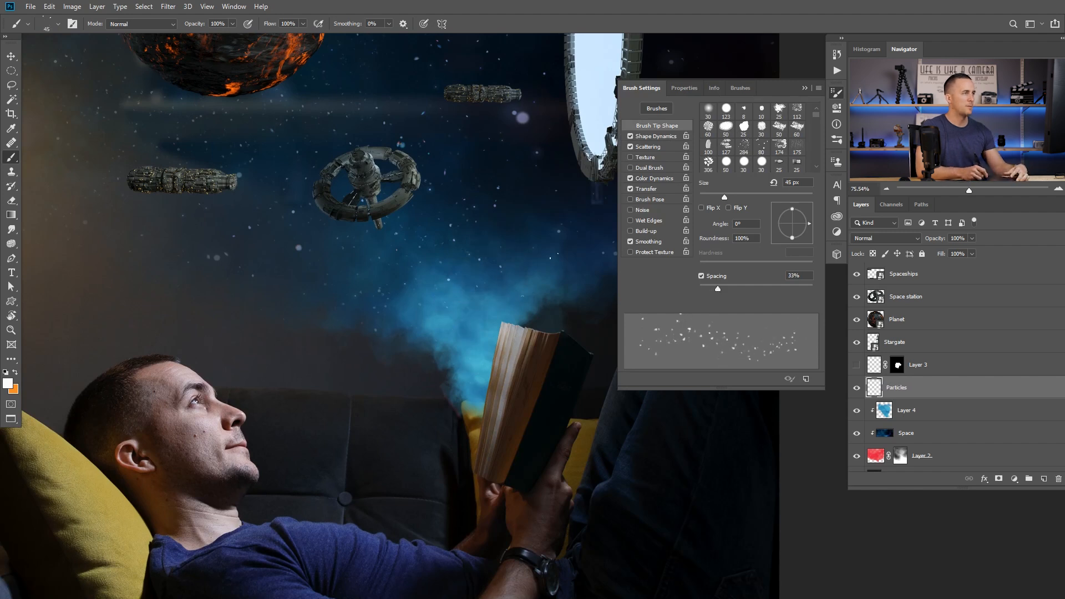
{"action": "left_click", "coordinate": [657, 136]}
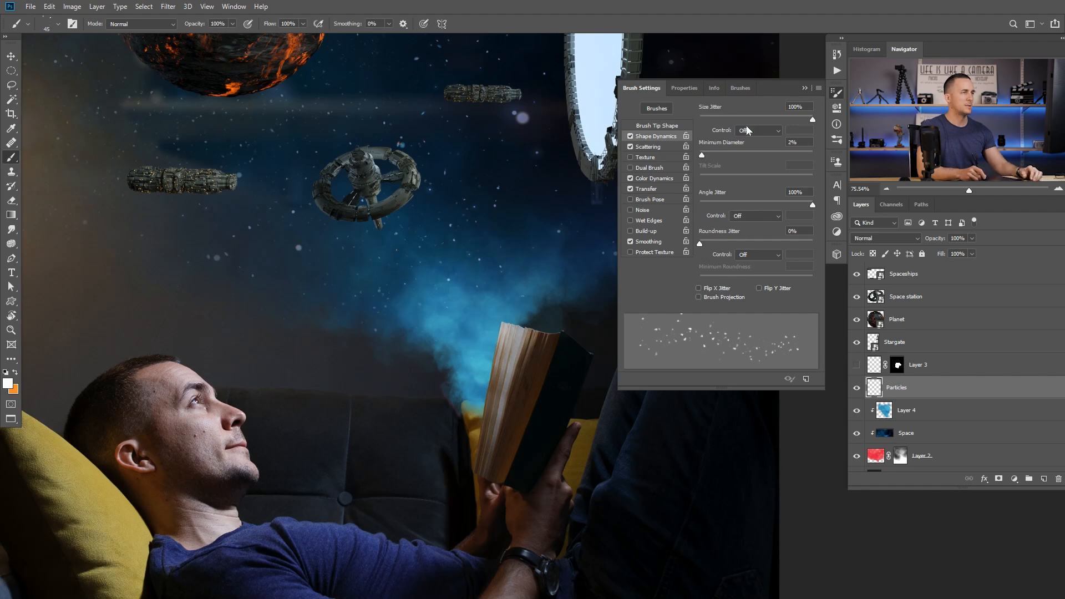
{"action": "left_click", "coordinate": [805, 88]}
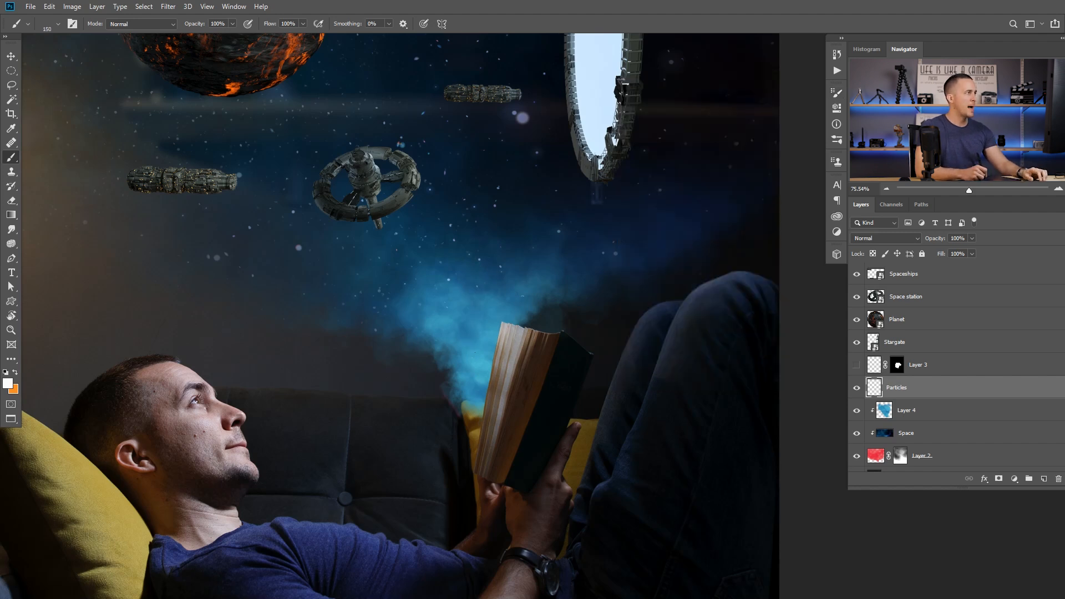
Paint fine scattered particles rising above the book on the Particles layer, enlarging the brush from 150 px to 175 px
{"action": "left_click_drag", "start_coordinate": [467, 346], "coordinate": [492, 349]}
{"action": "key", "text": "bracketright"}
{"action": "left_click_drag", "start_coordinate": [512, 277], "coordinate": [476, 303]}
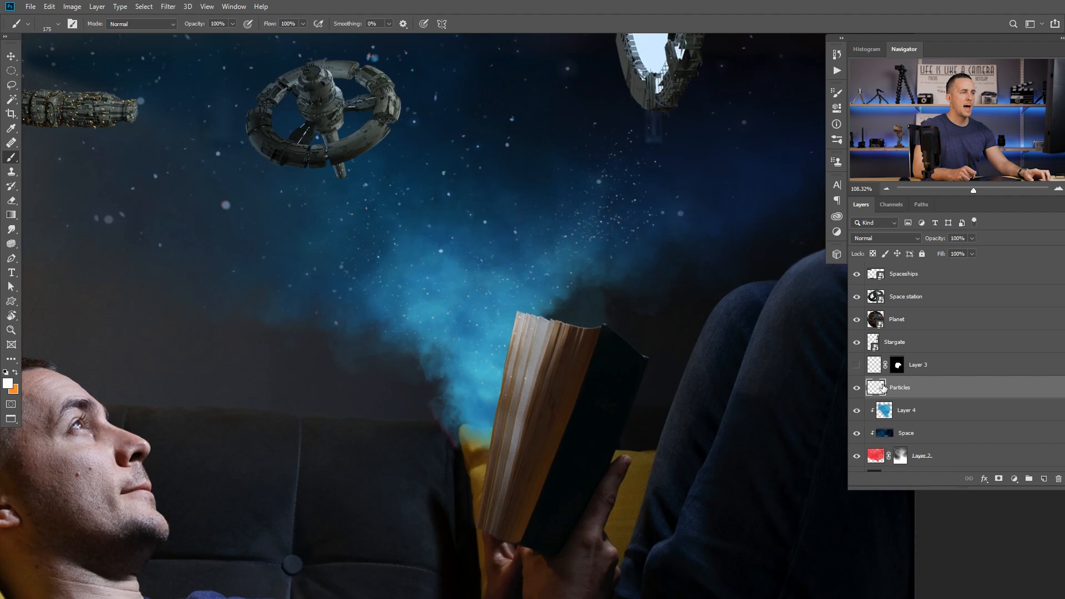
Set the Particles layer's blend mode to Linear Dodge (Add) and paint more white particles above the book with a 250 px brush
{"action": "left_click", "coordinate": [886, 238]}
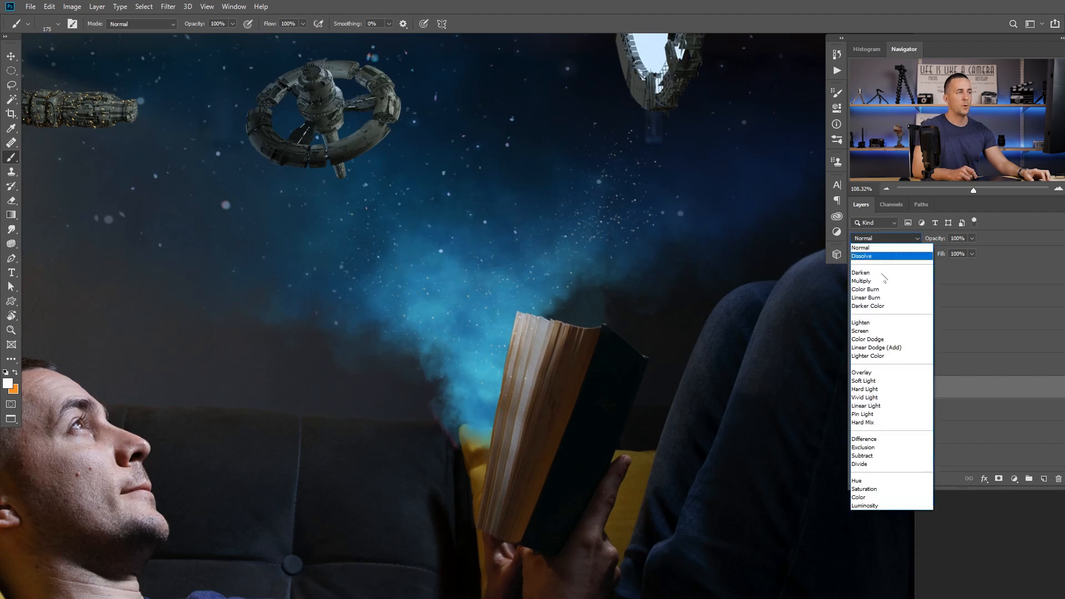
{"action": "left_click", "coordinate": [879, 347]}
{"action": "left_click_drag", "start_coordinate": [540, 293], "coordinate": [514, 315]}
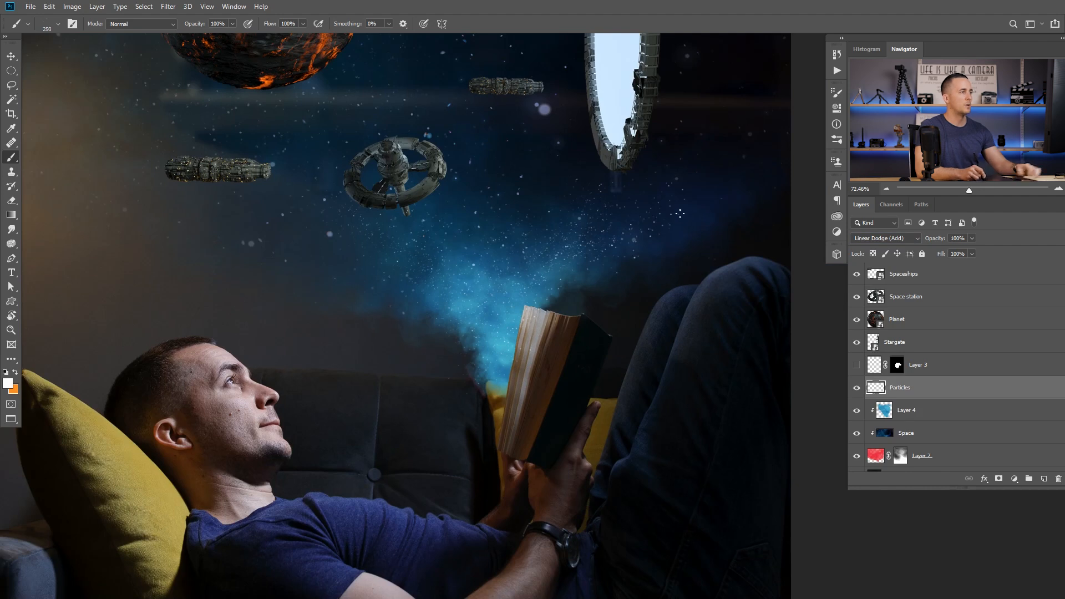
{"action": "left_click_drag", "start_coordinate": [519, 301], "coordinate": [509, 345]}
{"action": "left_click_drag", "start_coordinate": [503, 297], "coordinate": [526, 324]}
Paint orange particles above the book, and add red ones using the foreground color #f61731
{"action": "key", "text": "x"}
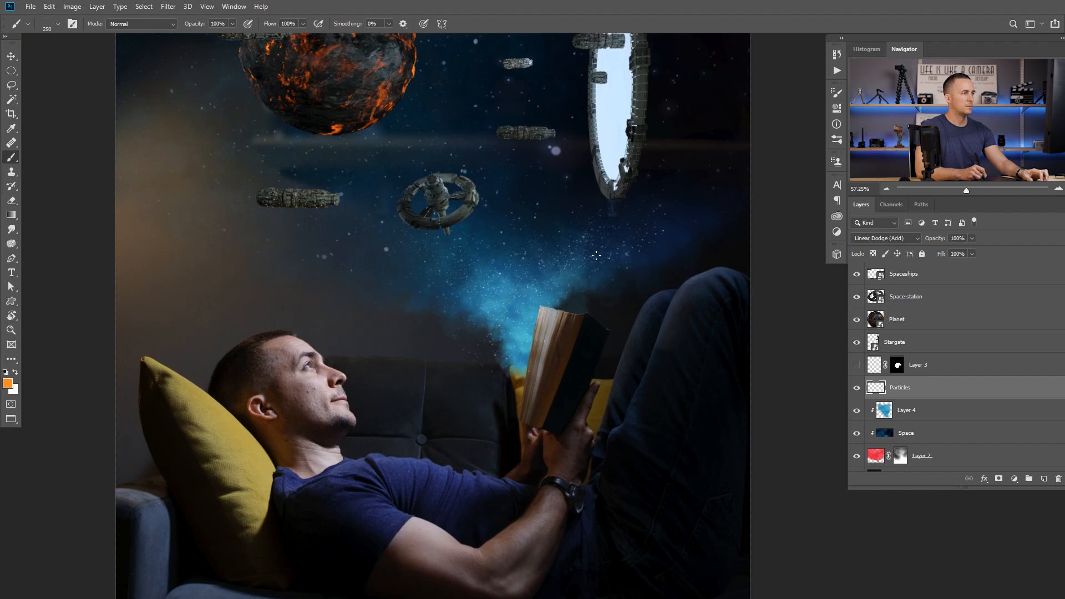
{"action": "left_click_drag", "start_coordinate": [605, 237], "coordinate": [563, 297]}
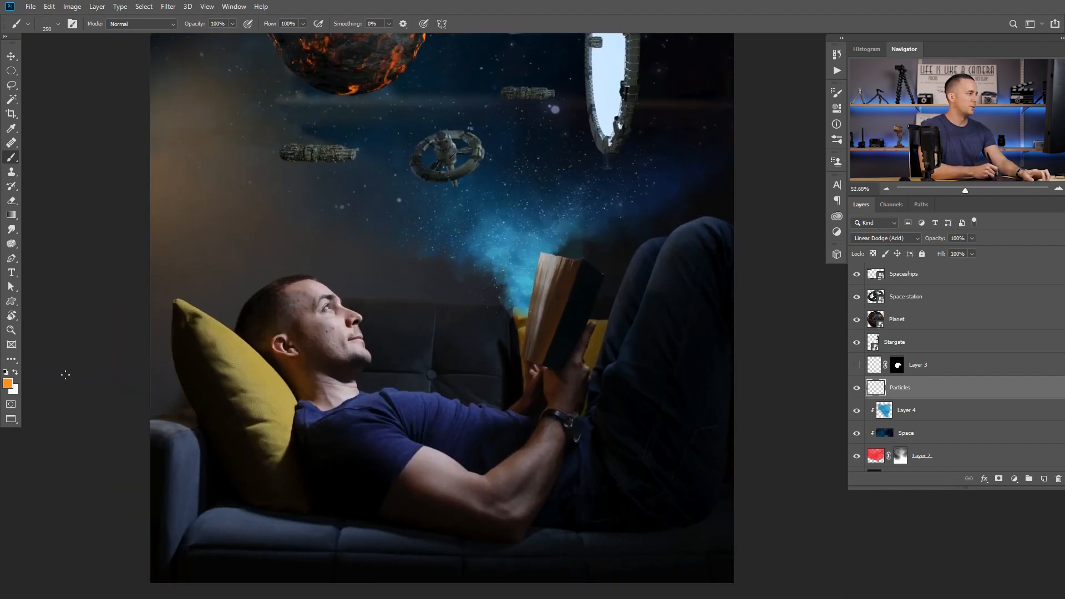
{"action": "left_click", "coordinate": [8, 384]}
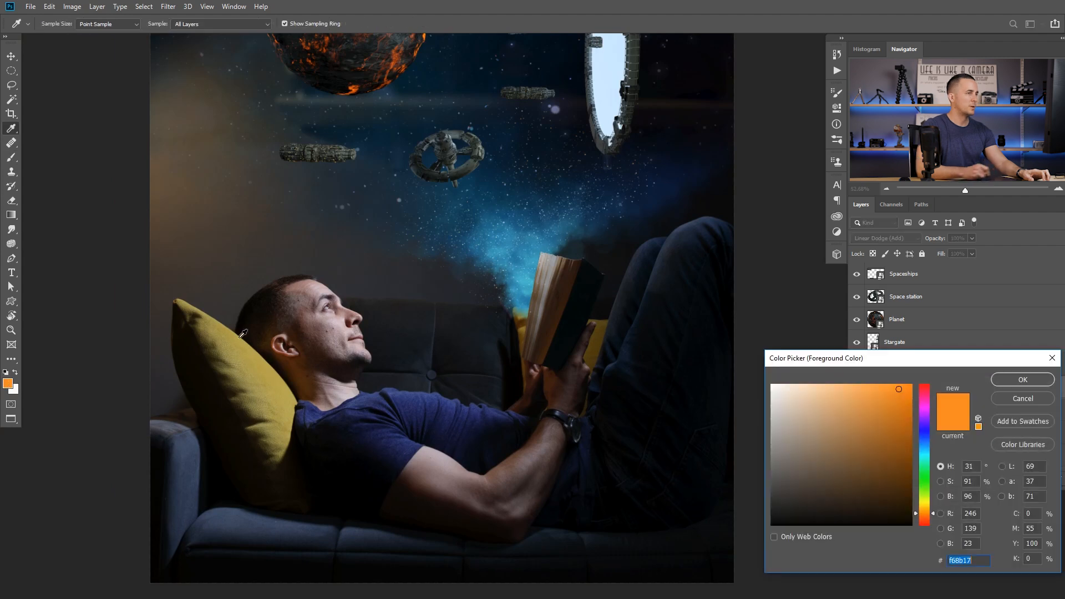
{"action": "left_click", "coordinate": [926, 388]}
{"action": "left_click", "coordinate": [1022, 380]}
{"action": "key", "text": "b"}
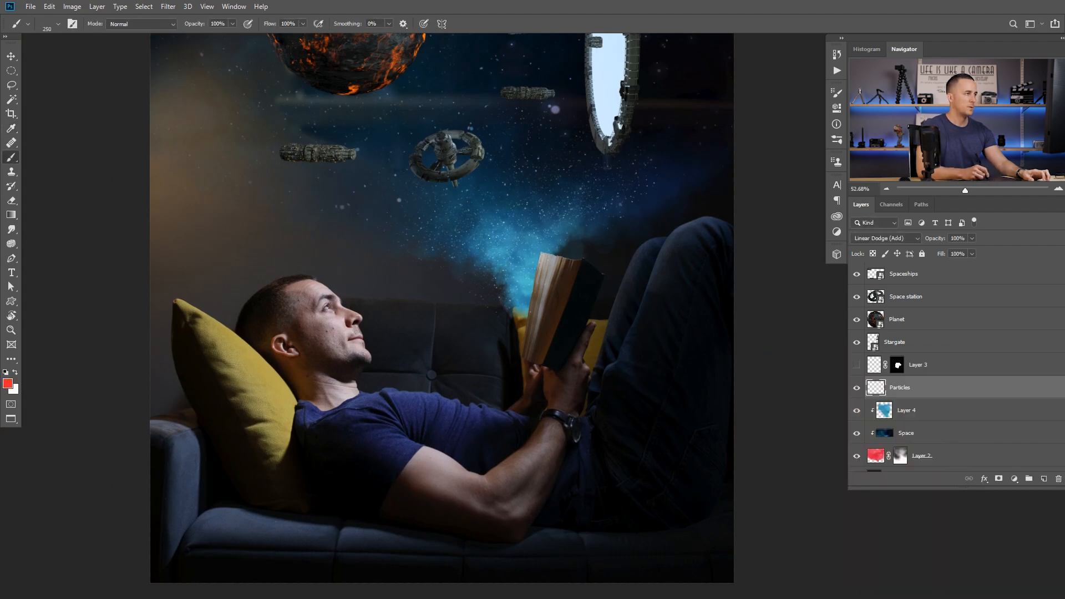
{"action": "scroll", "coordinate": [535, 248], "scroll_direction": "up", "scroll_amount": 3}
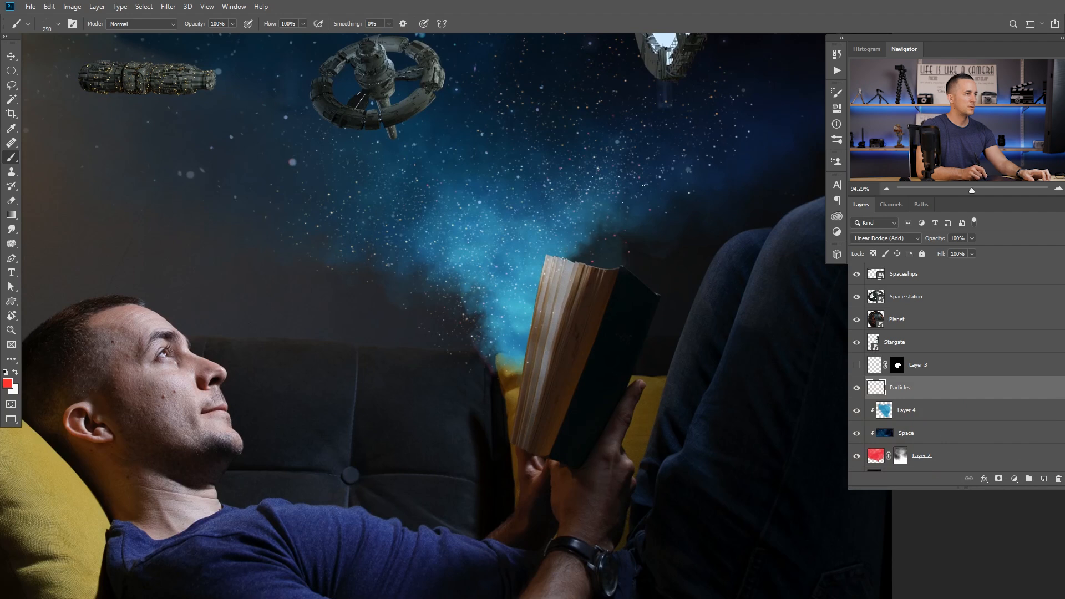
{"action": "scroll", "coordinate": [452, 327], "scroll_direction": "down", "scroll_amount": 5}
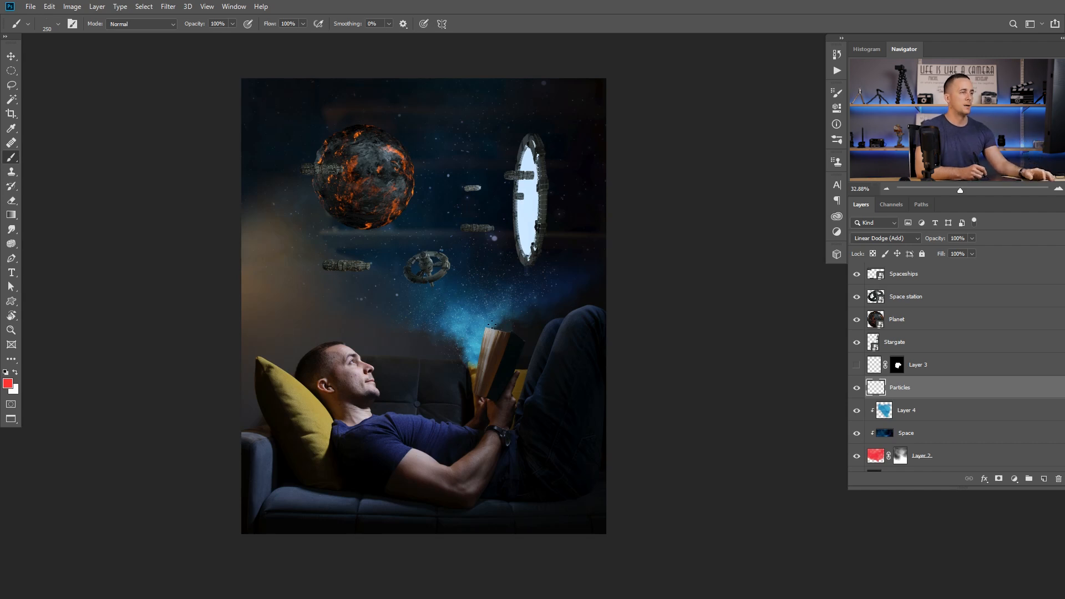
Create a layer named Glow above Spaceships and set its blend mode to Linear Dodge (Add)
{"action": "left_click", "coordinate": [922, 279]}
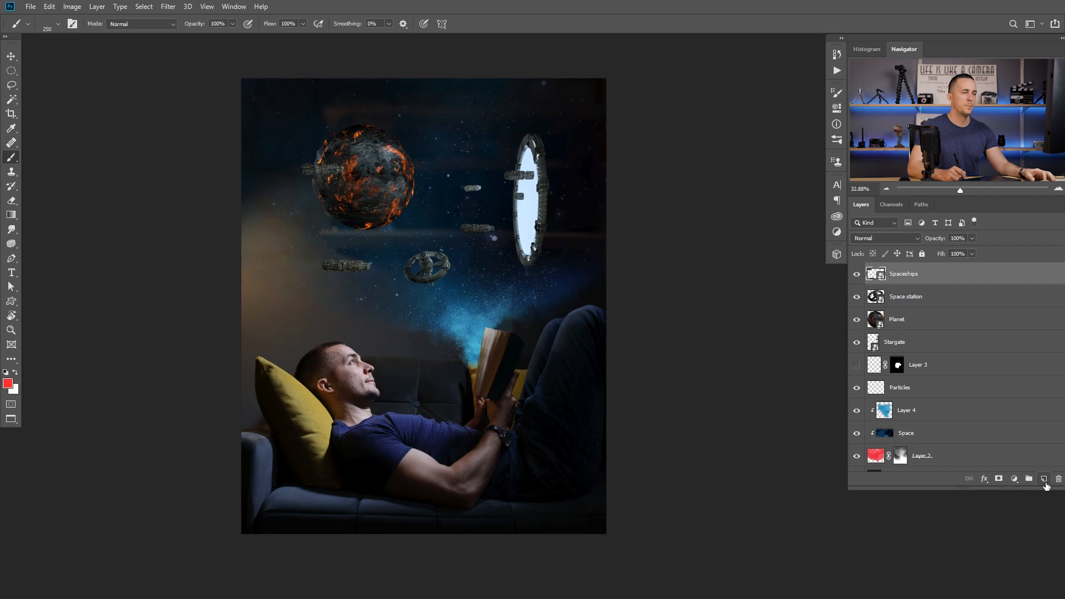
{"action": "left_click", "coordinate": [1043, 478]}
{"action": "double_click", "coordinate": [897, 275]}
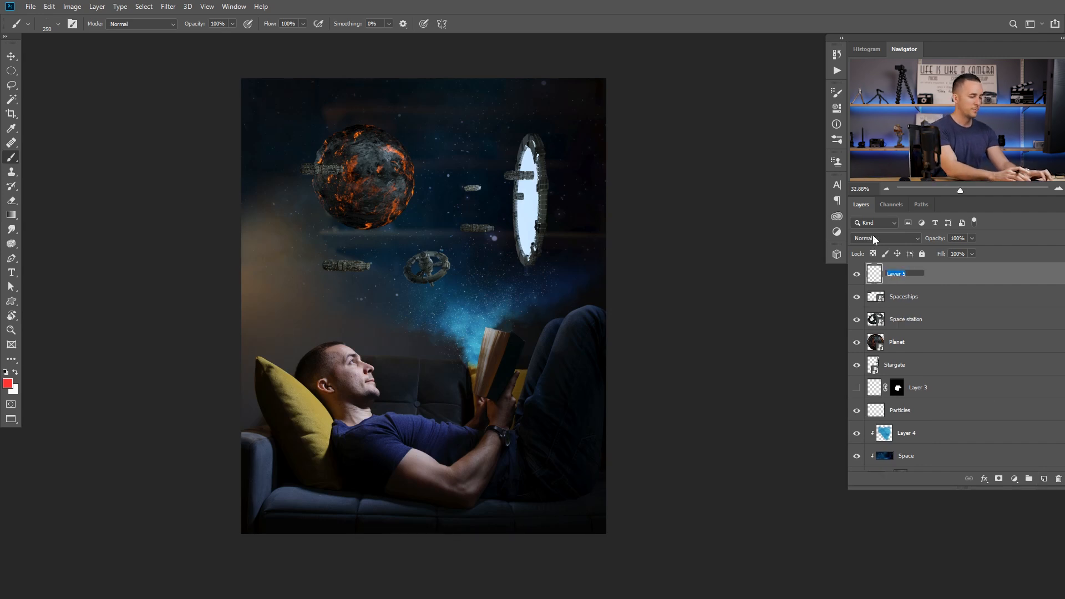
{"action": "type", "text": "Dodge"}
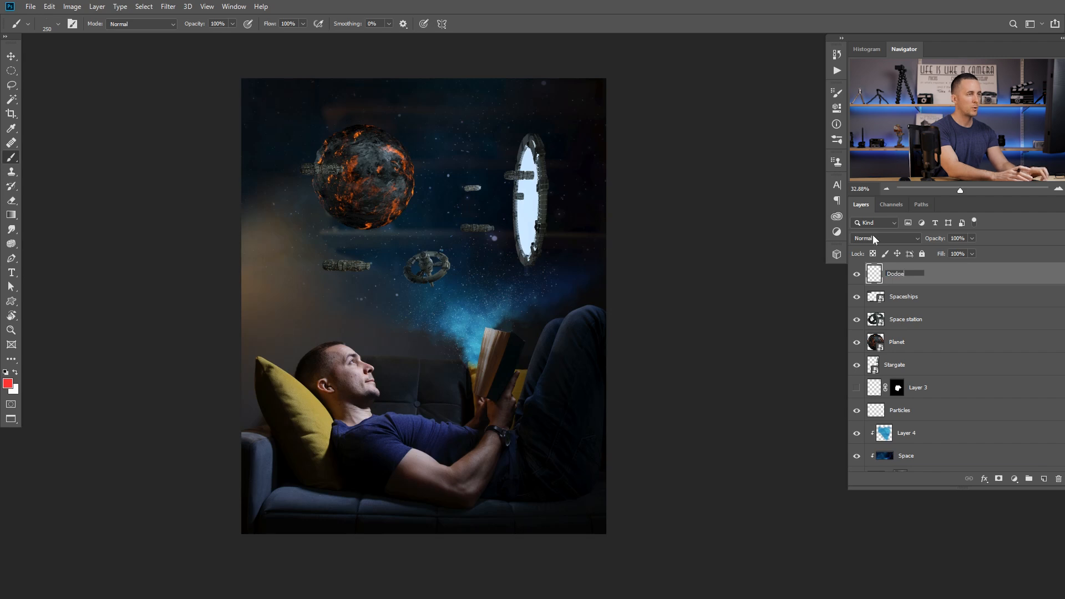
{"action": "type", "text": "Glow"}
{"action": "key", "text": "Return"}
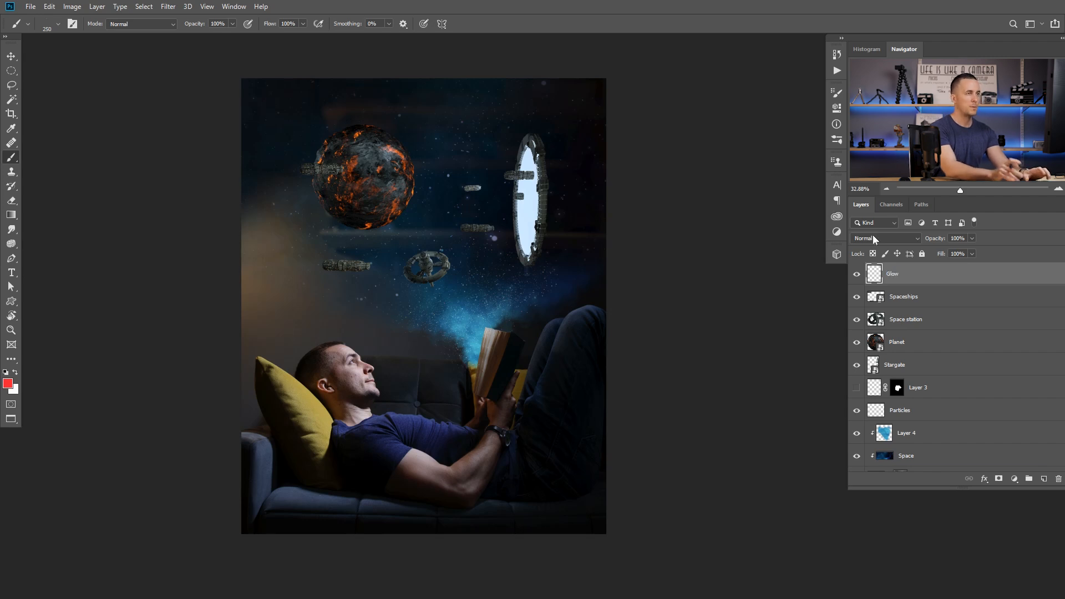
{"action": "left_click", "coordinate": [871, 238]}
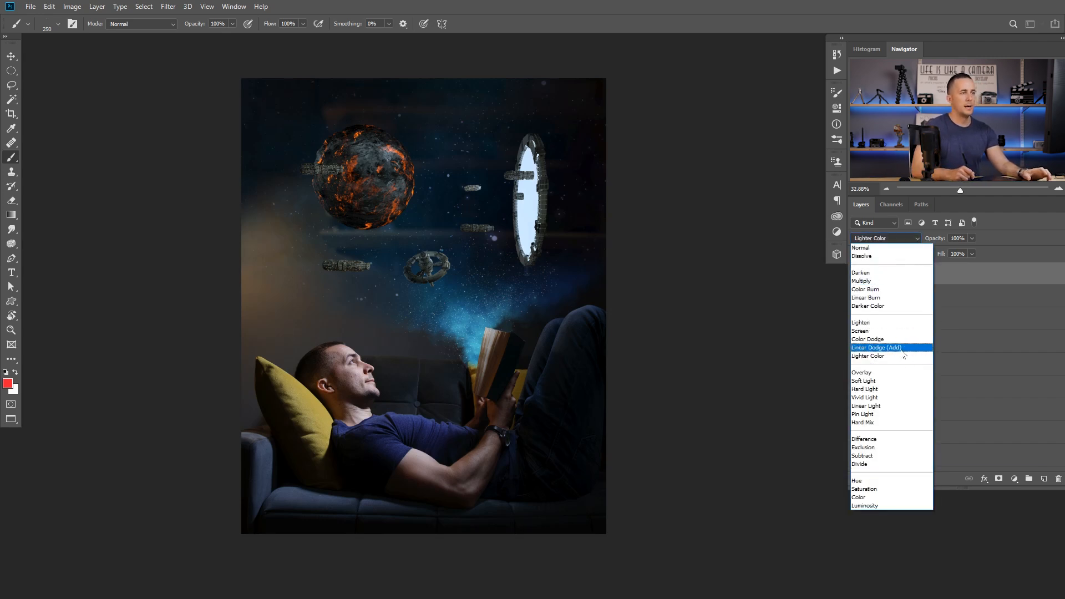
{"action": "left_click", "coordinate": [894, 348]}
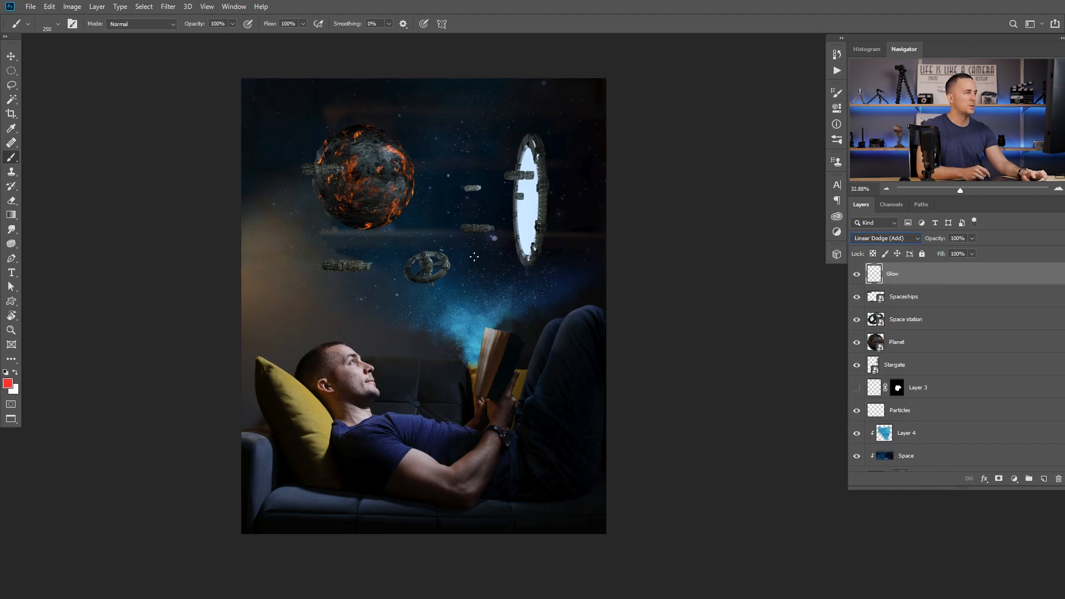
Choose the Soft Round brush at 250 px and set the foreground color to light blue #a3d4ed
{"action": "right_click", "coordinate": [474, 257]}
{"action": "scroll", "coordinate": [765, 388], "scroll_direction": "up", "scroll_amount": 10}
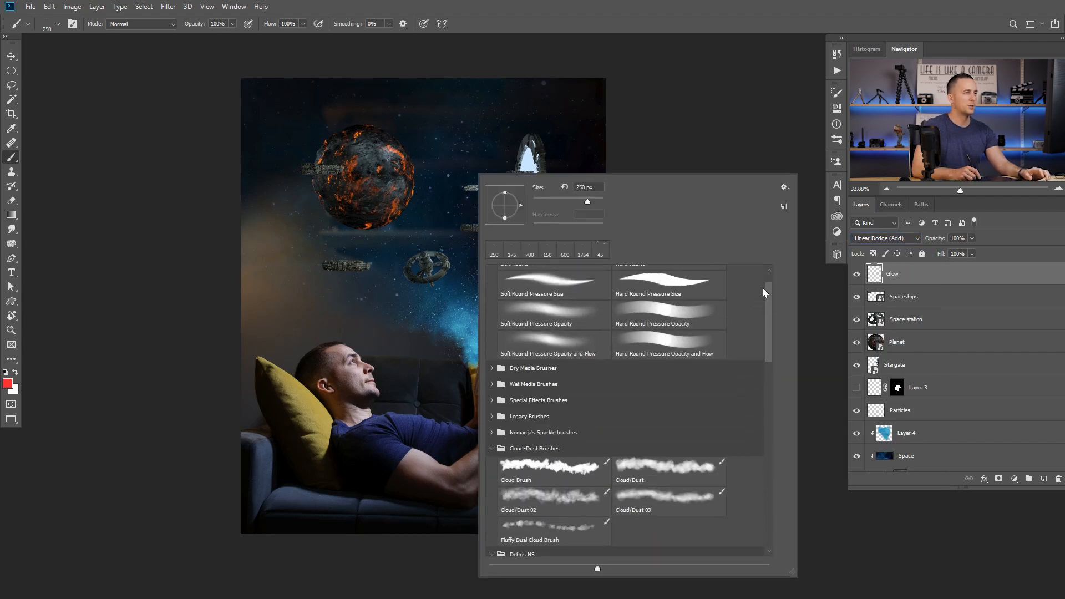
{"action": "left_click", "coordinate": [541, 294]}
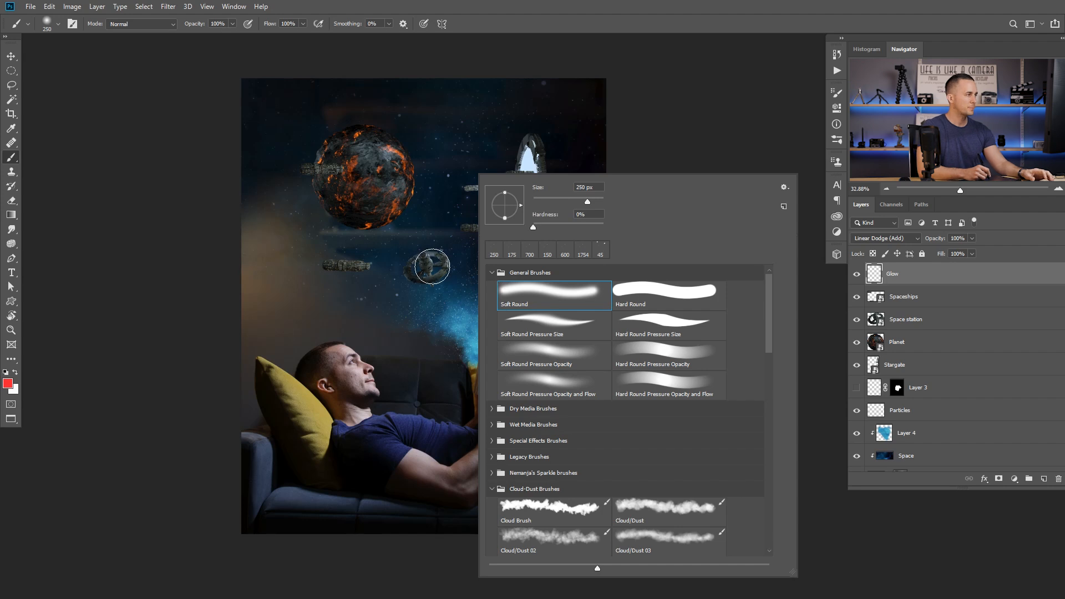
{"action": "left_click", "coordinate": [8, 382]}
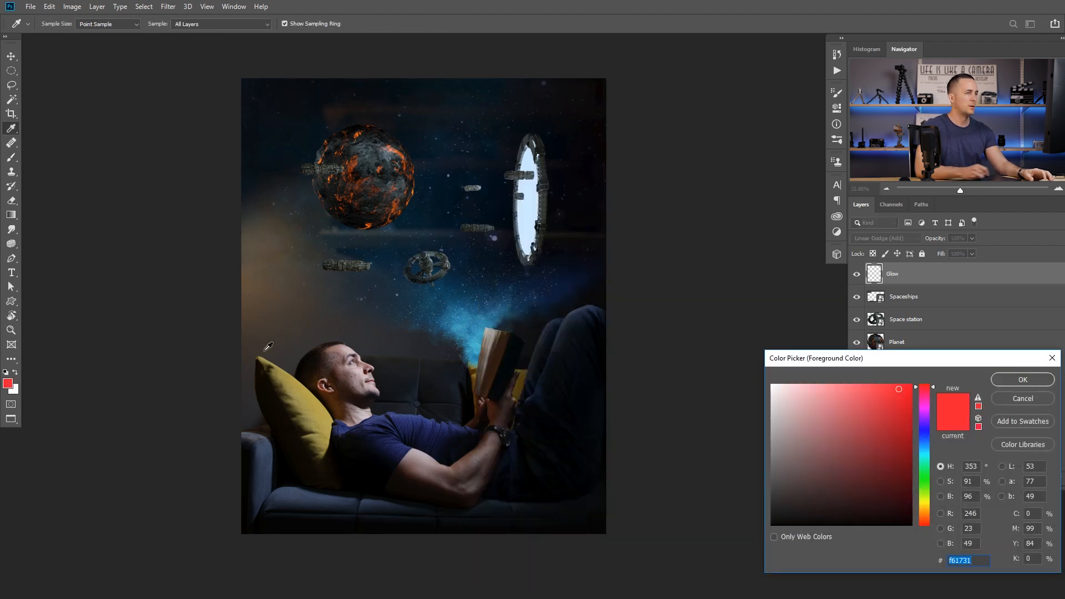
{"action": "left_click", "coordinate": [925, 447]}
{"action": "left_click_drag", "start_coordinate": [806, 391], "coordinate": [815, 392]}
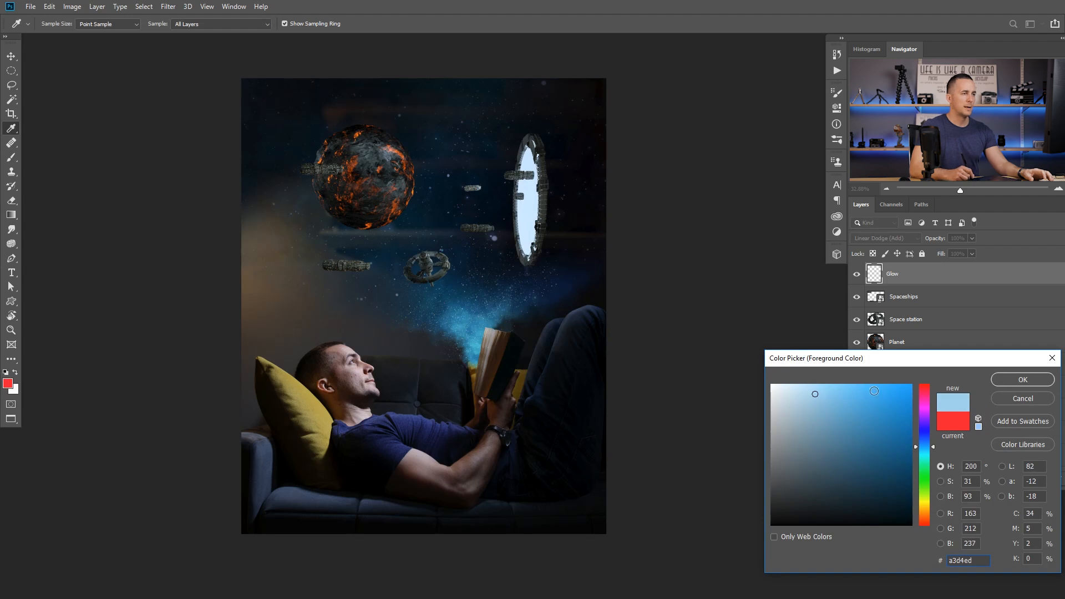
{"action": "left_click", "coordinate": [1001, 382]}
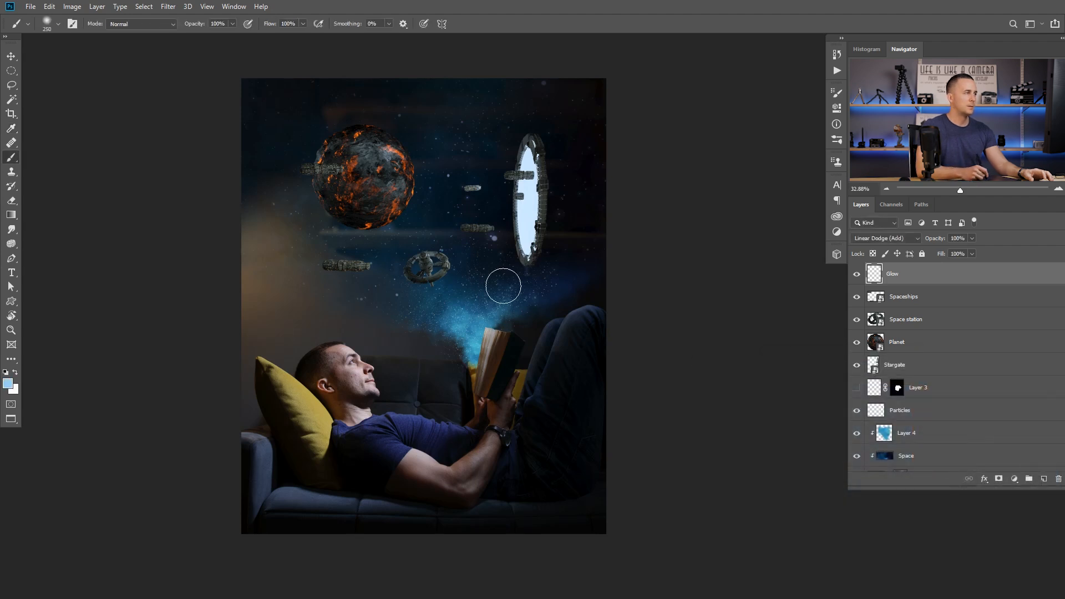
Try glow strokes over the stargate, set the brush opacity to 10%, and undo all the test strokes
{"action": "mouse_move", "coordinate": [516, 171]}
{"action": "left_mouse_down"}
{"action": "mouse_move", "coordinate": [518, 261]}
{"action": "mouse_move", "coordinate": [438, 238]}
{"action": "mouse_move", "coordinate": [453, 281]}
{"action": "mouse_move", "coordinate": [488, 271]}
{"action": "left_mouse_up"}
{"action": "key", "text": "ctrl+z"}
{"action": "key", "text": "1"}
{"action": "mouse_move", "coordinate": [526, 178]}
{"action": "left_mouse_down"}
{"action": "mouse_move", "coordinate": [525, 258]}
{"action": "mouse_move", "coordinate": [512, 188]}
{"action": "mouse_move", "coordinate": [499, 233]}
{"action": "mouse_move", "coordinate": [520, 168]}
{"action": "mouse_move", "coordinate": [510, 193]}
{"action": "mouse_move", "coordinate": [520, 265]}
{"action": "left_mouse_up"}
{"action": "key", "text": "ctrl+z"}
{"action": "key", "text": "ctrl+z"}
{"action": "key", "text": "ctrl+z"}
{"action": "key", "text": "ctrl+z"}
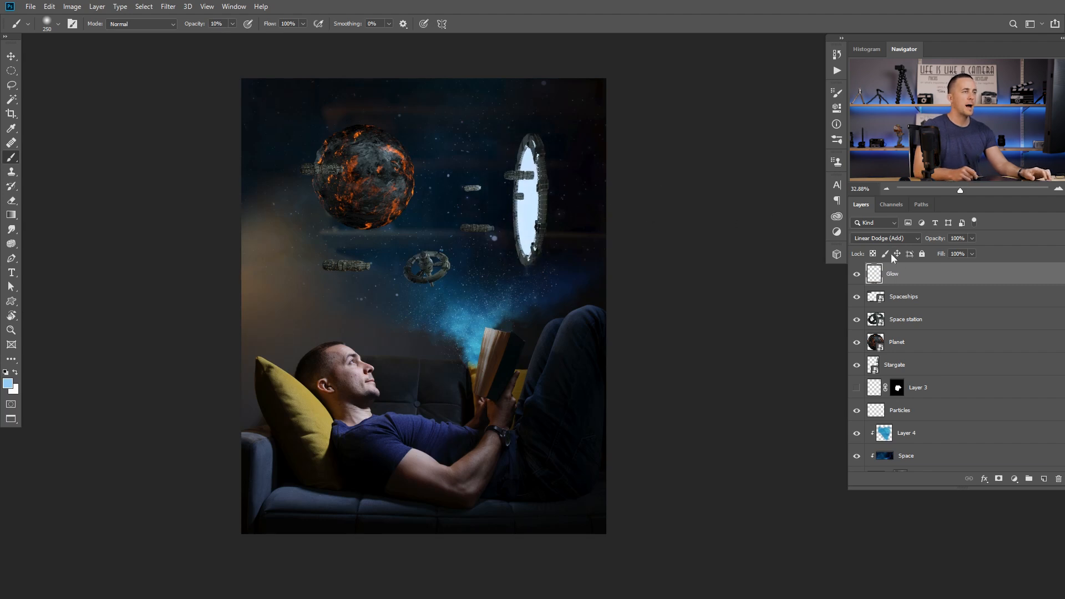
Set the Glow layer to Overlay and paint a soft glow along the stargate, enlarging the brush to 300 px
{"action": "left_click", "coordinate": [877, 238]}
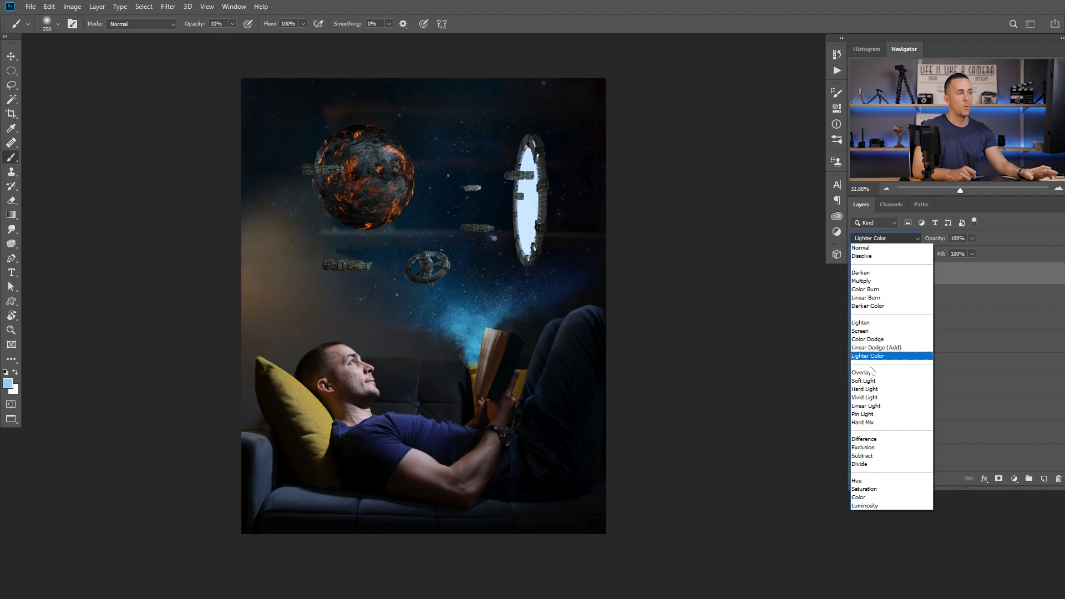
{"action": "left_click", "coordinate": [862, 372]}
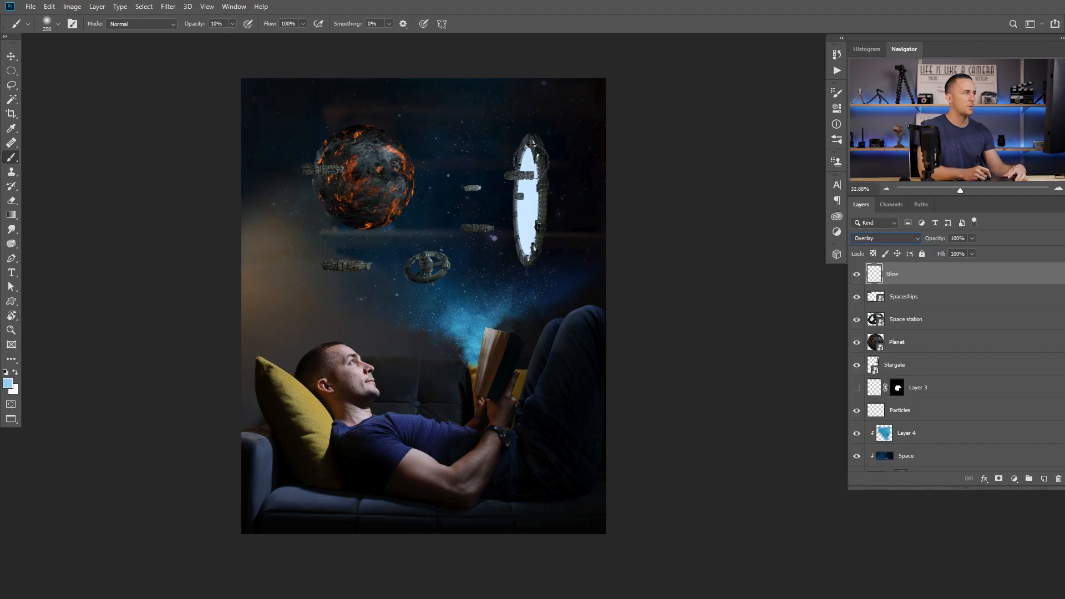
{"action": "left_click_drag", "start_coordinate": [521, 149], "coordinate": [526, 262]}
{"action": "key", "text": "]"}
{"action": "mouse_move", "coordinate": [523, 145]}
{"action": "left_mouse_down"}
{"action": "mouse_move", "coordinate": [519, 257]}
{"action": "mouse_move", "coordinate": [516, 222]}
{"action": "left_mouse_up"}
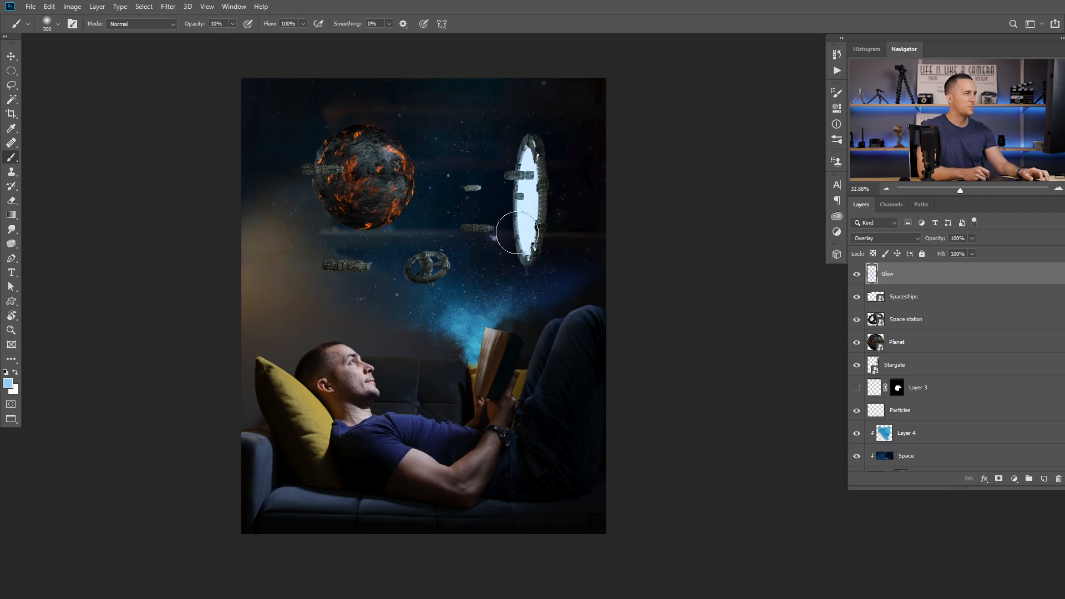
Paint soft light on the man's face and shoulder at 300 px and along the stargate at 200 px
{"action": "left_click_drag", "start_coordinate": [364, 351], "coordinate": [388, 399]}
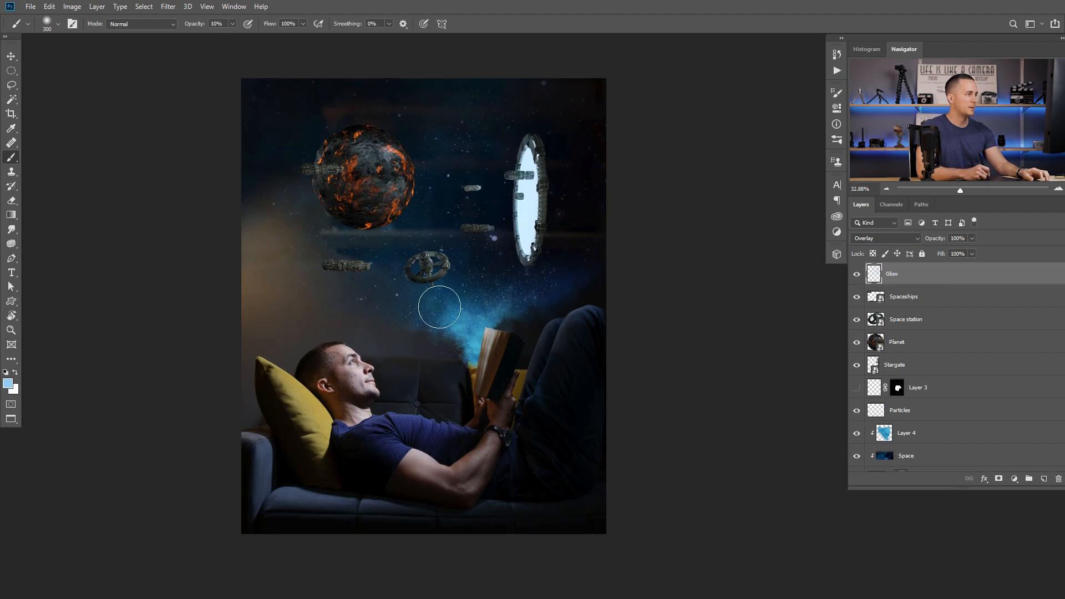
{"action": "key", "text": "]"}
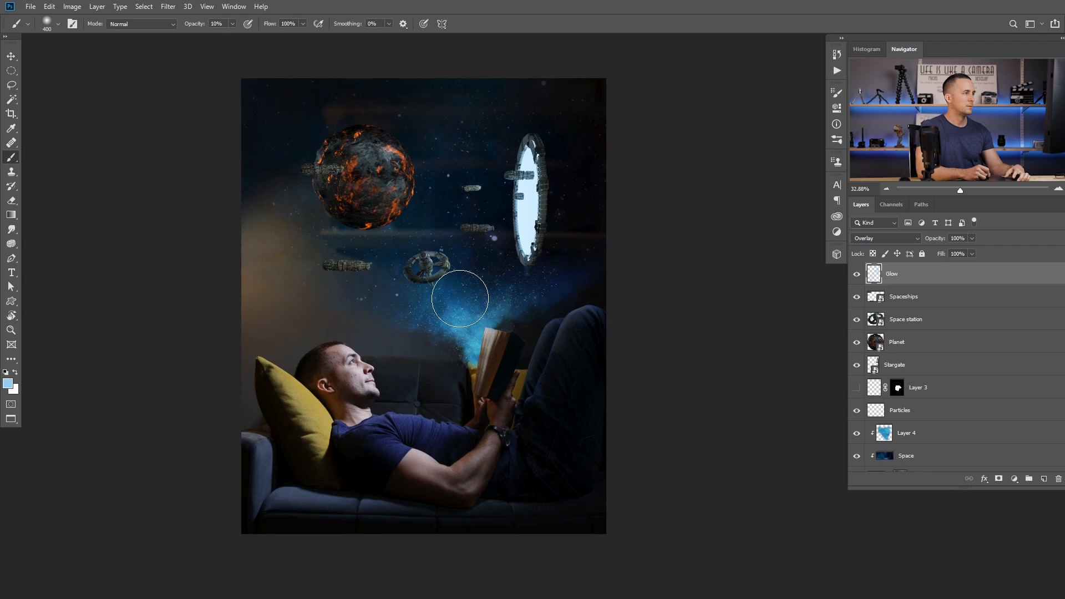
{"action": "key", "text": "bracketleft"}
{"action": "key", "text": "bracketleft"}
{"action": "left_click_drag", "start_coordinate": [518, 176], "coordinate": [522, 250]}
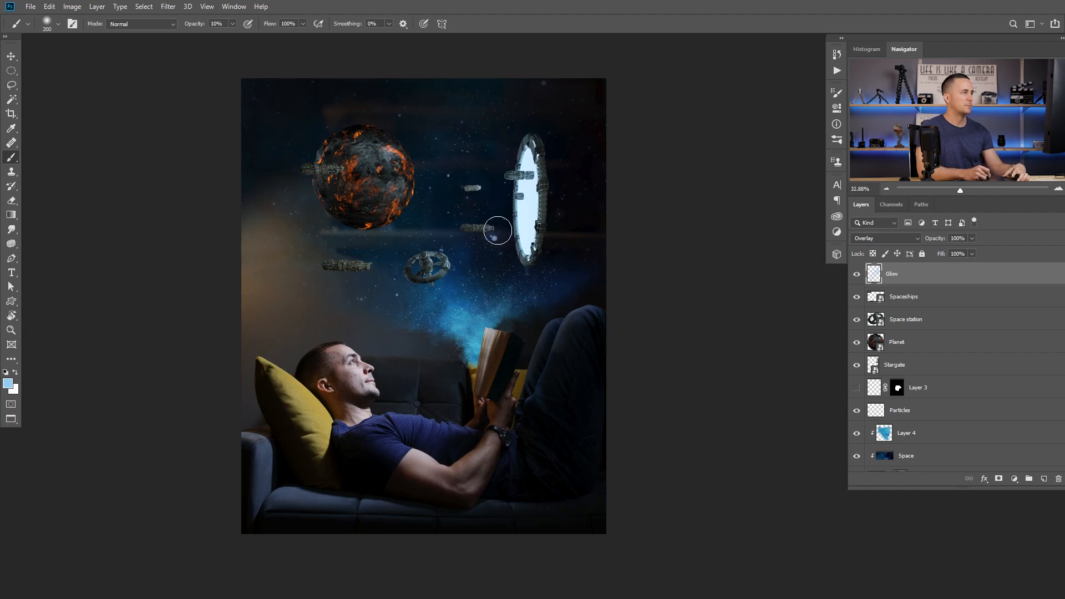
{"action": "key", "text": "bracketright"}
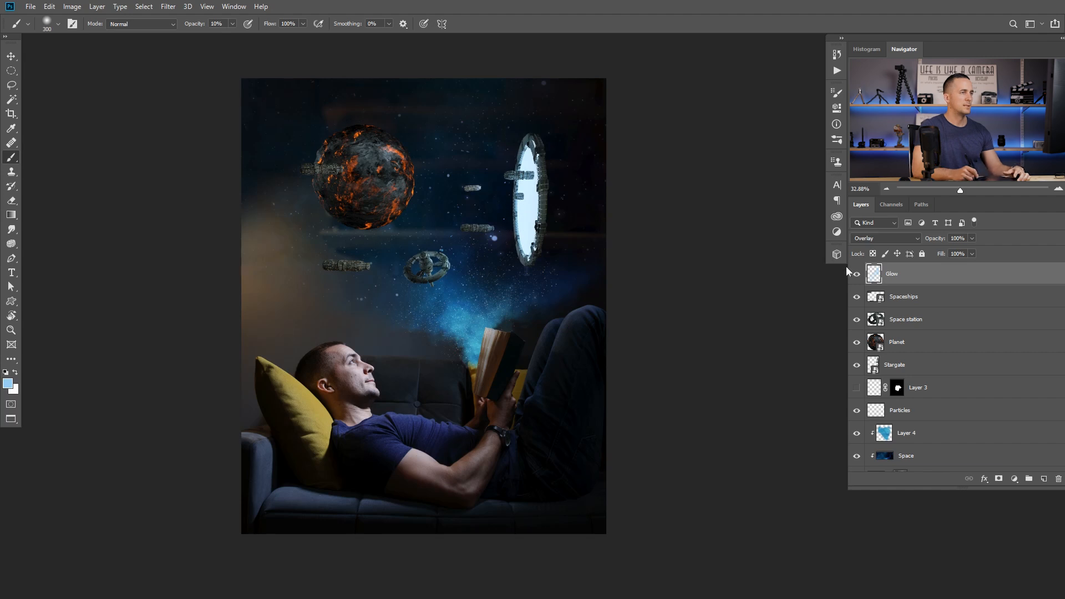
Compare the composite with the Glow layer hidden and shown
{"action": "left_click", "coordinate": [856, 275]}
{"action": "left_click", "coordinate": [857, 275]}
{"action": "left_click", "coordinate": [857, 273]}
{"action": "left_click", "coordinate": [857, 273]}
{"action": "left_click", "coordinate": [856, 274]}
{"action": "left_click", "coordinate": [856, 274]}
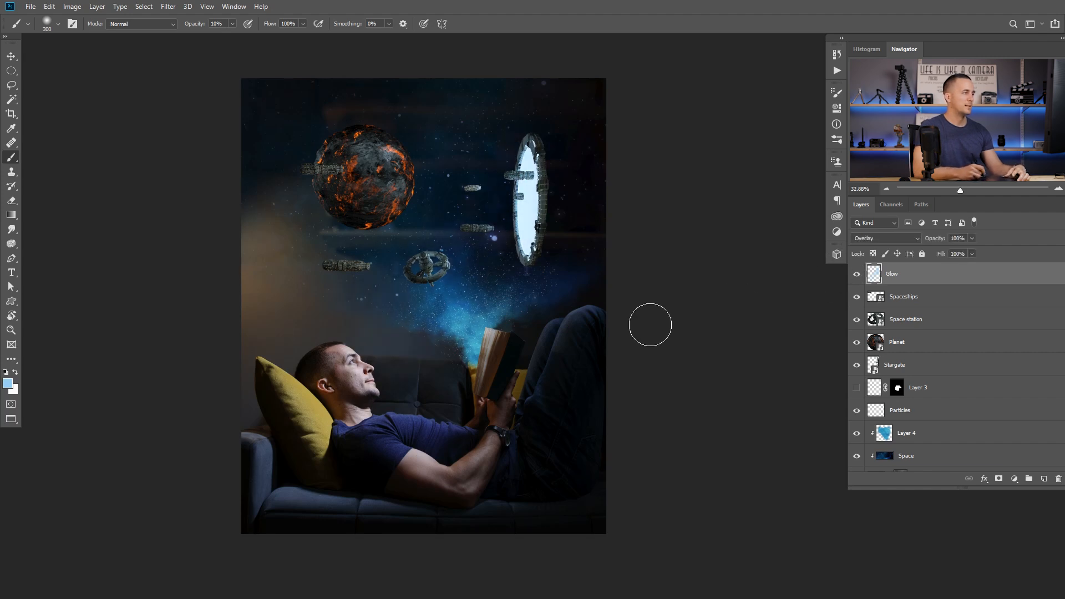
Paint soft light-blue highlights on the planet with a 175 px brush and compare with the Glow layer hidden
{"action": "key", "text": "bracketleft"}
{"action": "key", "text": "bracketleft"}
{"action": "key", "text": "bracketleft"}
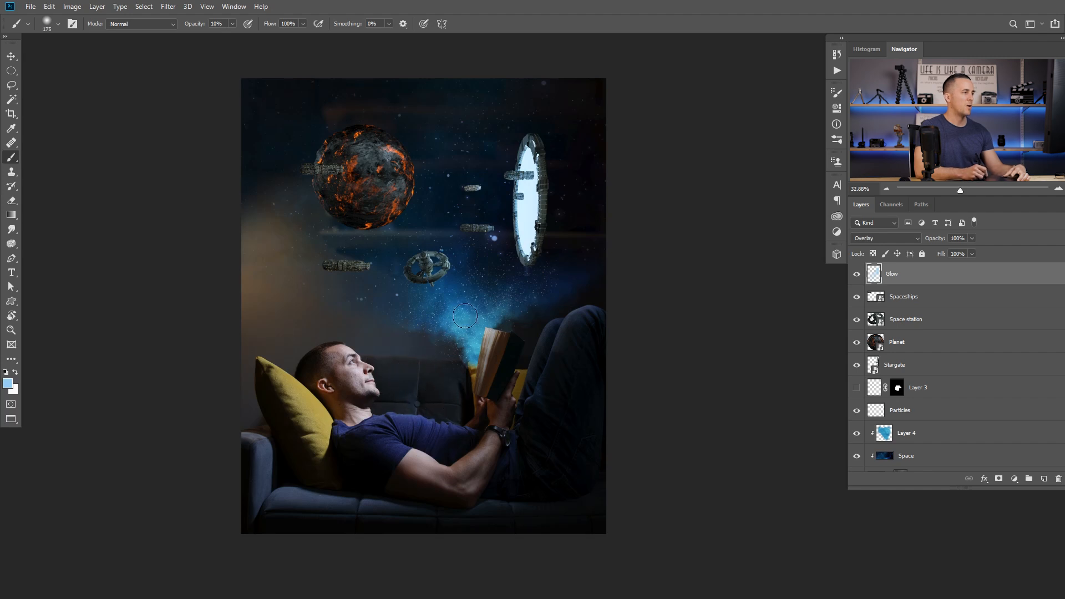
{"action": "key", "text": "bracketright"}
{"action": "key", "text": "bracketright"}
{"action": "key", "text": "bracketleft"}
{"action": "key", "text": "bracketleft"}
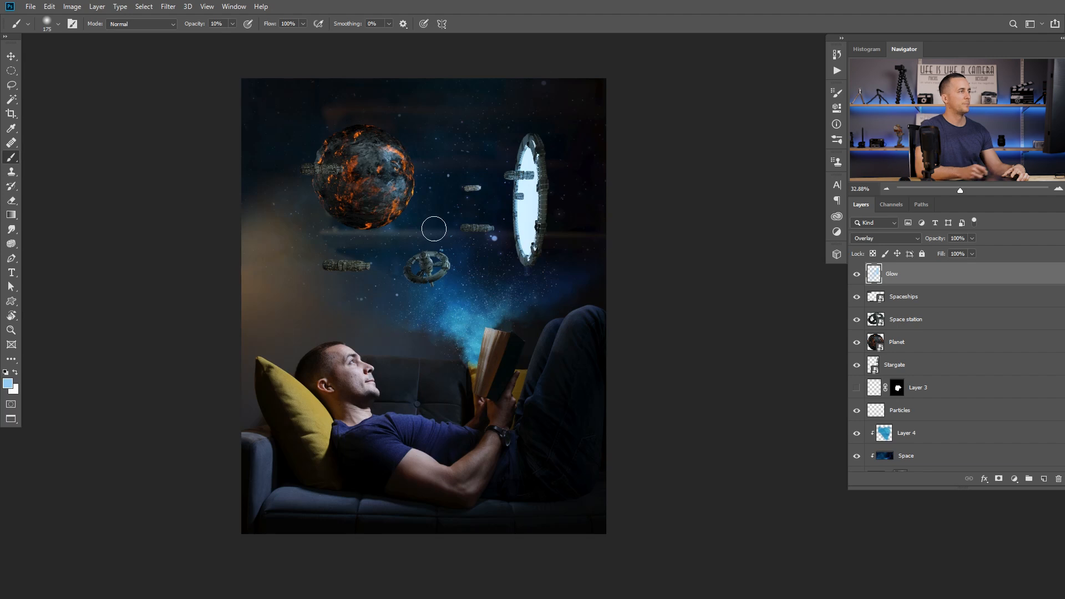
{"action": "left_click", "coordinate": [856, 274]}
{"action": "left_click", "coordinate": [855, 274]}
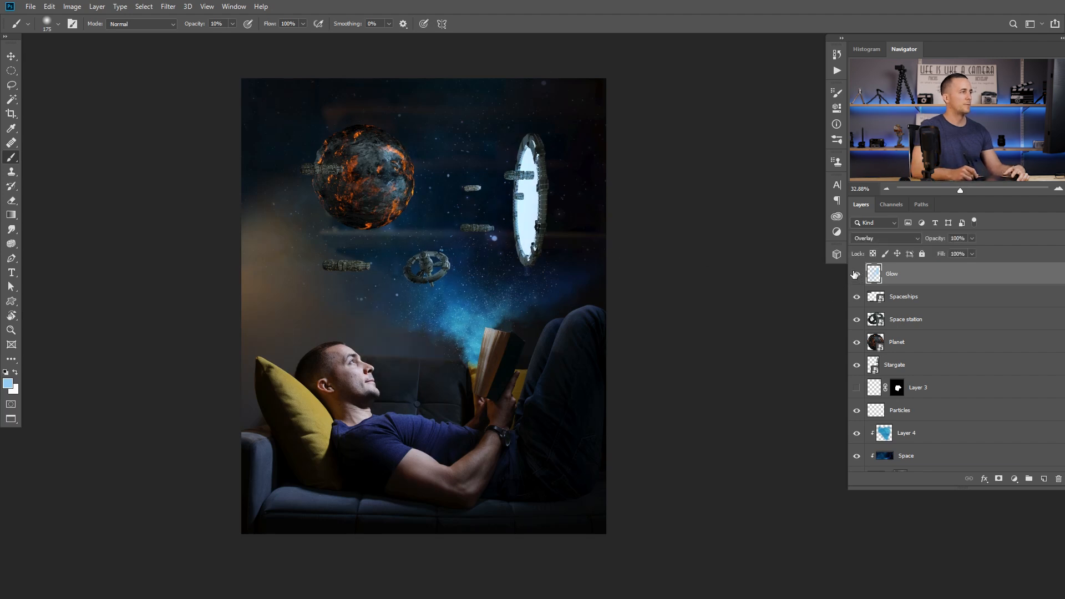
Paint light-blue highlights on the space station, reducing the brush to 90 px and smaller for the fine edges
{"action": "key", "text": "bracketleft"}
{"action": "key", "text": "bracketleft"}
{"action": "key", "text": "bracketleft"}
{"action": "key", "text": "bracketleft"}
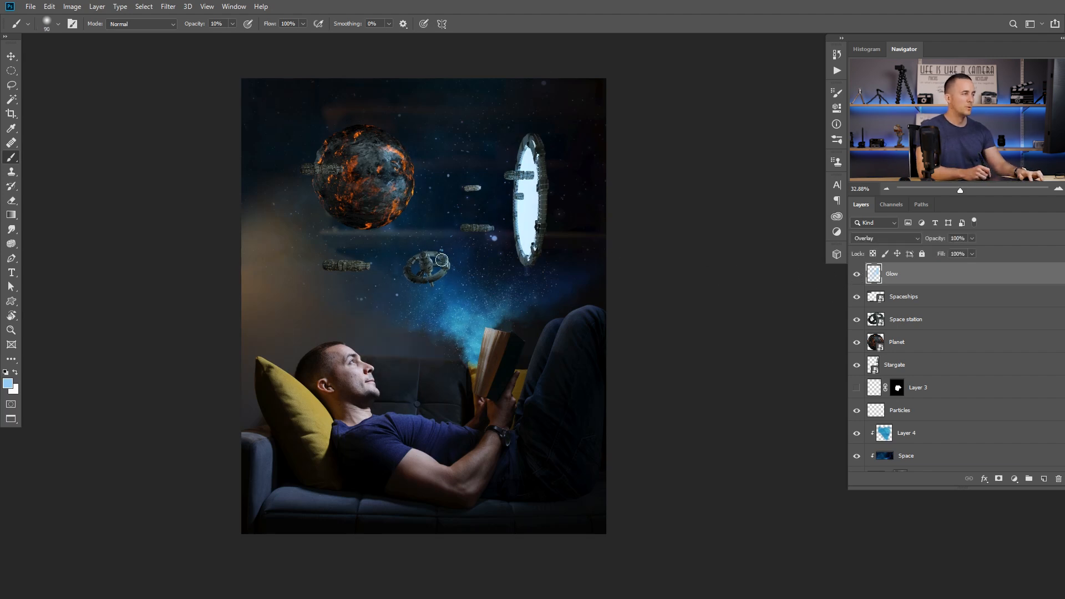
{"action": "scroll", "coordinate": [441, 260], "scroll_direction": "up", "scroll_amount": 3}
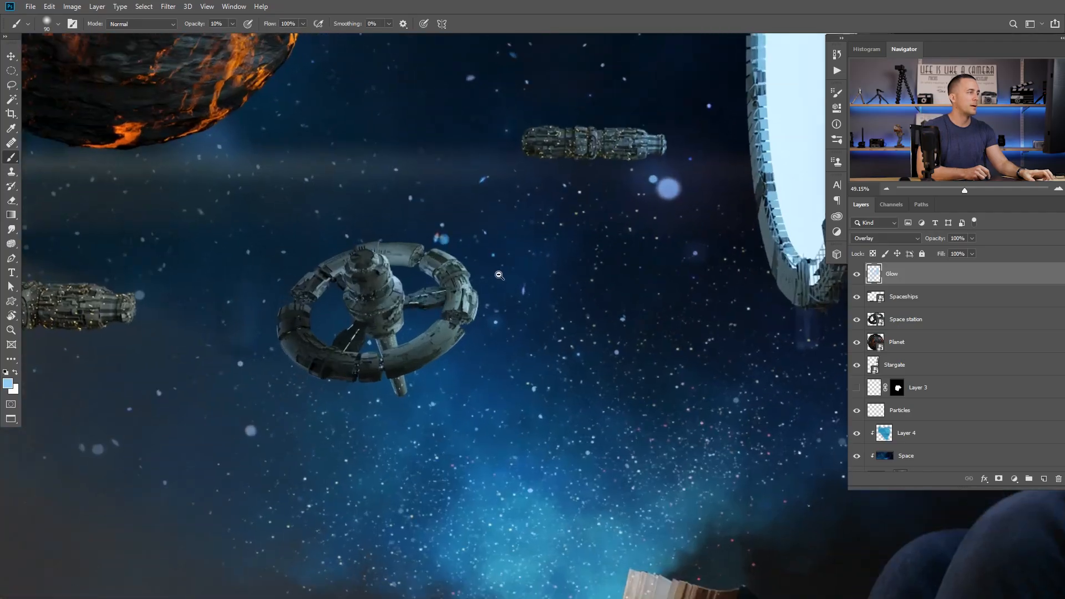
{"action": "scroll", "coordinate": [523, 250], "scroll_direction": "up", "scroll_amount": 3}
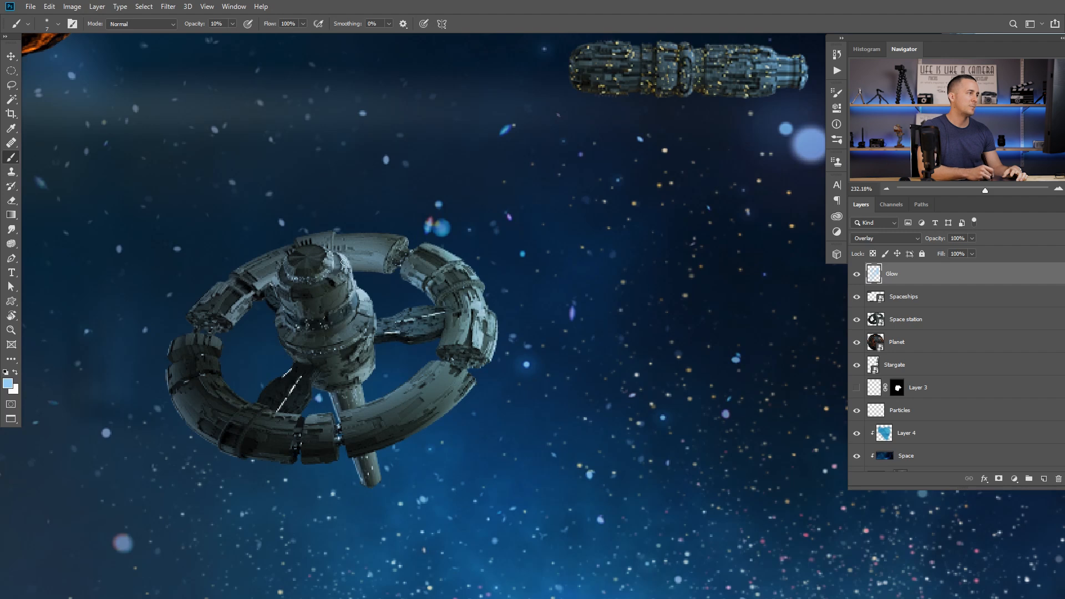
{"action": "scroll", "coordinate": [541, 261], "scroll_direction": "down", "scroll_amount": 5}
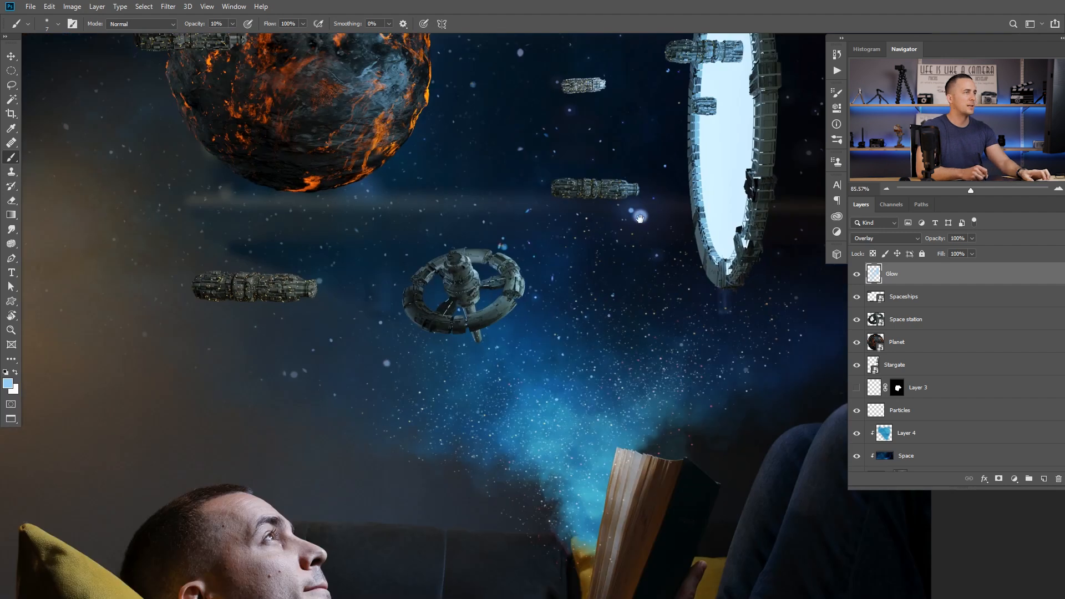
Paint fine light-blue highlights on the man's shirt folds with a small brush, enlarging it to 20 px
{"action": "left_click_drag", "start_coordinate": [611, 168], "coordinate": [478, 246]}
{"action": "left_click_drag", "start_coordinate": [174, 440], "coordinate": [397, 178]}
{"action": "scroll", "coordinate": [418, 318], "scroll_direction": "up", "scroll_amount": 4}
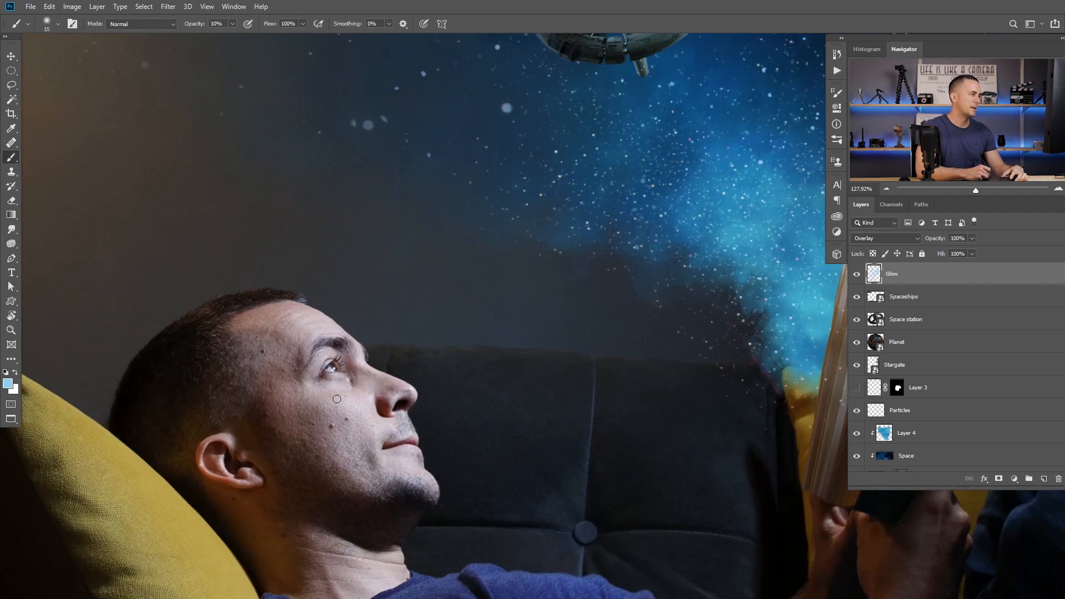
{"action": "left_click_drag", "start_coordinate": [437, 493], "coordinate": [423, 317]}
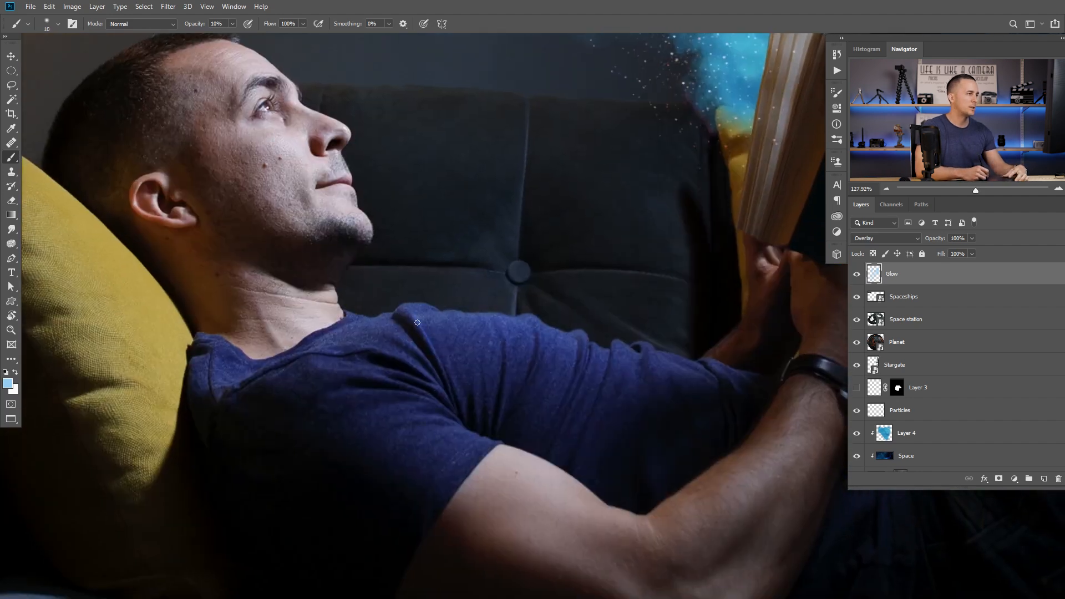
{"action": "key", "text": "bracketright"}
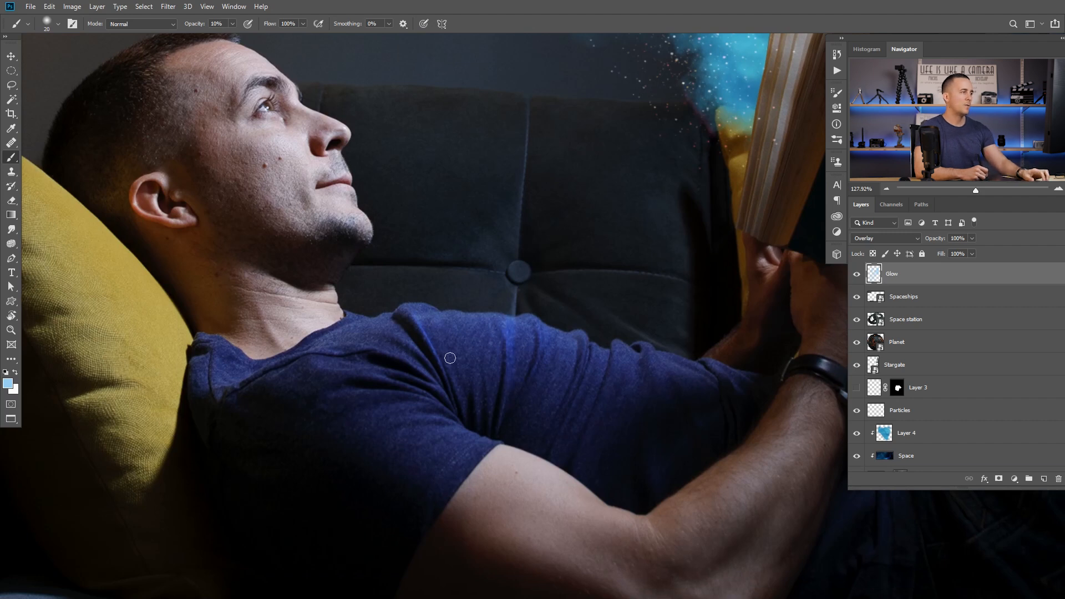
{"action": "key", "text": "ctrl+minus"}
{"action": "key", "text": "ctrl+minus"}
{"action": "left_click_drag", "start_coordinate": [567, 241], "coordinate": [527, 329]}
{"action": "mouse_move", "coordinate": [528, 290]}
{"action": "left_mouse_down"}
{"action": "mouse_move", "coordinate": [520, 303]}
{"action": "mouse_move", "coordinate": [532, 295]}
{"action": "left_mouse_up"}
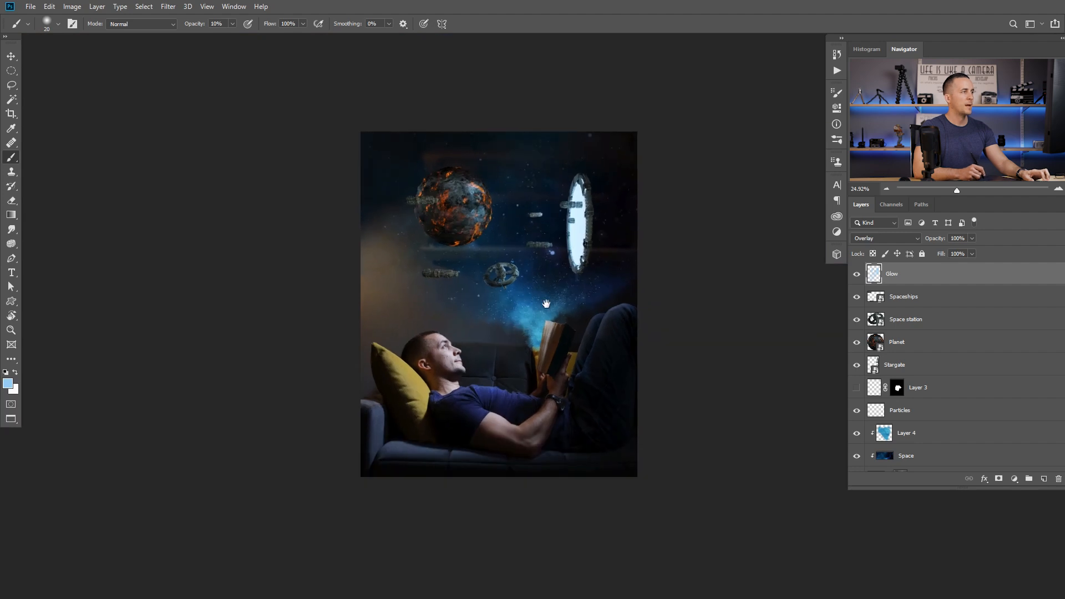
Add a layer named Planet glow above the Glow layer and set its blend mode to Linear Dodge (Add)
{"action": "left_click", "coordinate": [1043, 478]}
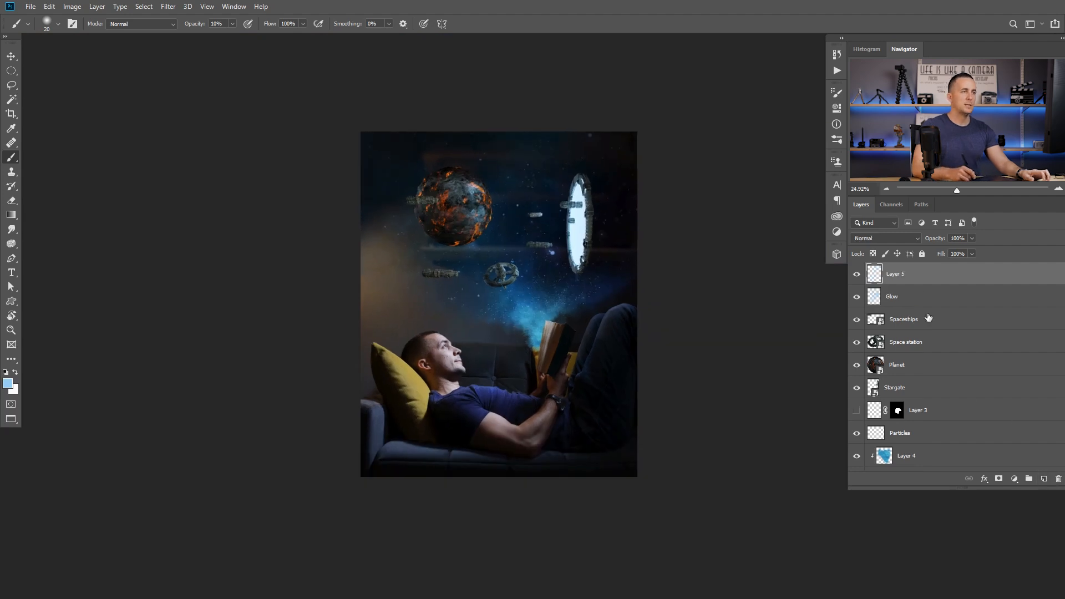
{"action": "double_click", "coordinate": [896, 272]}
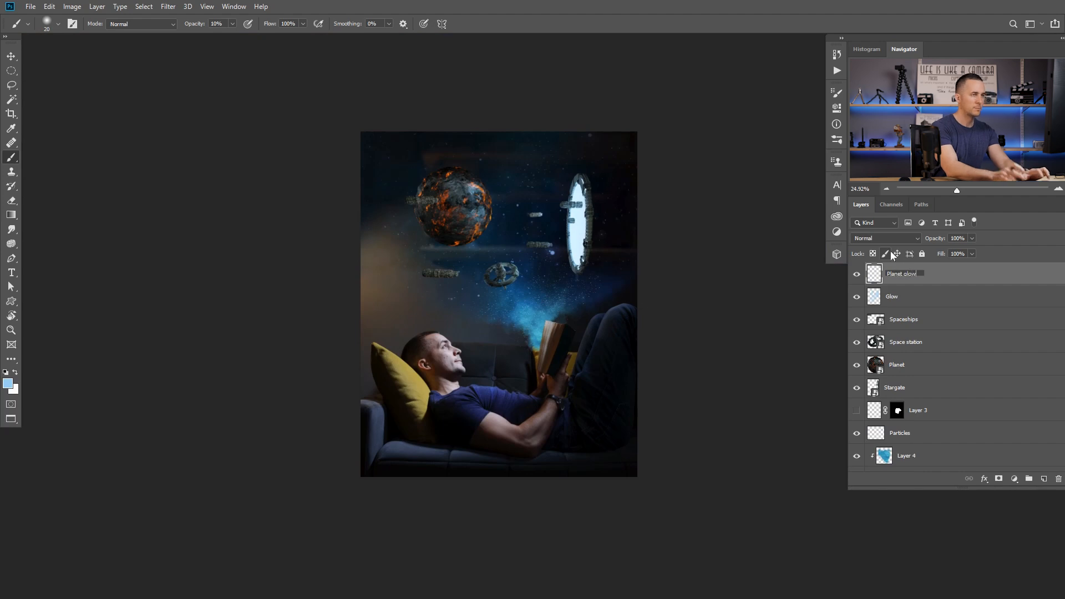
{"action": "type", "text": "Planet glow"}
{"action": "left_click", "coordinate": [873, 238]}
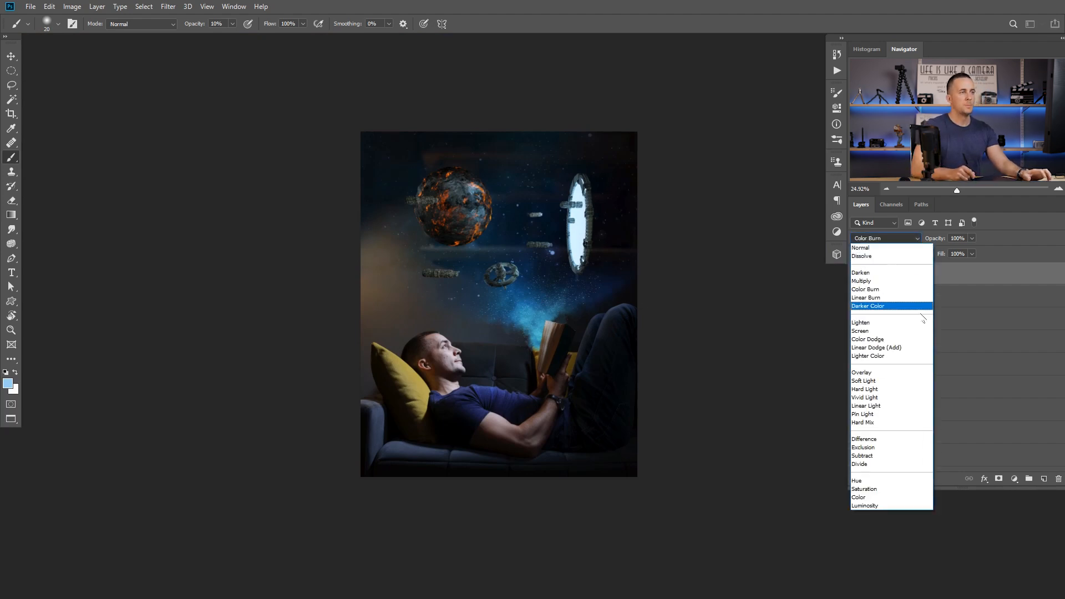
{"action": "left_click", "coordinate": [888, 347]}
Sample an orange lava tone from the planet and shift the foreground color to the deeper red 941808
{"action": "left_click_drag", "start_coordinate": [492, 231], "coordinate": [506, 232]}
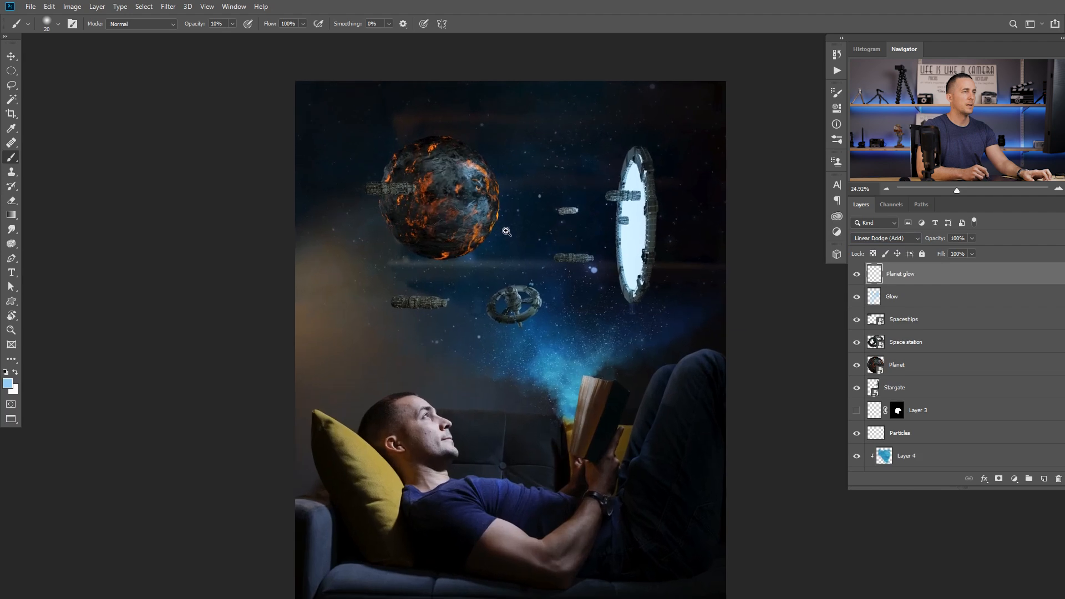
{"action": "left_click_drag", "start_coordinate": [425, 207], "coordinate": [439, 211]}
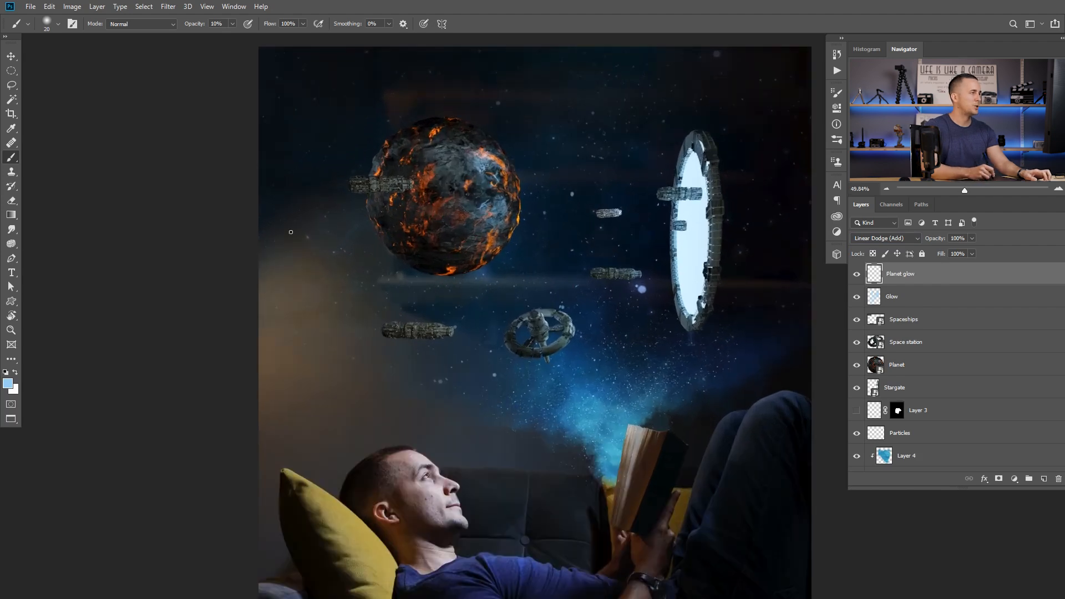
{"action": "left_click", "coordinate": [428, 178], "text": "alt"}
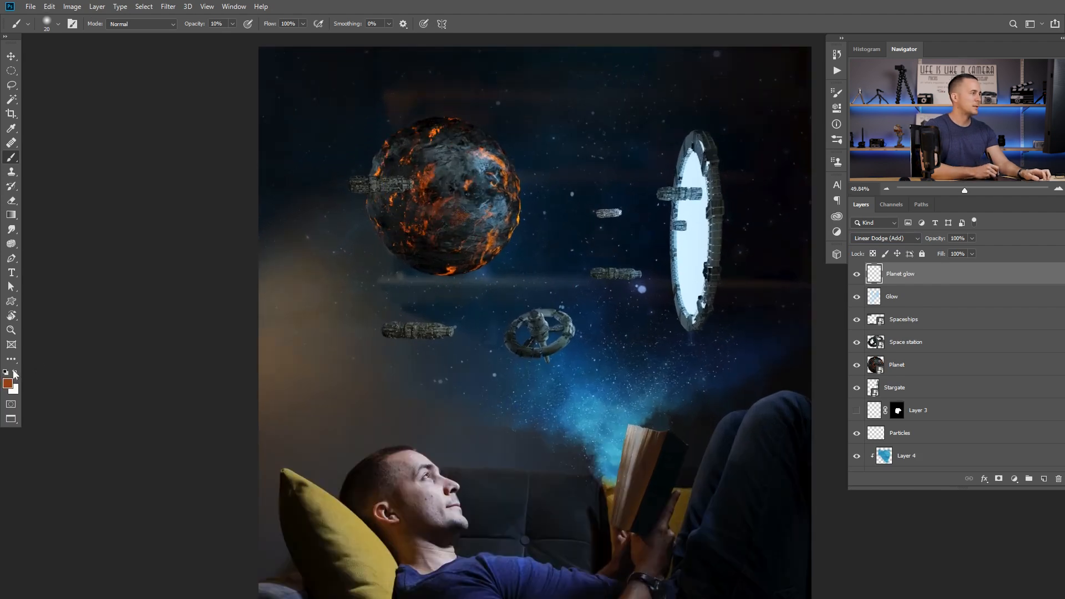
{"action": "left_click", "coordinate": [8, 383]}
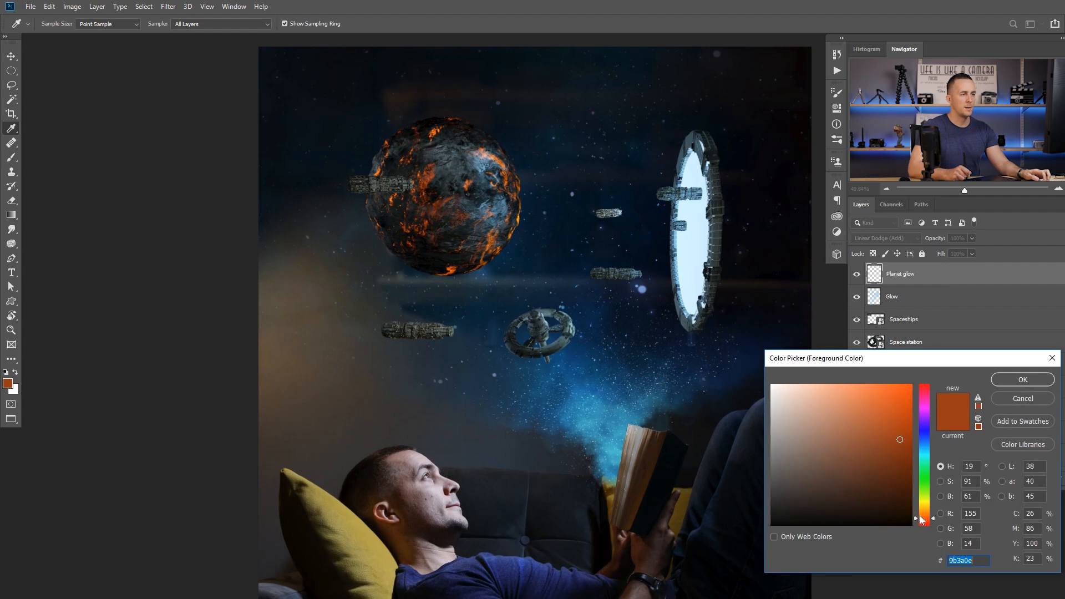
{"action": "left_click_drag", "start_coordinate": [920, 517], "coordinate": [923, 523]}
{"action": "left_click_drag", "start_coordinate": [906, 442], "coordinate": [904, 444]}
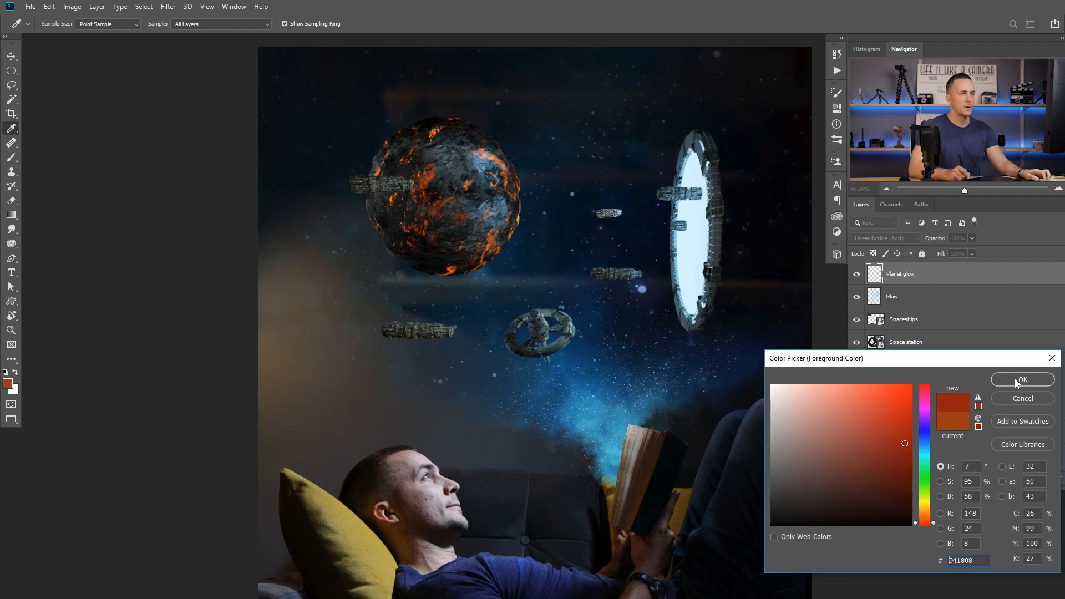
{"action": "left_click", "coordinate": [1022, 379]}
Set the brush opacity to 20% and paint red glow over the planet's lava cracks with a 25 px brush
{"action": "scroll", "coordinate": [466, 193], "scroll_direction": "up", "scroll_amount": 3}
{"action": "left_click_drag", "start_coordinate": [402, 166], "coordinate": [389, 188]}
{"action": "key", "text": "2"}
{"action": "key", "text": "bracketright"}
{"action": "key", "text": "bracketright"}
{"action": "left_click_drag", "start_coordinate": [448, 231], "coordinate": [476, 236]}
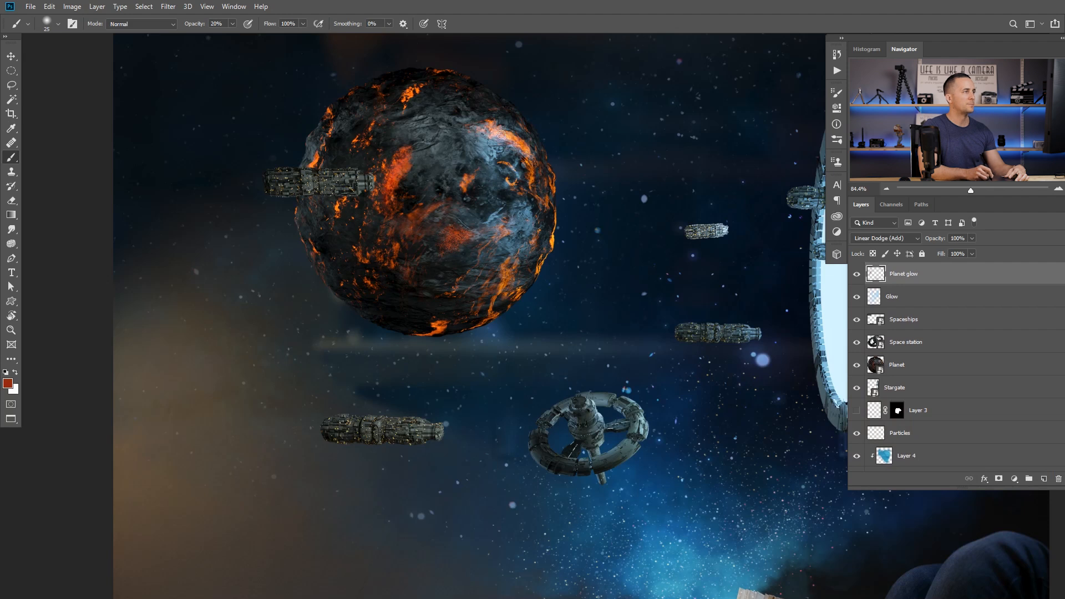
{"action": "left_click_drag", "start_coordinate": [416, 88], "coordinate": [403, 105]}
Enlarge the brush and paint broader red glow along both sides of the planet
{"action": "key", "text": "bracketright"}
{"action": "key", "text": "bracketright"}
{"action": "key", "text": "bracketright"}
{"action": "key", "text": "bracketright"}
{"action": "key", "text": "bracketright"}
{"action": "key", "text": "bracketright"}
{"action": "key", "text": "bracketright"}
{"action": "key", "text": "bracketright"}
{"action": "left_click_drag", "start_coordinate": [526, 136], "coordinate": [531, 191]}
{"action": "mouse_move", "coordinate": [538, 155]}
{"action": "left_mouse_down"}
{"action": "mouse_move", "coordinate": [532, 267]}
{"action": "mouse_move", "coordinate": [491, 305]}
{"action": "left_mouse_up"}
{"action": "key", "text": "bracketleft"}
{"action": "mouse_move", "coordinate": [424, 80]}
{"action": "left_mouse_down"}
{"action": "mouse_move", "coordinate": [403, 99]}
{"action": "mouse_move", "coordinate": [446, 73]}
{"action": "mouse_move", "coordinate": [360, 91]}
{"action": "mouse_move", "coordinate": [327, 127]}
{"action": "mouse_move", "coordinate": [332, 149]}
{"action": "mouse_move", "coordinate": [311, 175]}
{"action": "left_mouse_up"}
Reduce the brush and paint red glow along the inner lava cracks and the planet's lower edge
{"action": "key", "text": "bracketleft"}
{"action": "key", "text": "bracketleft"}
{"action": "mouse_move", "coordinate": [383, 135]}
{"action": "left_mouse_down"}
{"action": "mouse_move", "coordinate": [357, 140]}
{"action": "mouse_move", "coordinate": [387, 180]}
{"action": "mouse_move", "coordinate": [358, 249]}
{"action": "mouse_move", "coordinate": [373, 284]}
{"action": "left_mouse_up"}
{"action": "left_click_drag", "start_coordinate": [316, 253], "coordinate": [332, 273]}
{"action": "mouse_move", "coordinate": [444, 329]}
{"action": "left_mouse_down"}
{"action": "mouse_move", "coordinate": [428, 321]}
{"action": "mouse_move", "coordinate": [455, 312]}
{"action": "left_mouse_up"}
{"action": "mouse_move", "coordinate": [453, 258]}
{"action": "left_mouse_down"}
{"action": "mouse_move", "coordinate": [439, 240]}
{"action": "mouse_move", "coordinate": [419, 248]}
{"action": "left_mouse_up"}
{"action": "left_click_drag", "start_coordinate": [414, 158], "coordinate": [404, 139]}
Paint a soft red halo around the planet's rim with a 100 px brush
{"action": "key", "text": "bracketright"}
{"action": "key", "text": "bracketright"}
{"action": "key", "text": "bracketright"}
{"action": "key", "text": "bracketright"}
{"action": "key", "text": "bracketright"}
{"action": "mouse_move", "coordinate": [410, 80]}
{"action": "left_mouse_down"}
{"action": "mouse_move", "coordinate": [373, 85]}
{"action": "mouse_move", "coordinate": [356, 100]}
{"action": "left_mouse_up"}
{"action": "mouse_move", "coordinate": [450, 89]}
{"action": "left_mouse_down"}
{"action": "mouse_move", "coordinate": [513, 121]}
{"action": "mouse_move", "coordinate": [489, 105]}
{"action": "left_mouse_up"}
{"action": "mouse_move", "coordinate": [532, 169]}
{"action": "left_mouse_down"}
{"action": "mouse_move", "coordinate": [541, 201]}
{"action": "mouse_move", "coordinate": [512, 280]}
{"action": "mouse_move", "coordinate": [413, 311]}
{"action": "mouse_move", "coordinate": [315, 222]}
{"action": "mouse_move", "coordinate": [370, 297]}
{"action": "left_mouse_up"}
{"action": "mouse_move", "coordinate": [505, 253]}
{"action": "left_mouse_down"}
{"action": "mouse_move", "coordinate": [463, 284]}
{"action": "mouse_move", "coordinate": [508, 324]}
{"action": "left_mouse_up"}
{"action": "left_click_drag", "start_coordinate": [510, 329], "coordinate": [461, 287]}
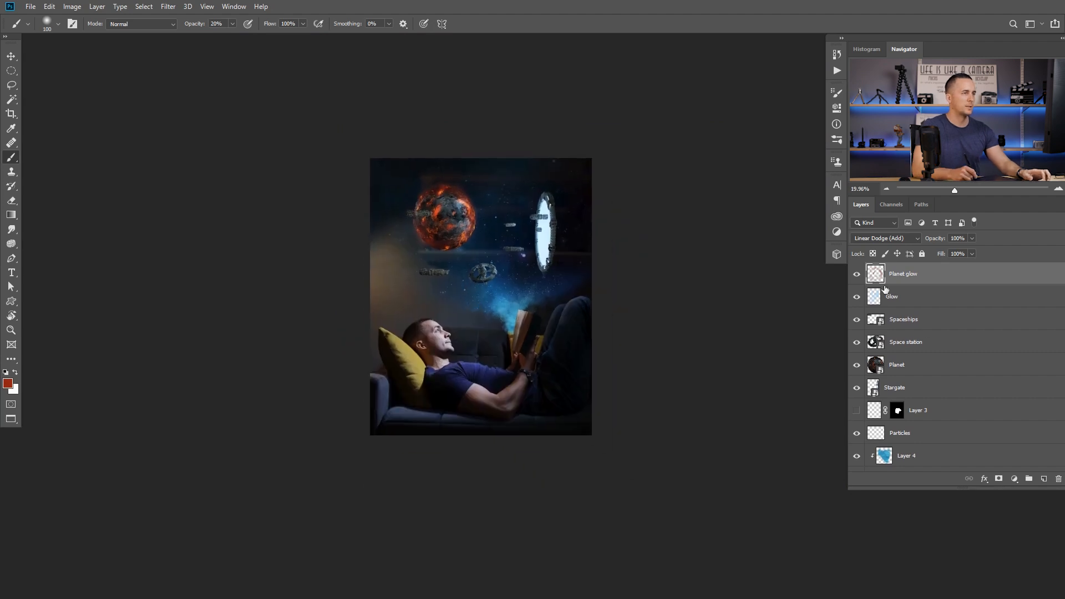
Lower the Planet glow layer's opacity to 72%, comparing the composite with the layer hidden and shown
{"action": "left_click", "coordinate": [858, 274]}
{"action": "left_click", "coordinate": [859, 274]}
{"action": "left_click", "coordinate": [858, 274]}
{"action": "left_click", "coordinate": [857, 274]}
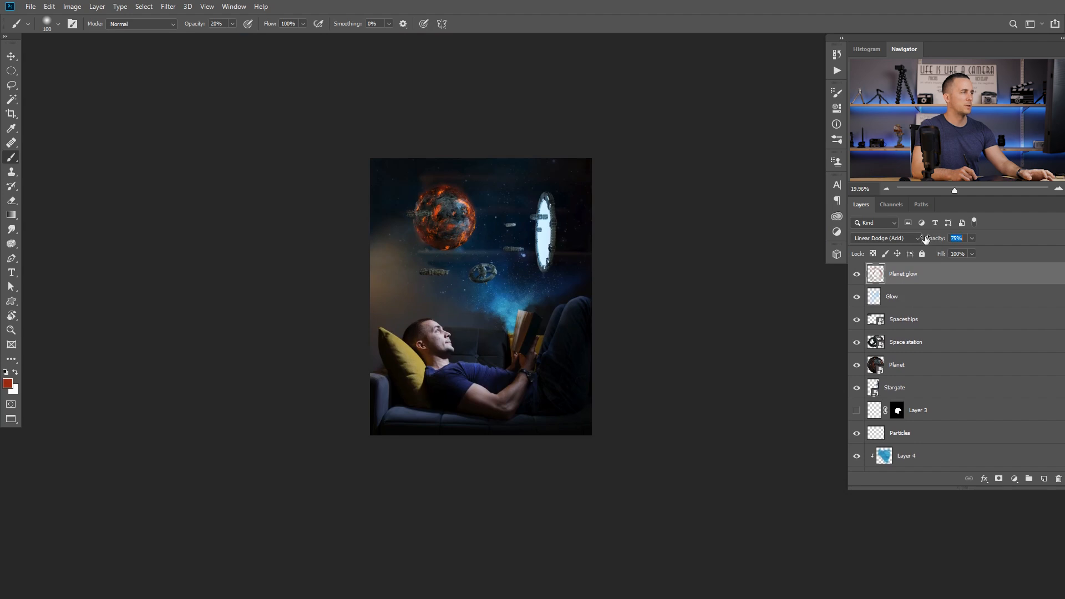
{"action": "left_click", "coordinate": [860, 274]}
{"action": "left_click", "coordinate": [860, 274]}
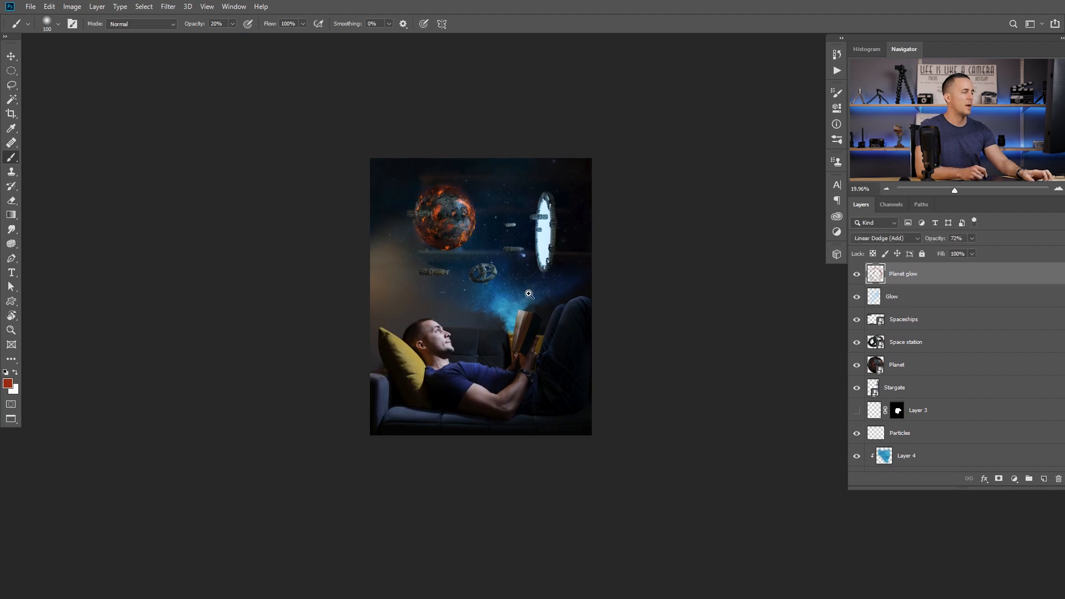
Compare the composite with the Glow layer hidden and shown, and review the layer stack down to Layer 1
{"action": "left_click", "coordinate": [519, 322], "text": "ctrl+alt"}
{"action": "left_click_drag", "start_coordinate": [519, 322], "coordinate": [550, 322]}
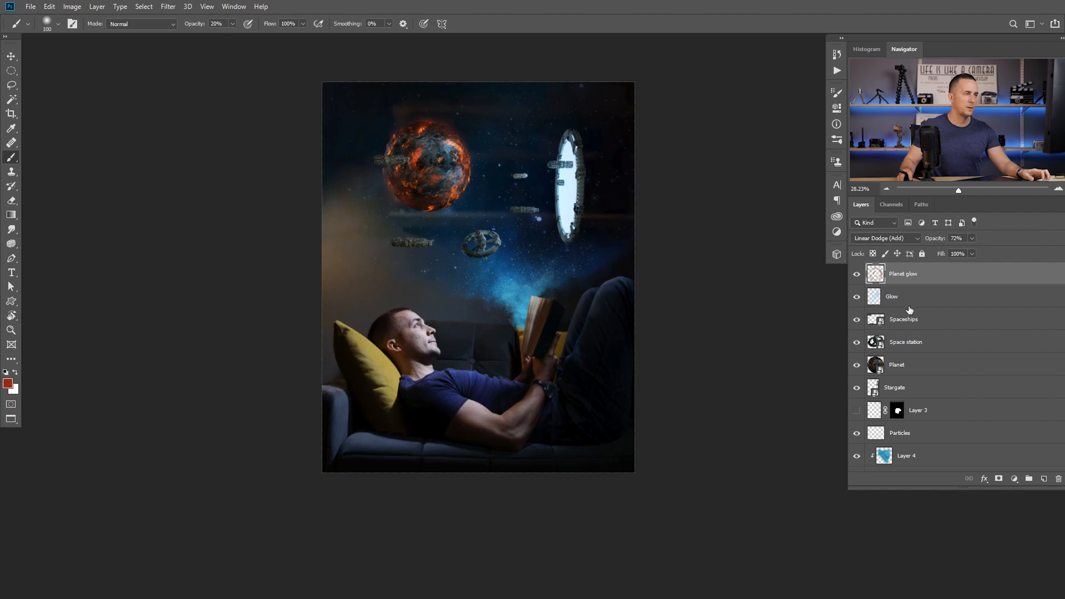
{"action": "left_click", "coordinate": [857, 297]}
{"action": "left_click", "coordinate": [857, 297]}
{"action": "scroll", "coordinate": [927, 368], "scroll_direction": "down", "scroll_amount": 2}
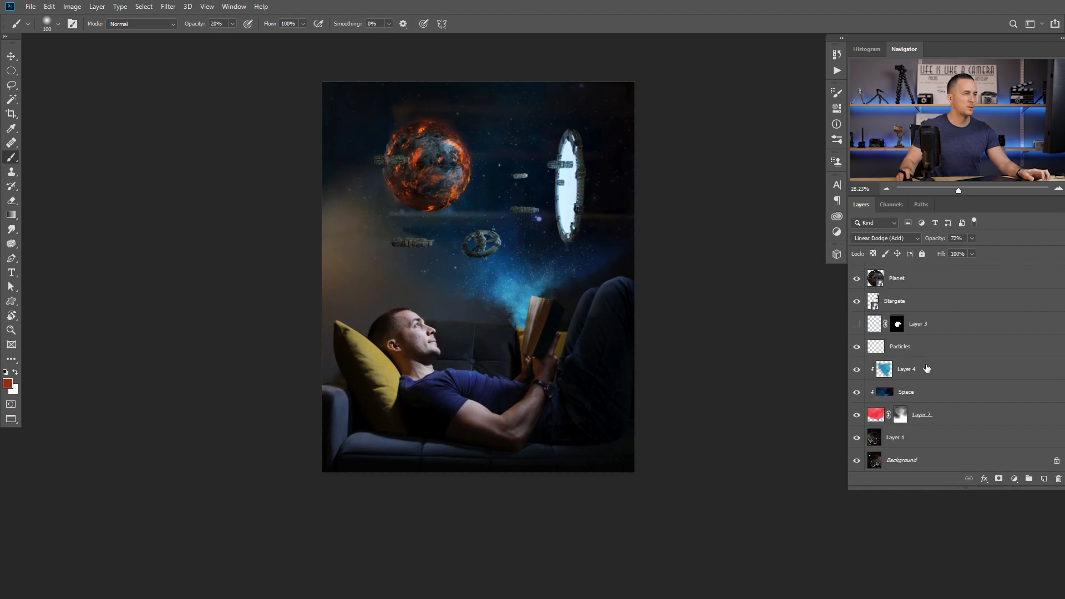
{"action": "left_click", "coordinate": [908, 441]}
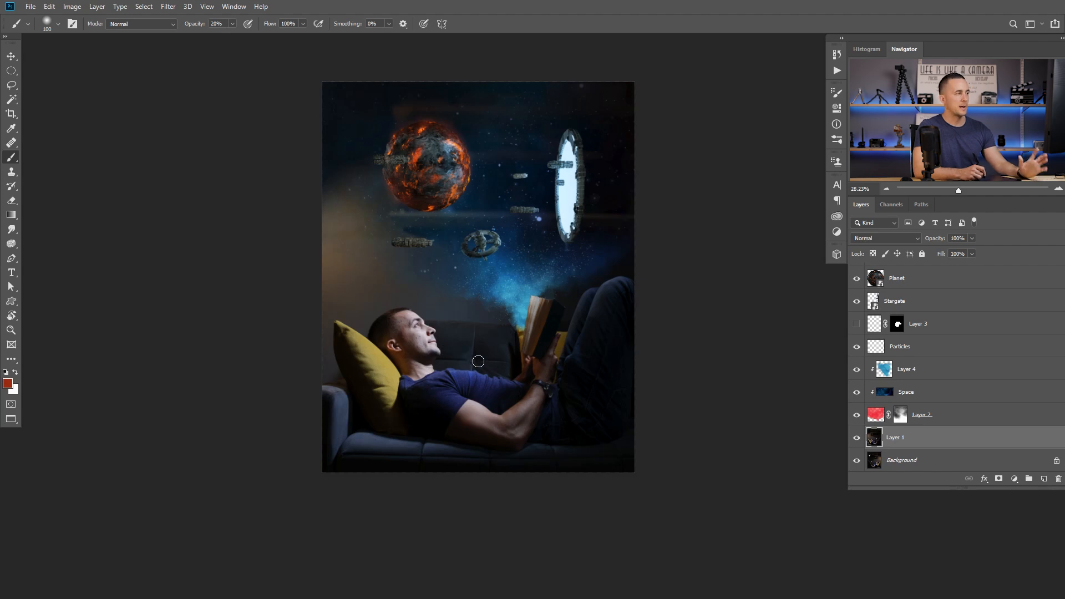
{"action": "scroll", "coordinate": [1008, 348], "scroll_direction": "up", "scroll_amount": 3}
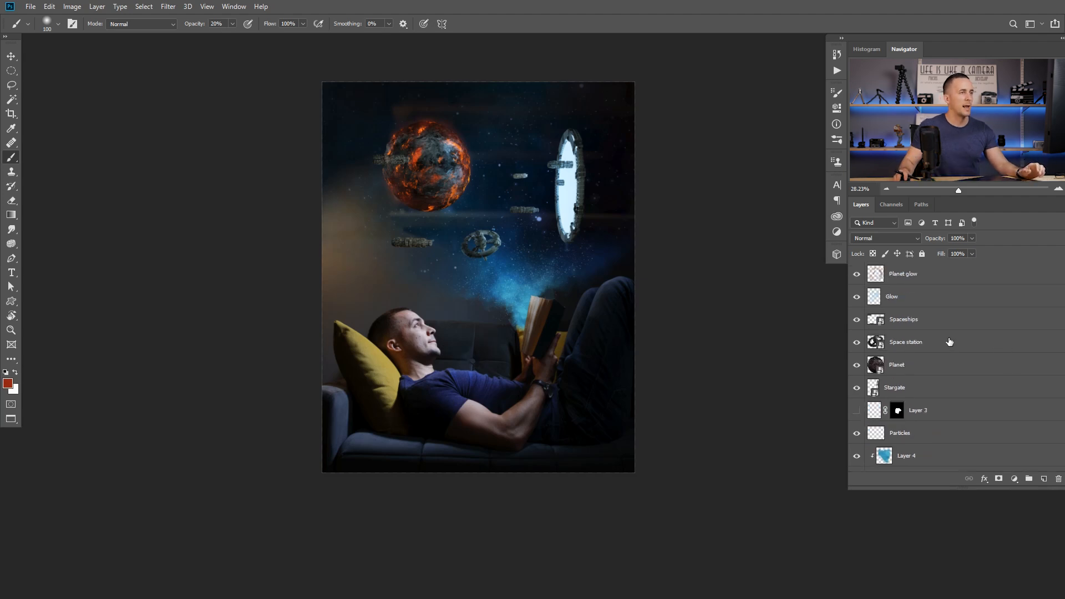
Stamp all visible layers into a new layer above Planet glow and open it in the Camera Raw Filter
{"action": "left_click", "coordinate": [877, 274]}
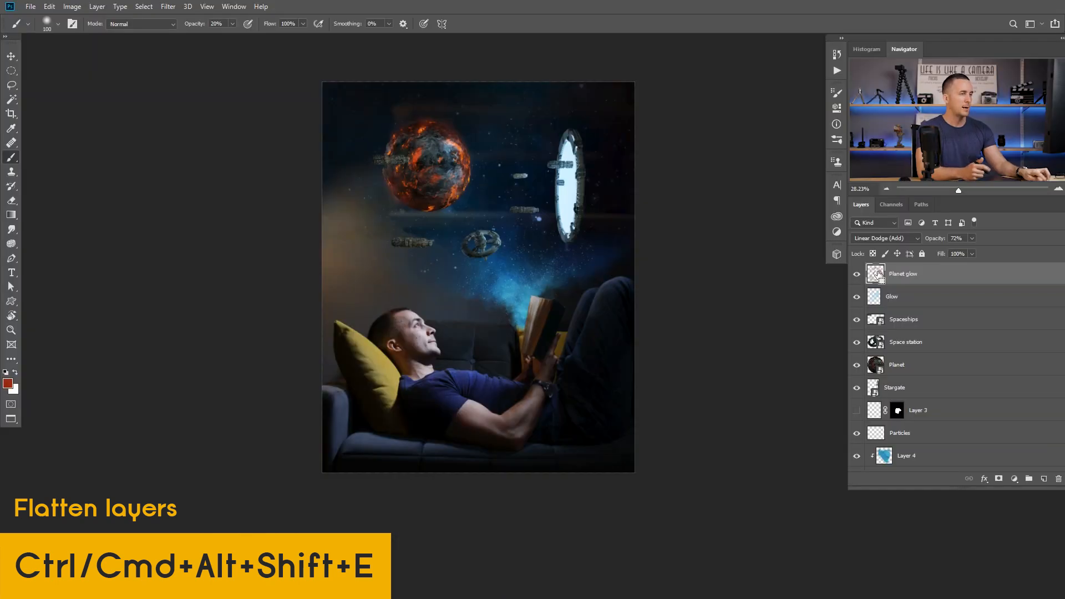
{"action": "key", "text": "ctrl+alt+shift+e"}
{"action": "left_click", "coordinate": [169, 6]}
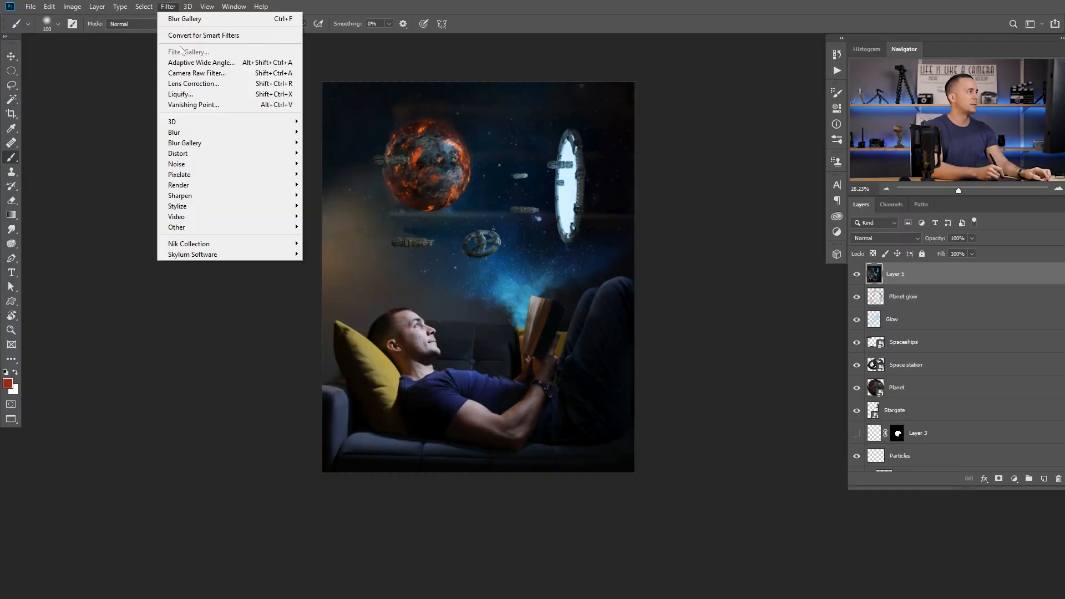
{"action": "left_click", "coordinate": [217, 77]}
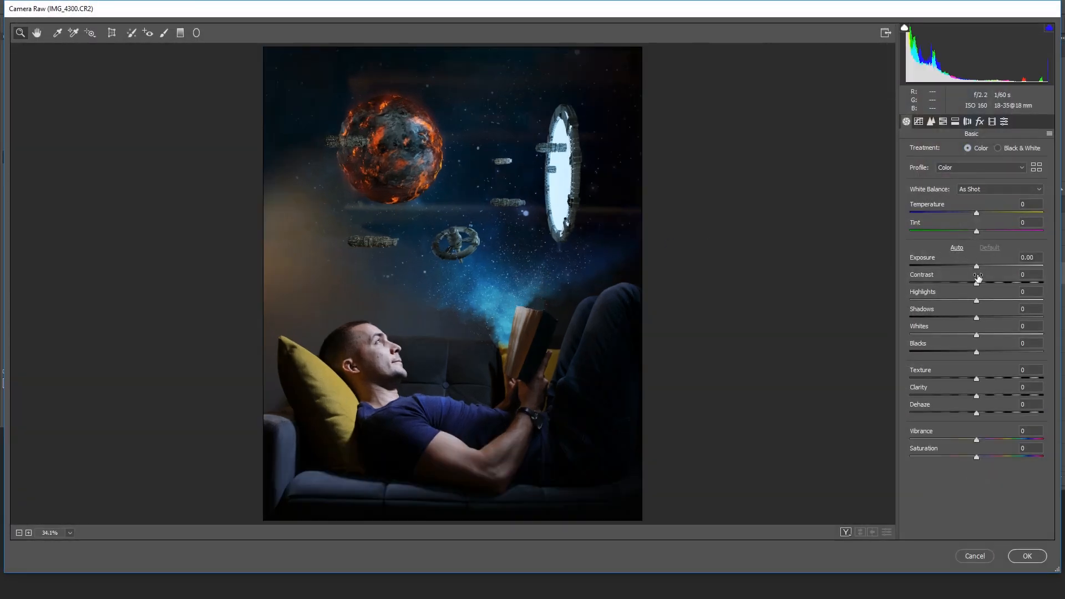
Set Contrast to +8, Shadows to +27, Texture to +24, Dehaze to -10 and Vibrance to +3
{"action": "left_click_drag", "start_coordinate": [977, 277], "coordinate": [980, 281]}
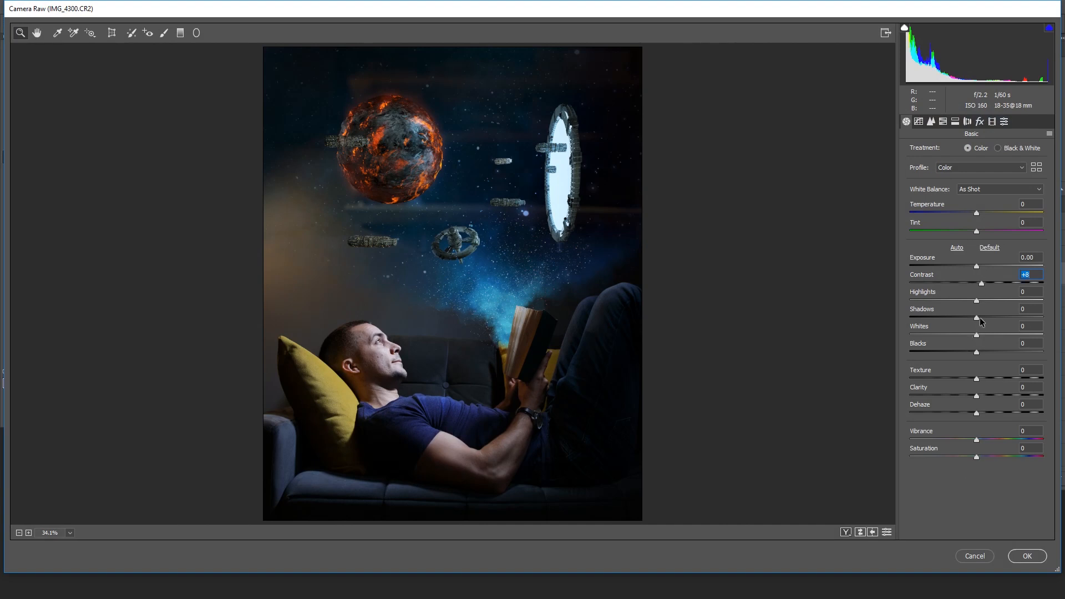
{"action": "left_click_drag", "start_coordinate": [1001, 314], "coordinate": [997, 315]}
{"action": "left_click_drag", "start_coordinate": [977, 379], "coordinate": [993, 382]}
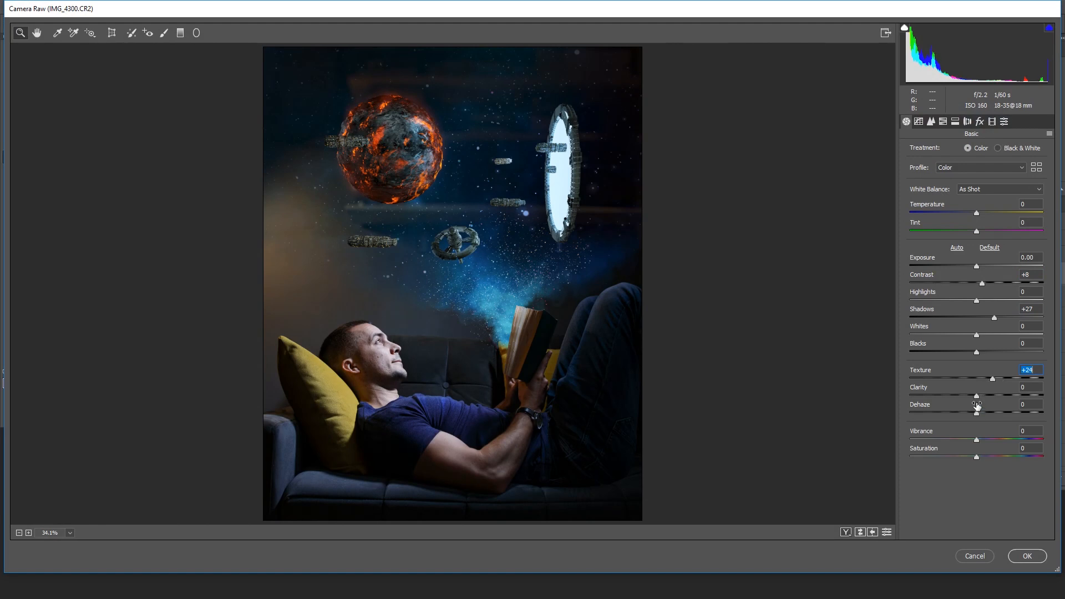
{"action": "left_click_drag", "start_coordinate": [976, 413], "coordinate": [970, 416]}
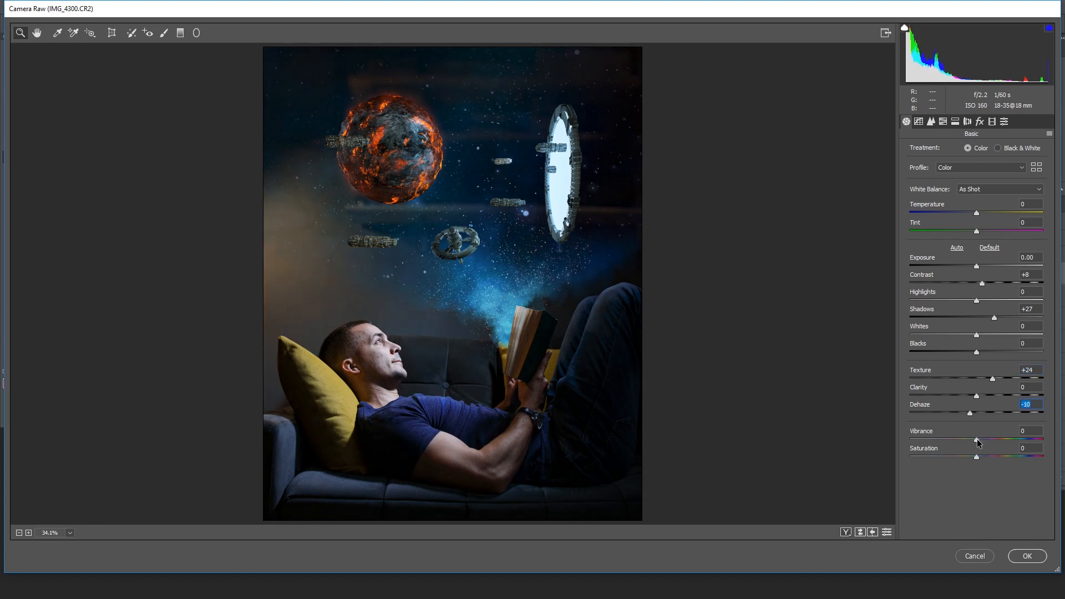
Adjust the detail settings and add a post-crop vignette with an amount of -20
{"action": "left_click", "coordinate": [931, 121]}
{"action": "left_click_drag", "start_coordinate": [947, 168], "coordinate": [962, 265]}
{"action": "left_click", "coordinate": [980, 122]}
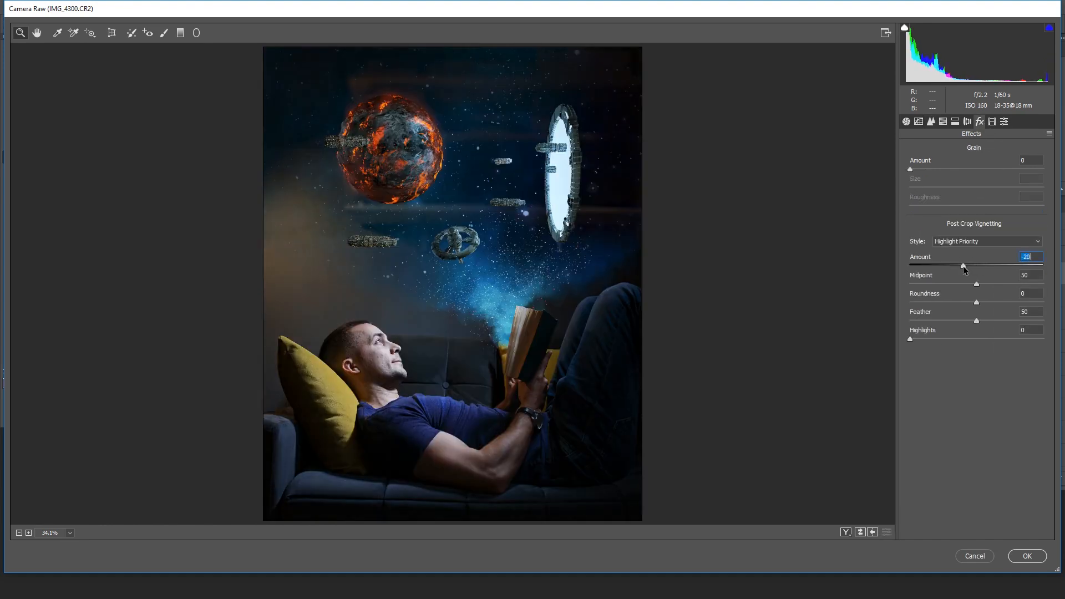
Apply split toning with a blue highlight hue of about 219 at moderate saturation, and adjust the shadow toning
{"action": "left_click", "coordinate": [954, 123]}
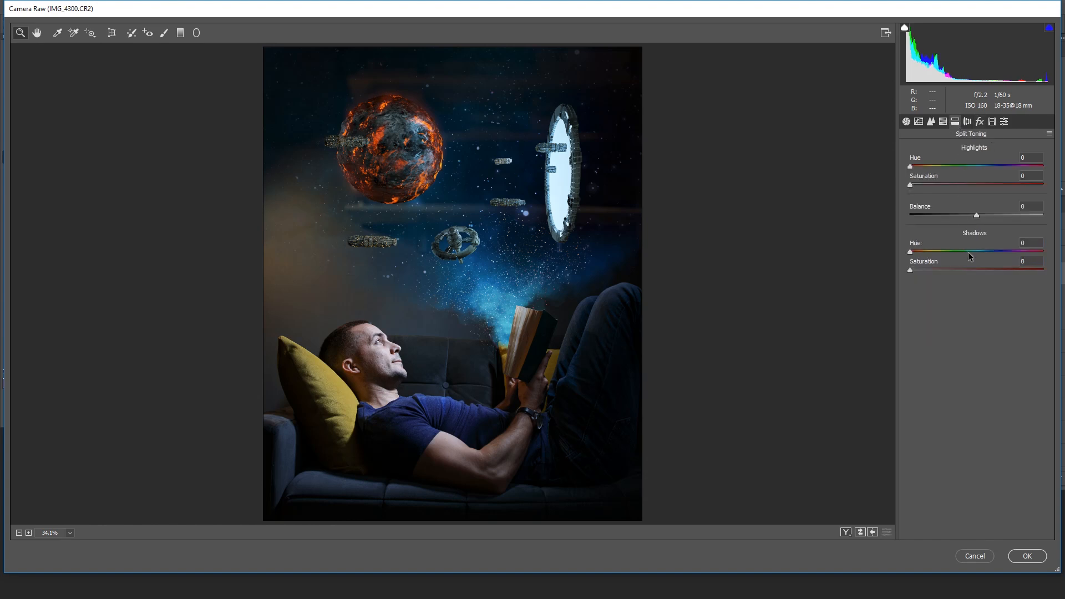
{"action": "left_click", "coordinate": [974, 166]}
{"action": "left_click_drag", "start_coordinate": [985, 169], "coordinate": [993, 166]}
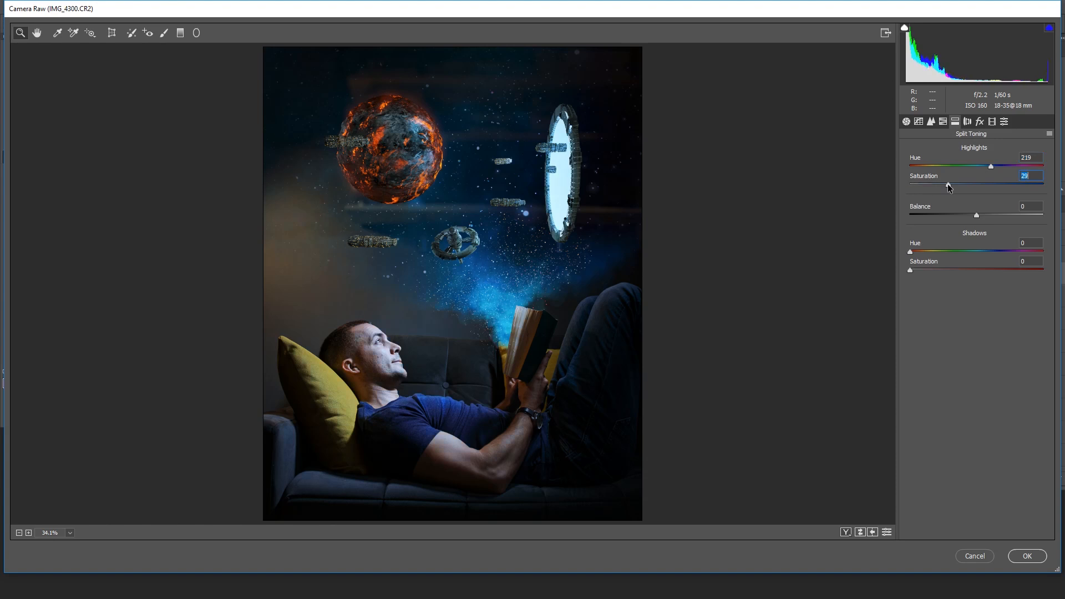
{"action": "left_click_drag", "start_coordinate": [957, 187], "coordinate": [936, 180]}
{"action": "left_click", "coordinate": [992, 167]}
{"action": "left_click_drag", "start_coordinate": [910, 270], "coordinate": [920, 251]}
Shift the color temperature slightly cooler and apply the Camera Raw adjustments to the merged layer
{"action": "left_click", "coordinate": [907, 120]}
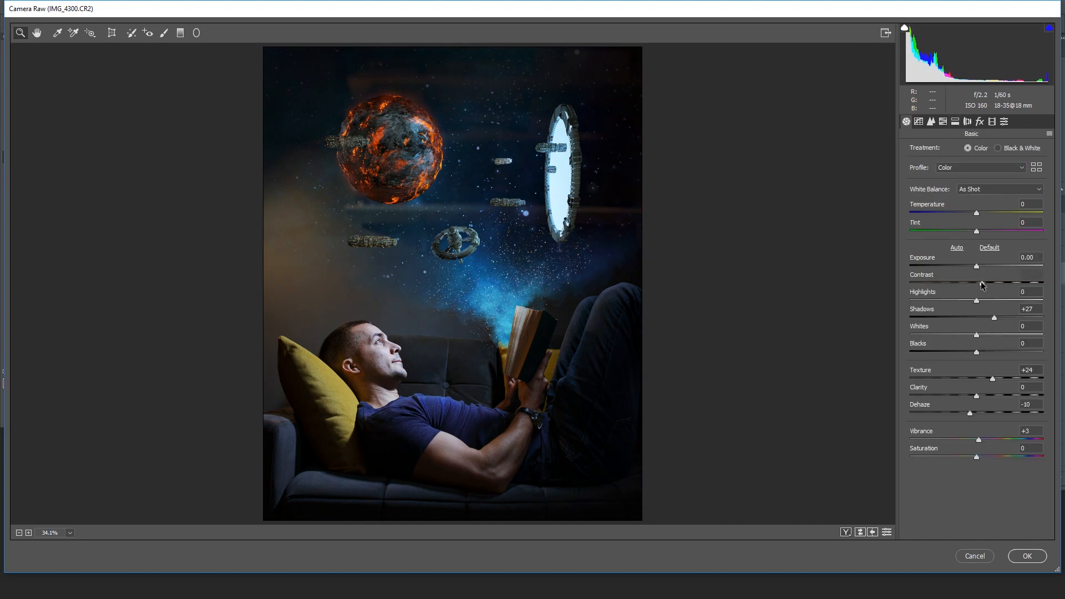
{"action": "left_click_drag", "start_coordinate": [978, 215], "coordinate": [975, 216]}
{"action": "left_click", "coordinate": [1027, 556]}
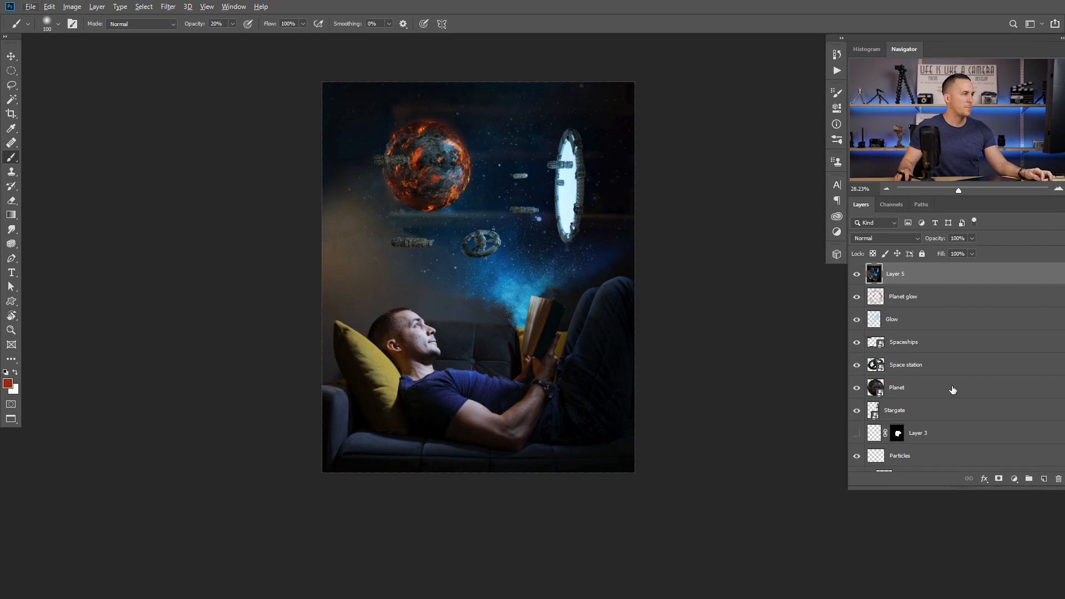
Compare the finished composite with the original Background and with Layer 1 shown alone
{"action": "scroll", "coordinate": [952, 390], "scroll_direction": "down", "scroll_amount": 3}
{"action": "left_click", "coordinate": [855, 461], "text": "alt"}
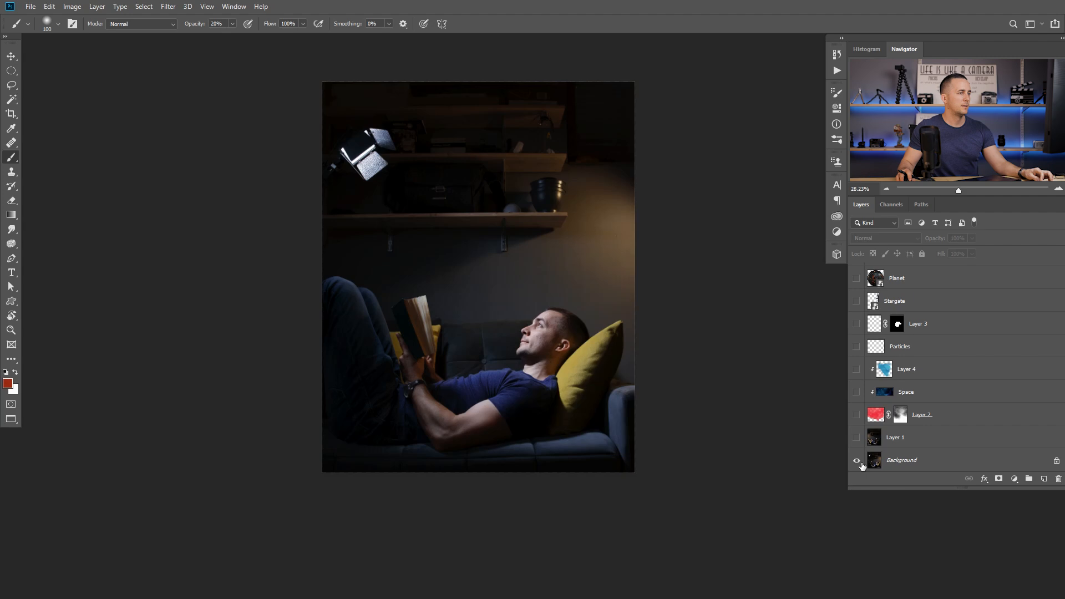
{"action": "left_click", "coordinate": [856, 460], "text": "alt"}
{"action": "left_click", "coordinate": [856, 437], "text": "alt"}
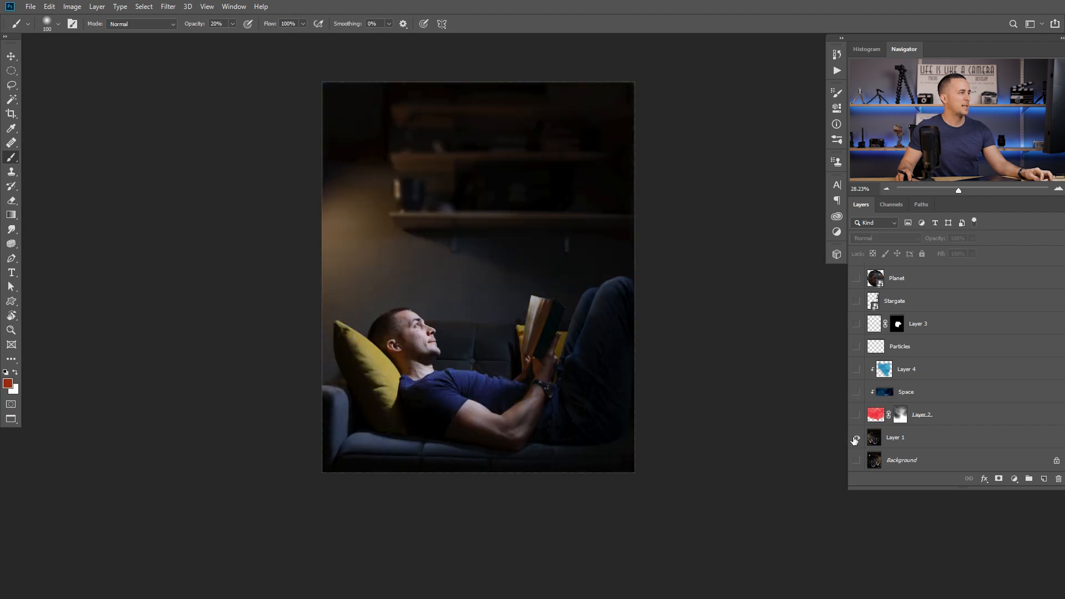
{"action": "left_click", "coordinate": [855, 438], "text": "alt"}
{"action": "mouse_move", "coordinate": [554, 260]}
{"action": "left_mouse_down"}
{"action": "mouse_move", "coordinate": [524, 275]}
{"action": "mouse_move", "coordinate": [570, 301]}
{"action": "mouse_move", "coordinate": [547, 316]}
{"action": "left_mouse_up"}
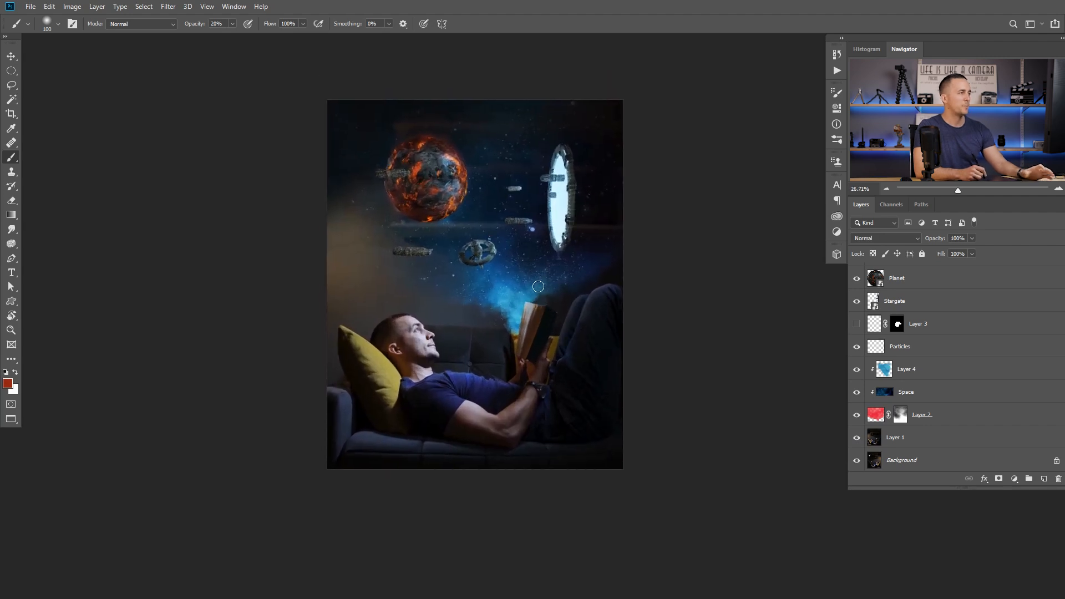